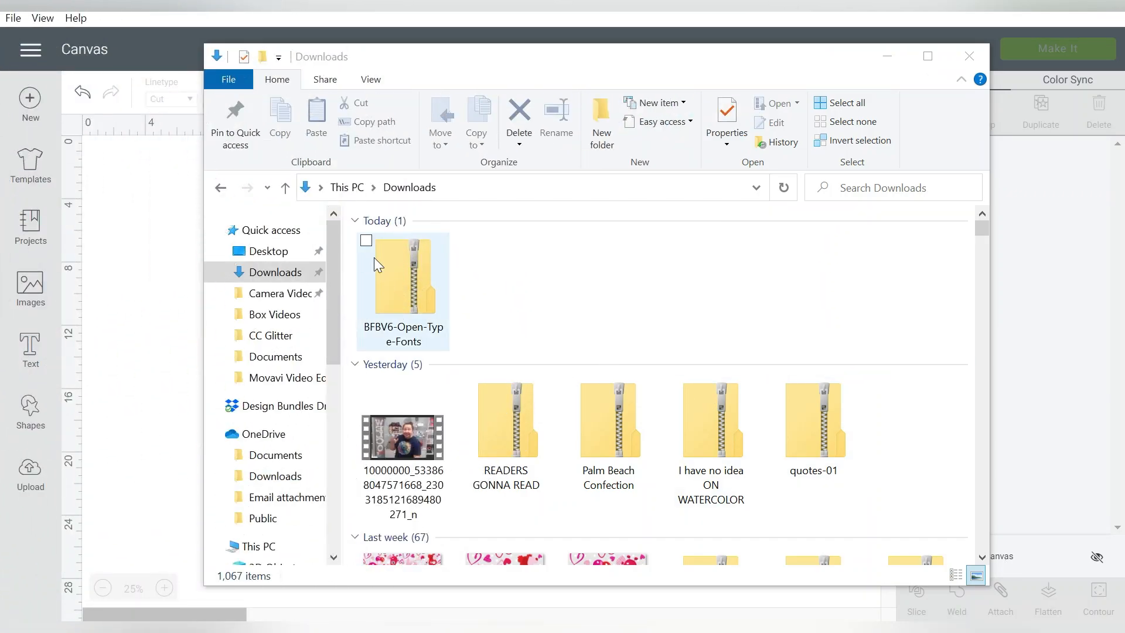
# Extract the BFBV6-Open-Type-Fonts zip archive into its own folder in Downloads.
pyautogui.click(398, 261)
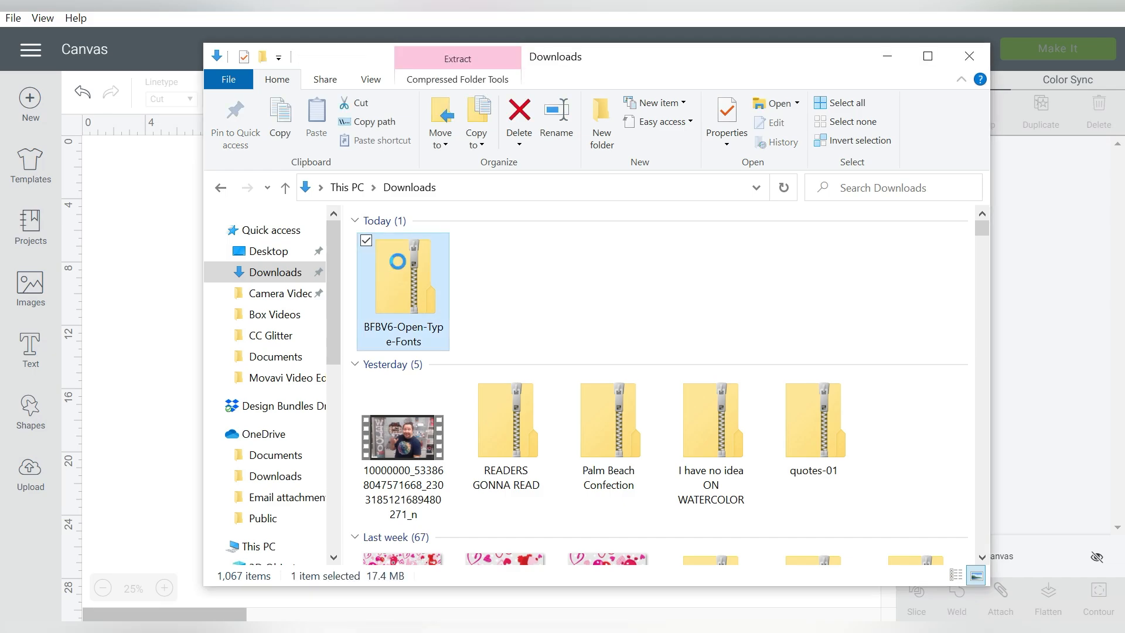
pyautogui.rightClick(399, 262)
pyautogui.click(361, 262)
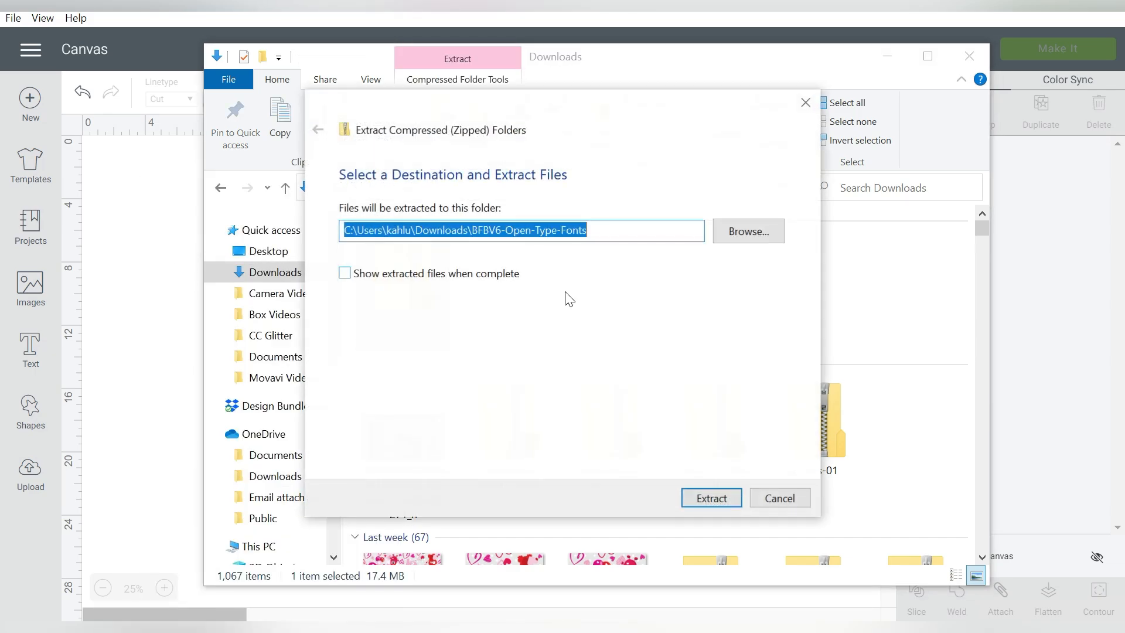
pyautogui.click(706, 499)
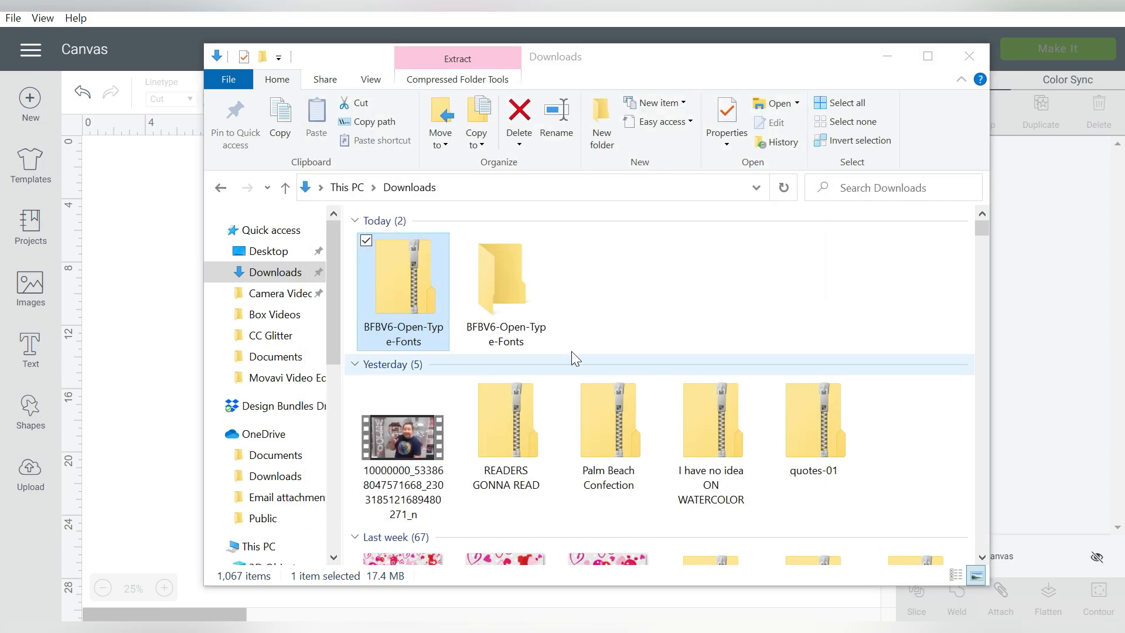
# Open the extracted BFBV6-Open-Type-Fonts folder and its inner folder of the same name, down to the 1-ALL folder.
pyautogui.doubleClick(501, 269)
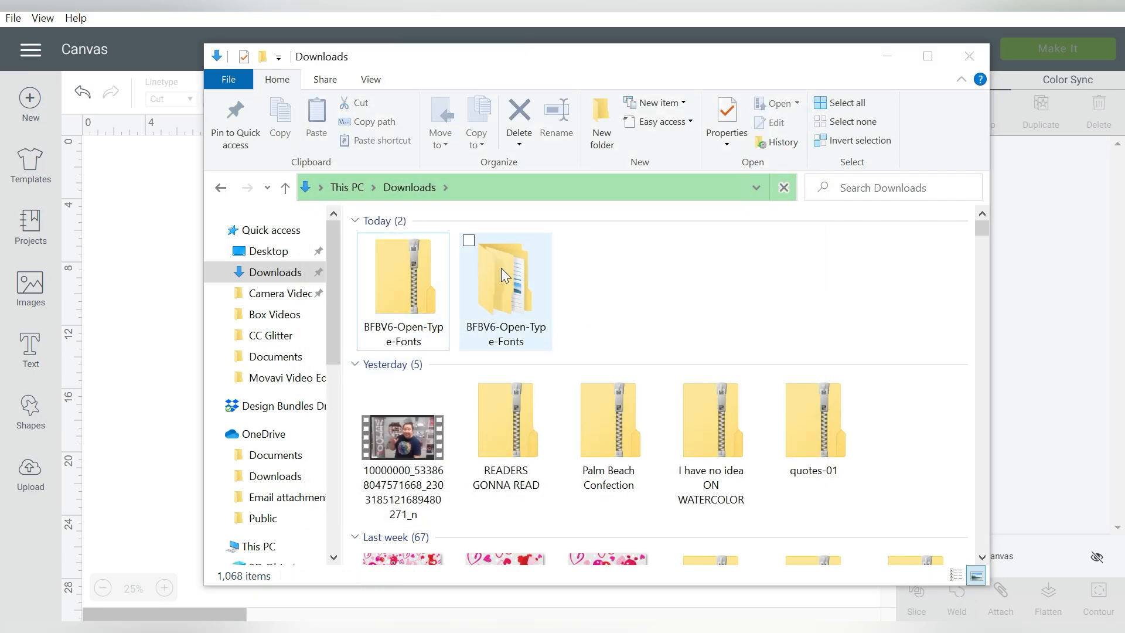
pyautogui.click(503, 275)
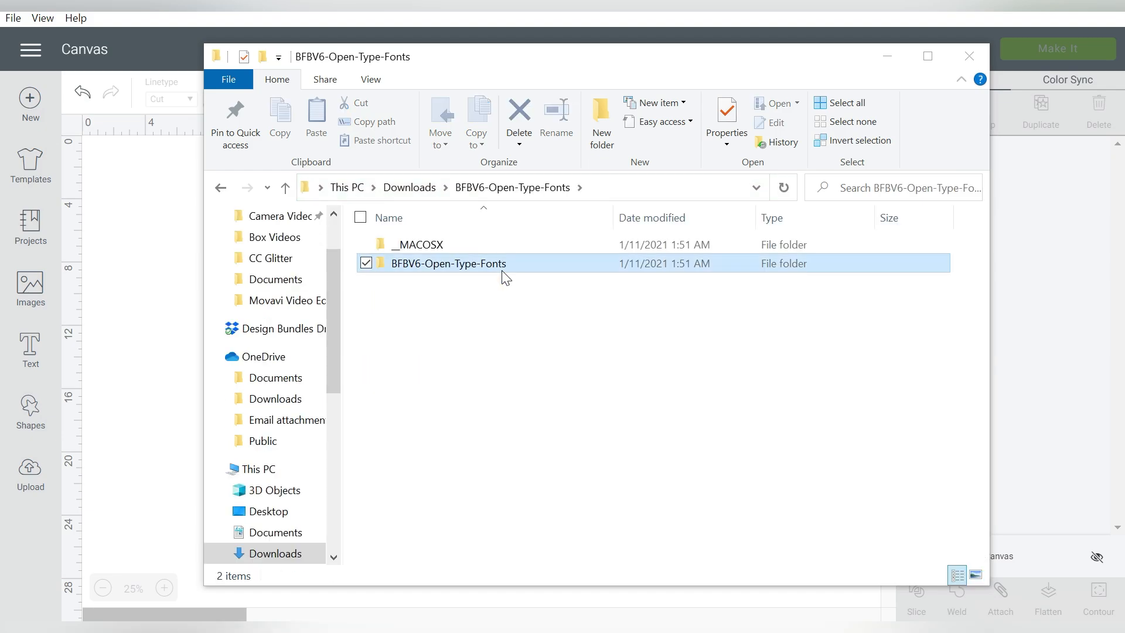
pyautogui.doubleClick(505, 277)
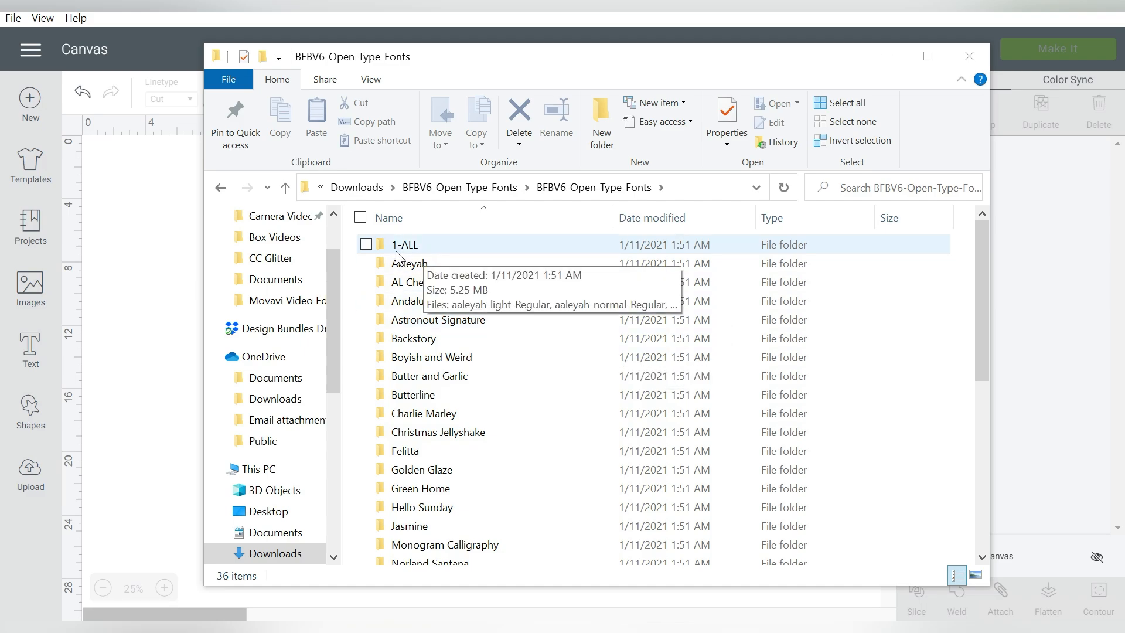
pyautogui.doubleClick(412, 253)
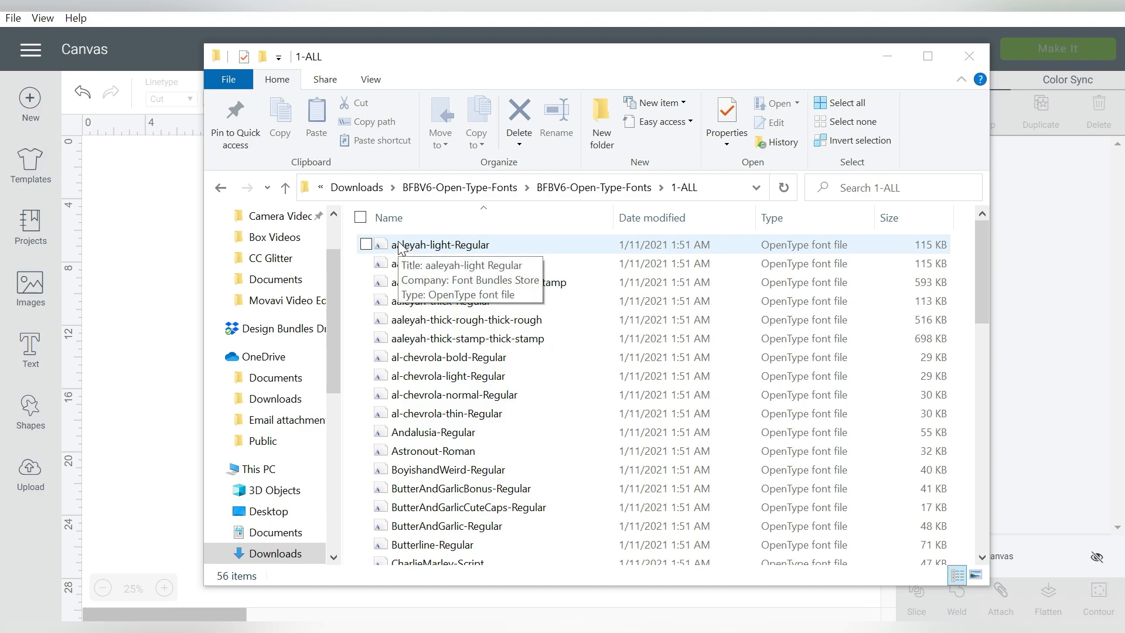
# Install all the font files in the 1-ALL folder for all users, then clear the file selection.
pyautogui.click(399, 247)
pyautogui.click(468, 283)
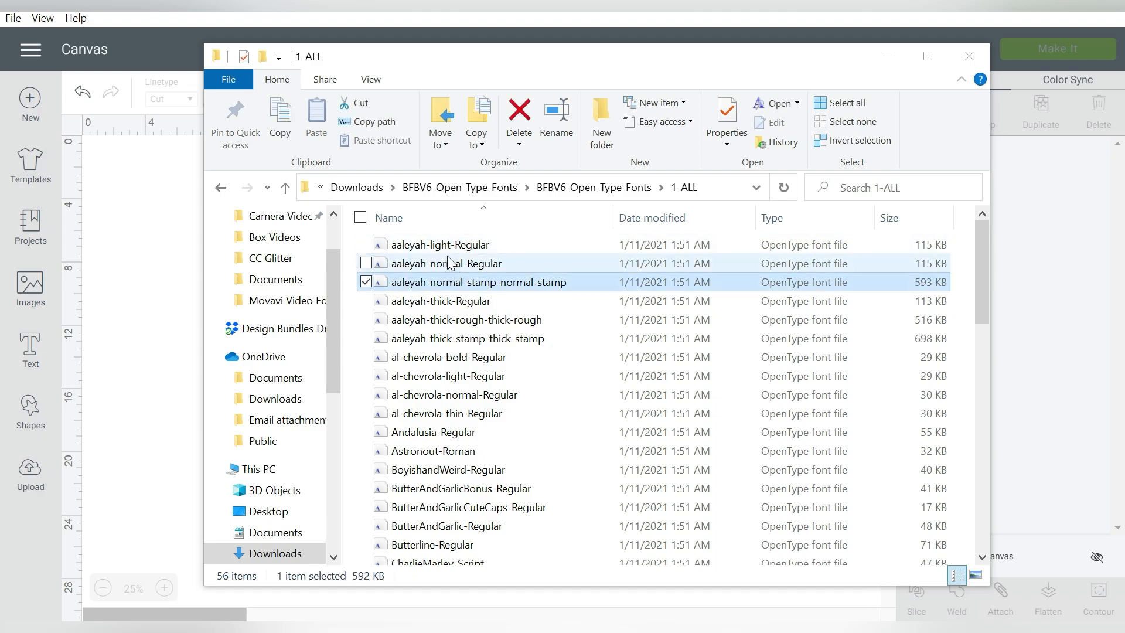
pyautogui.click(450, 249)
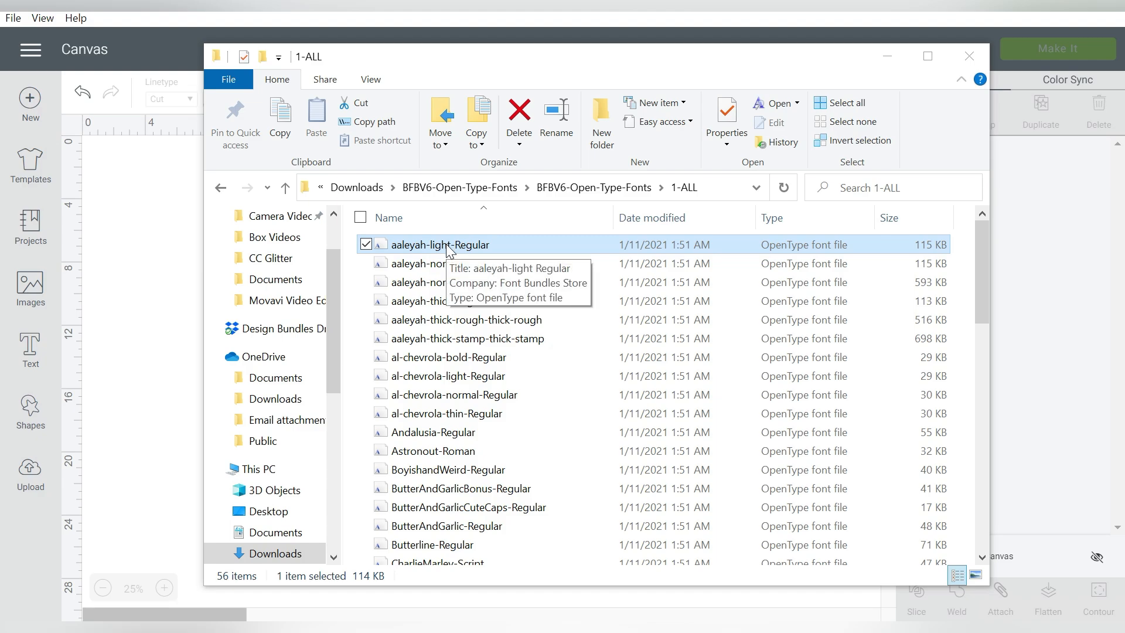
pyautogui.hotkey('ctrl', 'a')
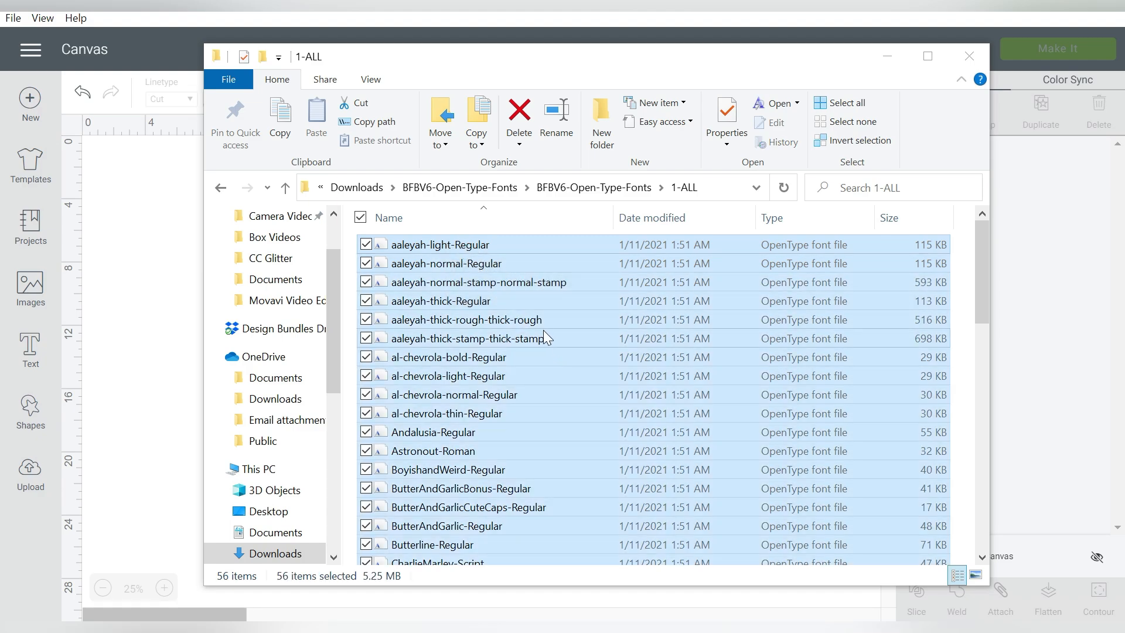
pyautogui.scroll(-13, 543, 333)
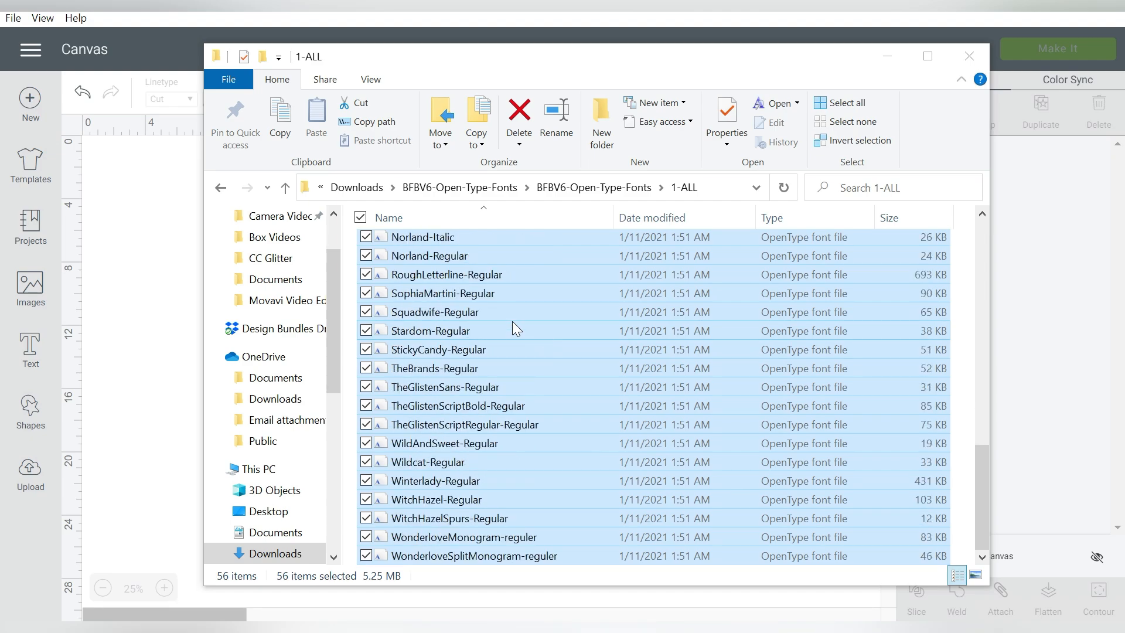
pyautogui.rightClick(512, 321)
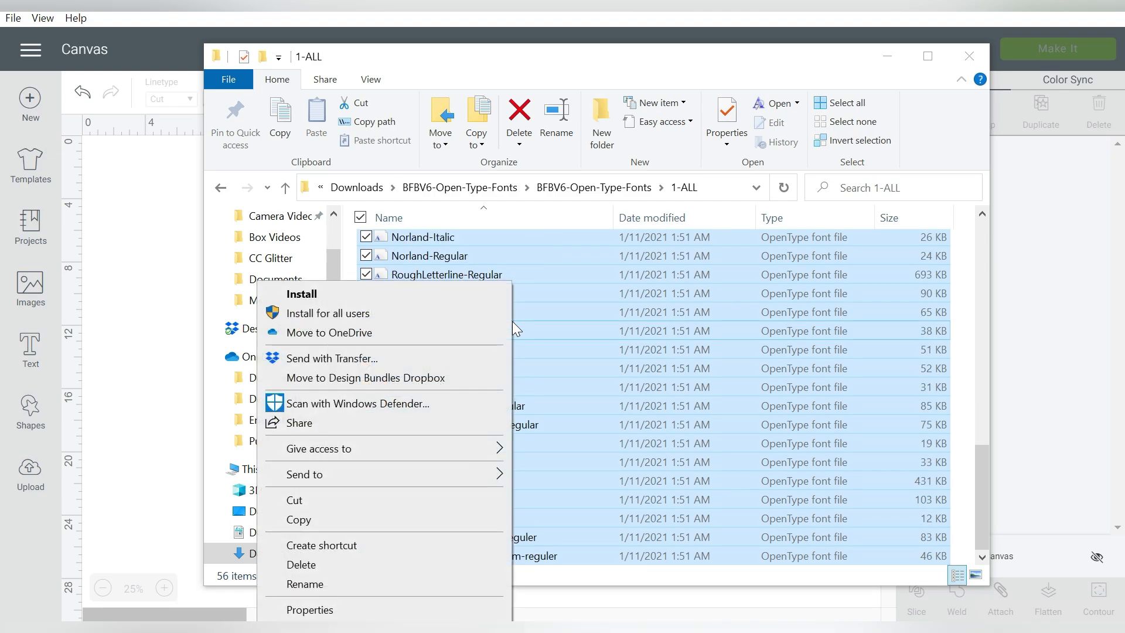
pyautogui.click(464, 317)
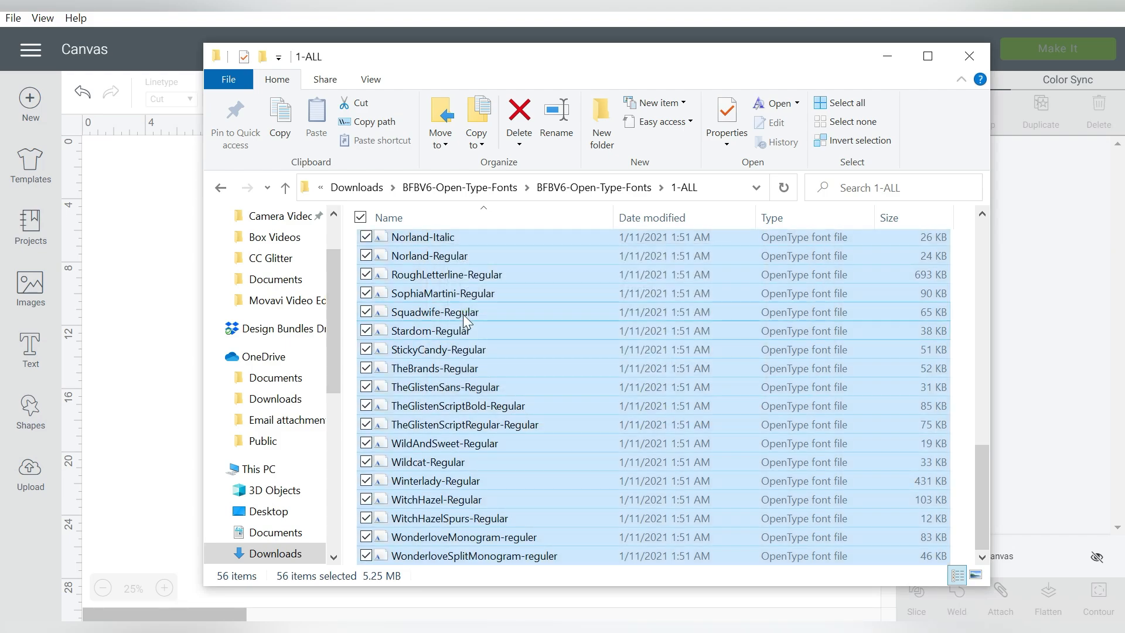
pyautogui.click(463, 314)
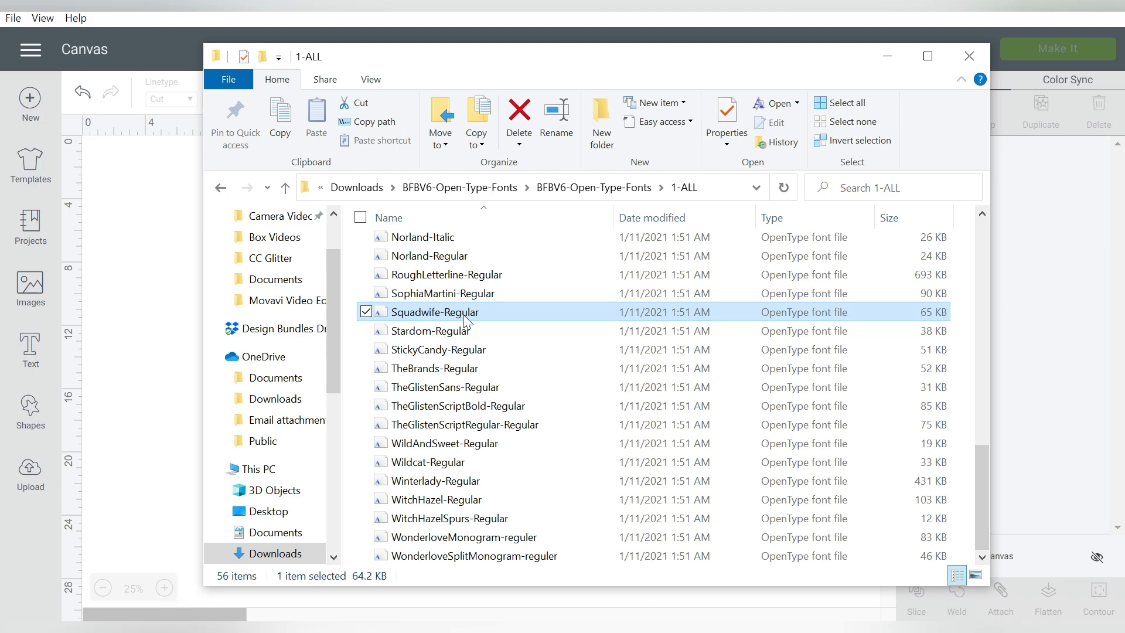
pyautogui.click(366, 314)
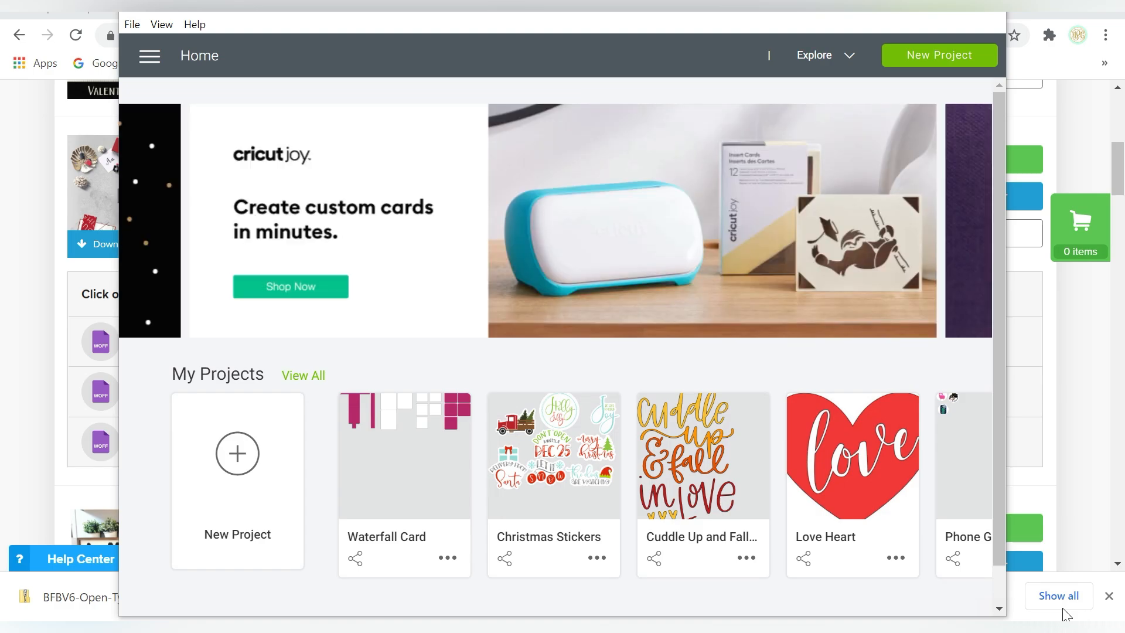
# Switch to Cricut Design Space, start a new project and add the text "Happy Valentine's Day" with each word on its own line.
pyautogui.doubleClick(944, 13)
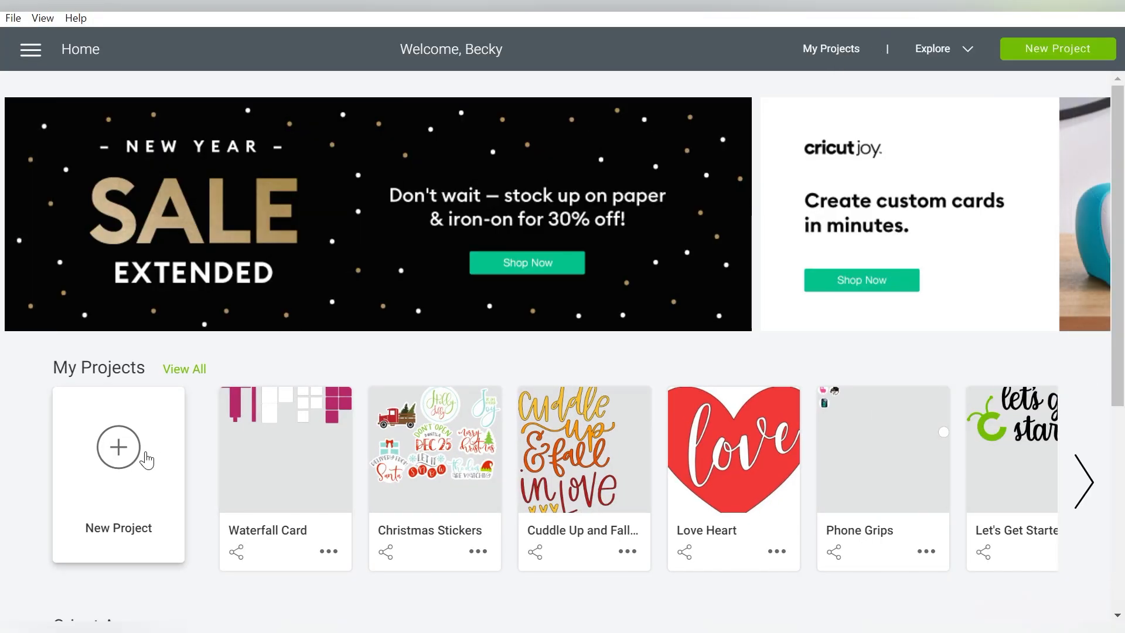
pyautogui.click(145, 458)
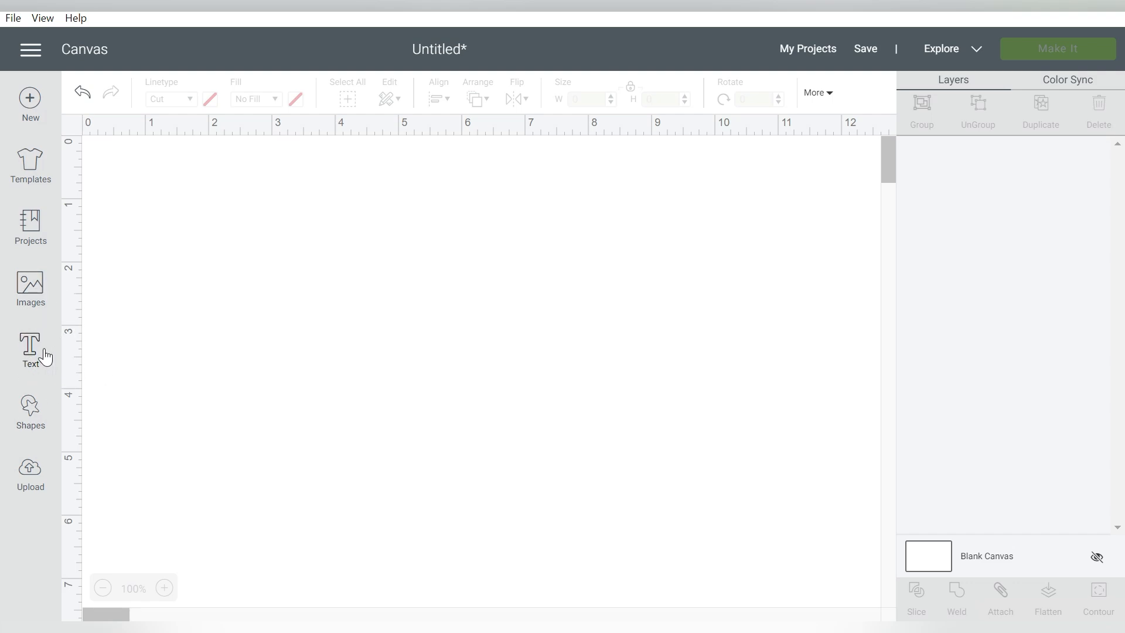
pyautogui.click(33, 354)
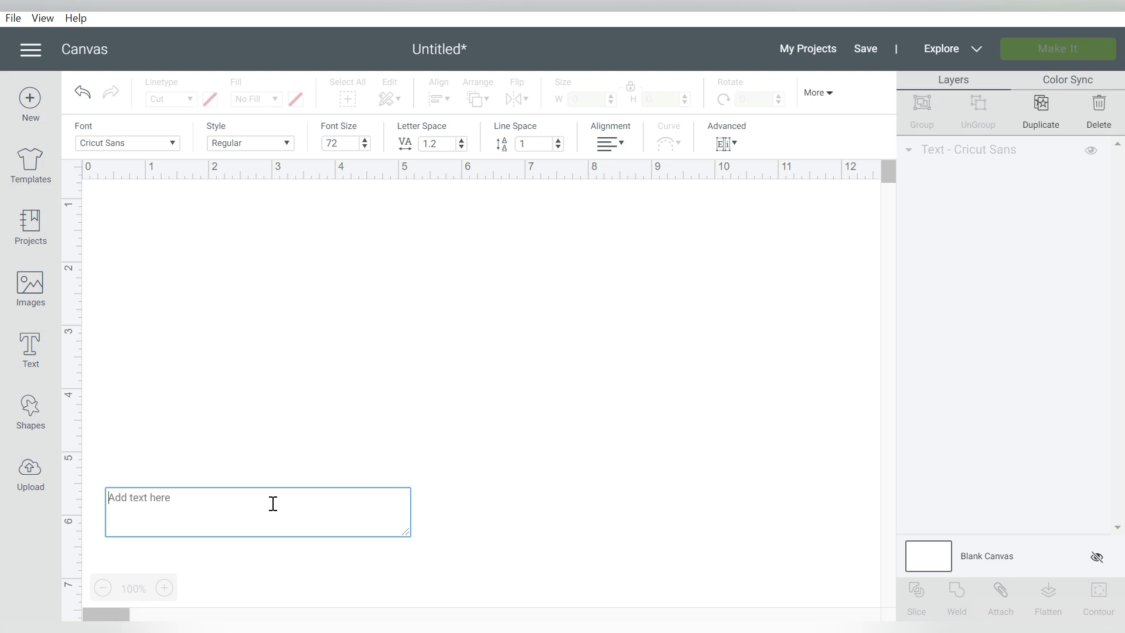
pyautogui.write('Happy')
pyautogui.press('Return')
pyautogui.write("Valentine's")
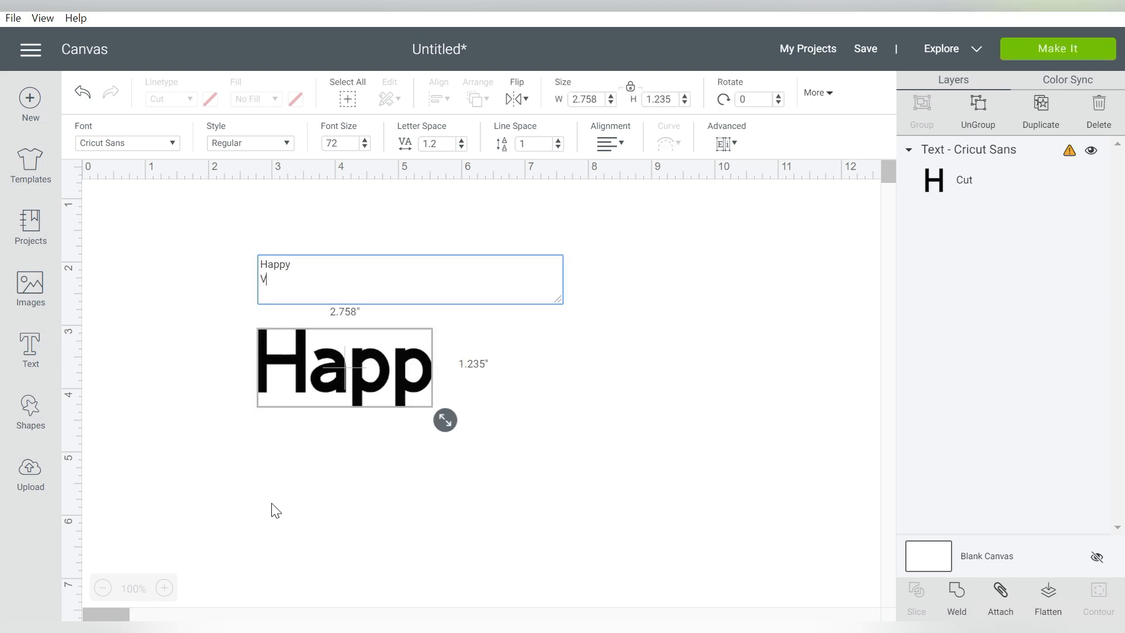
pyautogui.press('Return')
pyautogui.write('Day')
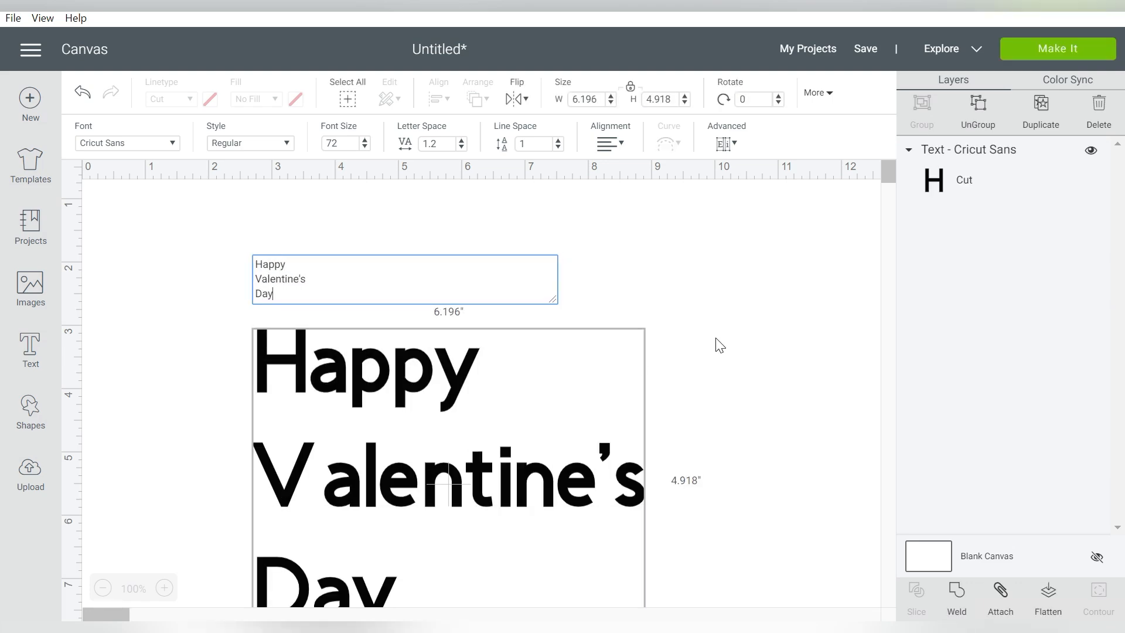
pyautogui.click(731, 342)
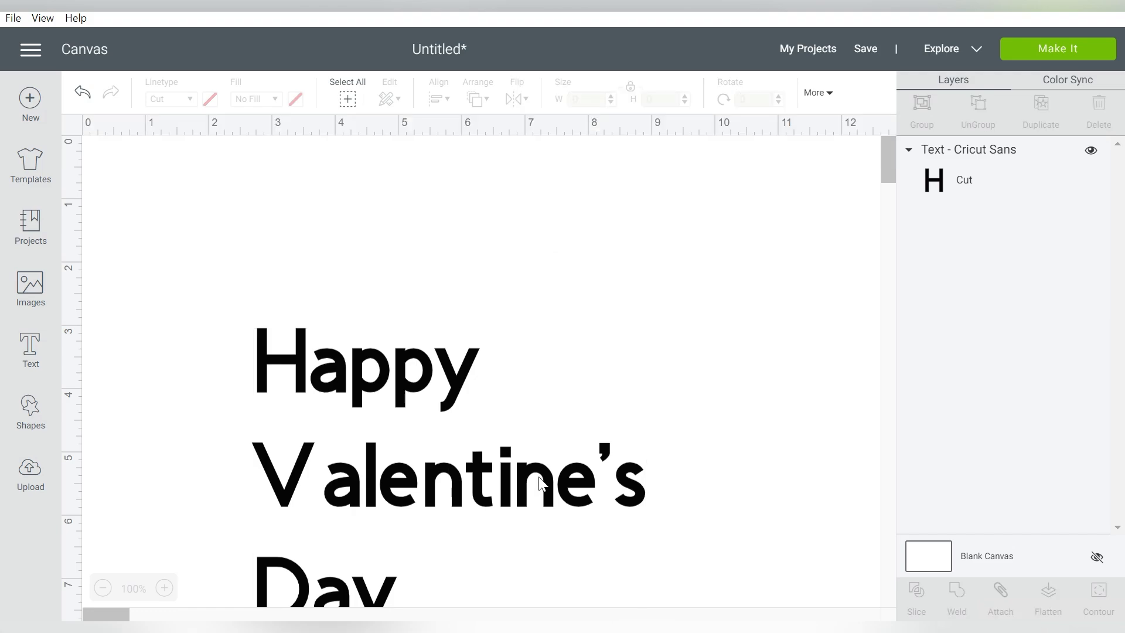
# Move the text block up the canvas and center-align its three lines.
pyautogui.moveTo(545, 475); pyautogui.dragTo(561, 386)
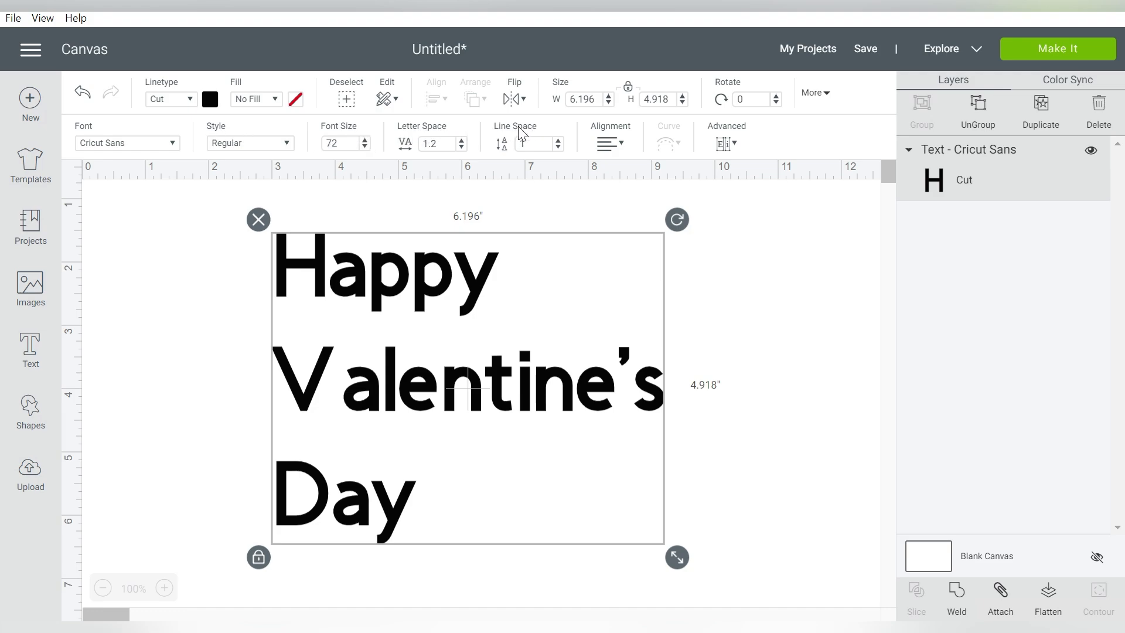
pyautogui.click(612, 146)
pyautogui.click(616, 192)
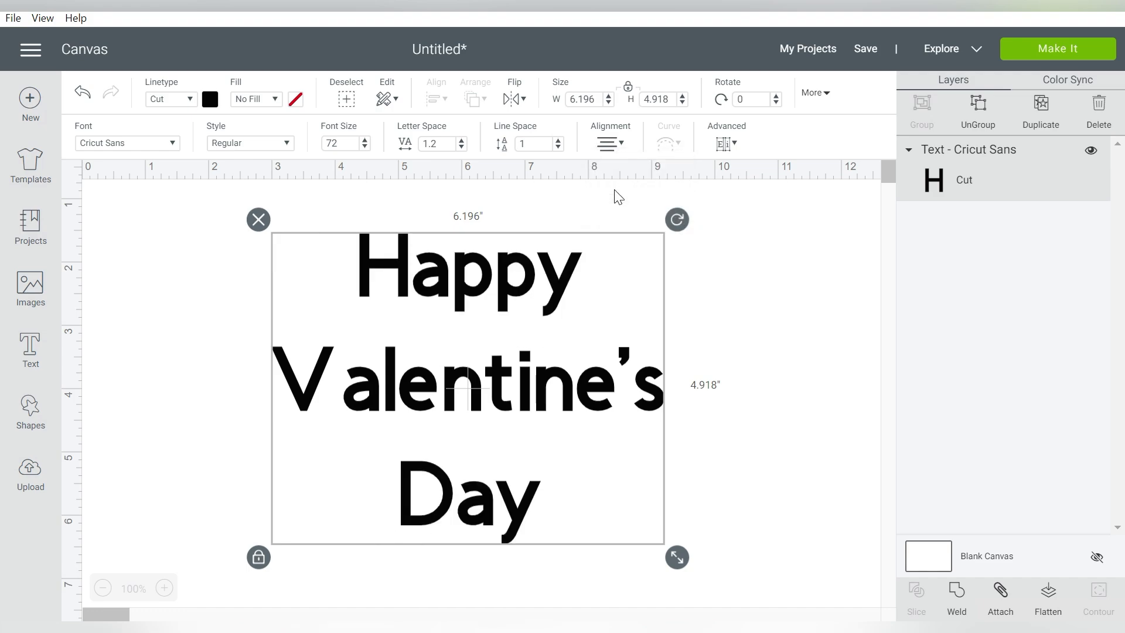
# Reduce the line space of the text block to 0.5.
pyautogui.click(558, 147)
pyautogui.click(558, 147)
pyautogui.click(559, 147)
pyautogui.click(558, 147)
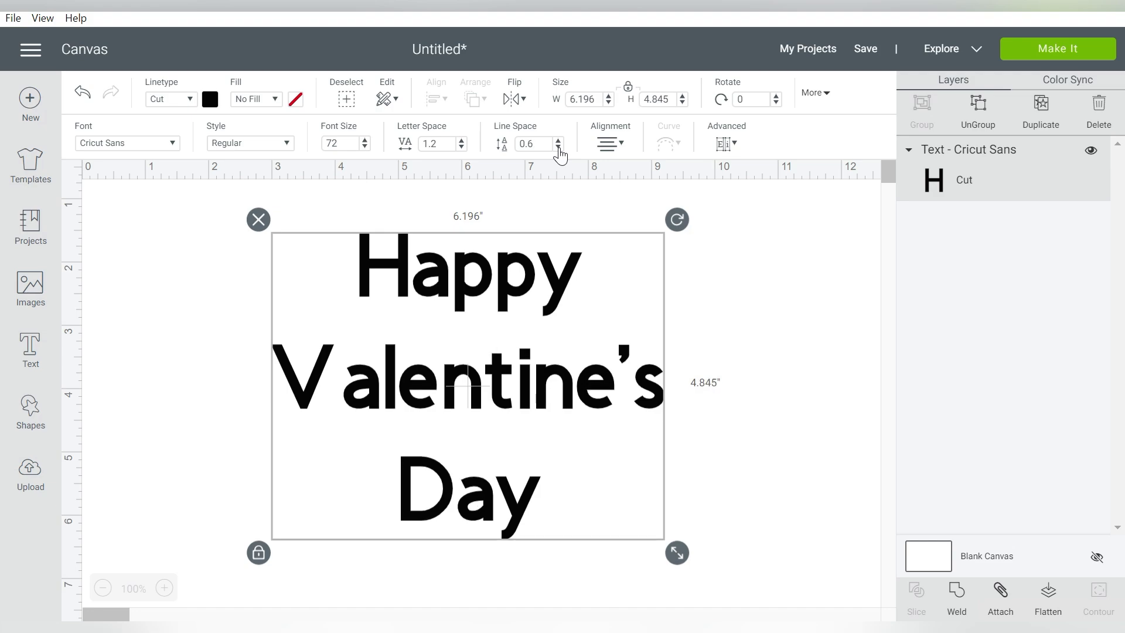
pyautogui.click(558, 148)
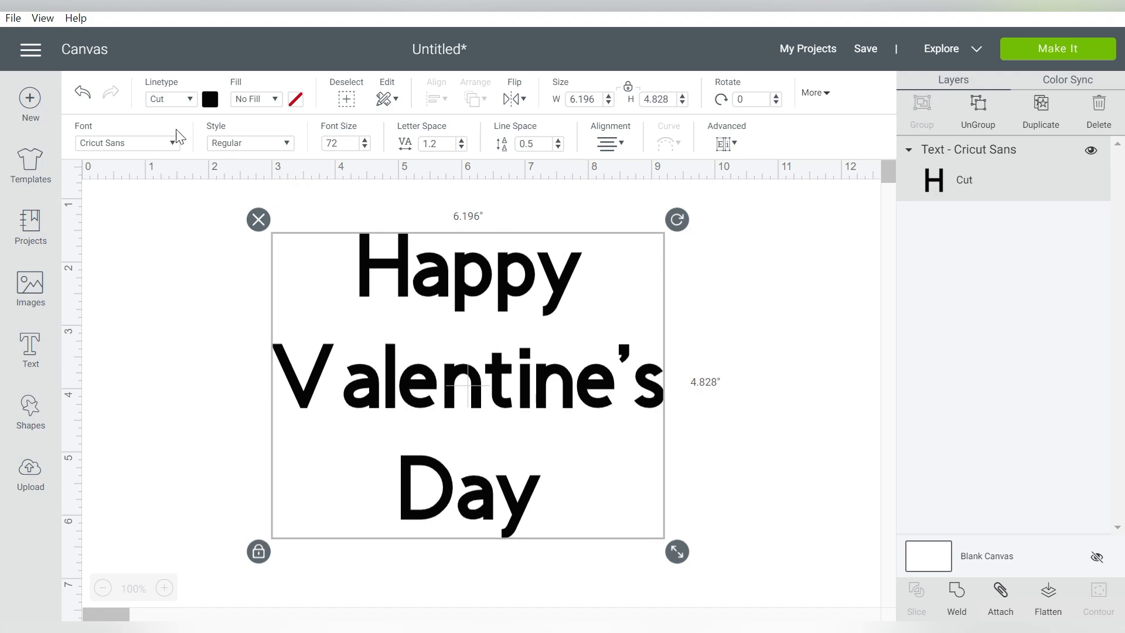
# Find "whatcha" among the system fonts, apply CLN-Whatchathink2 to the text, and enlarge it to about 8.3 by 4.6 inches.
pyautogui.click(170, 145)
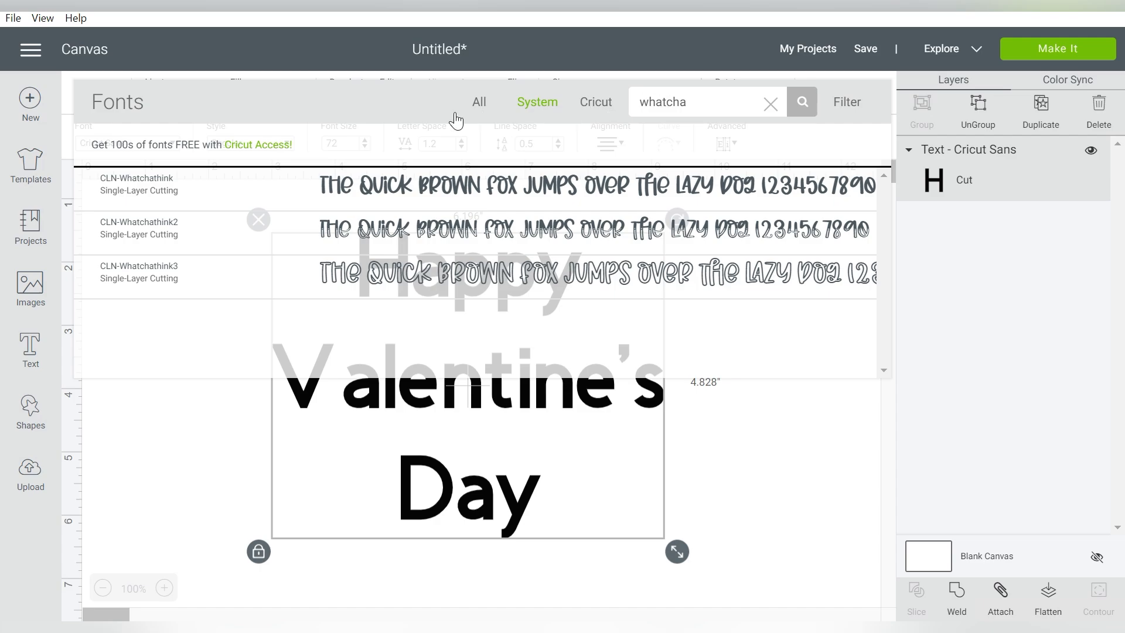
pyautogui.click(479, 102)
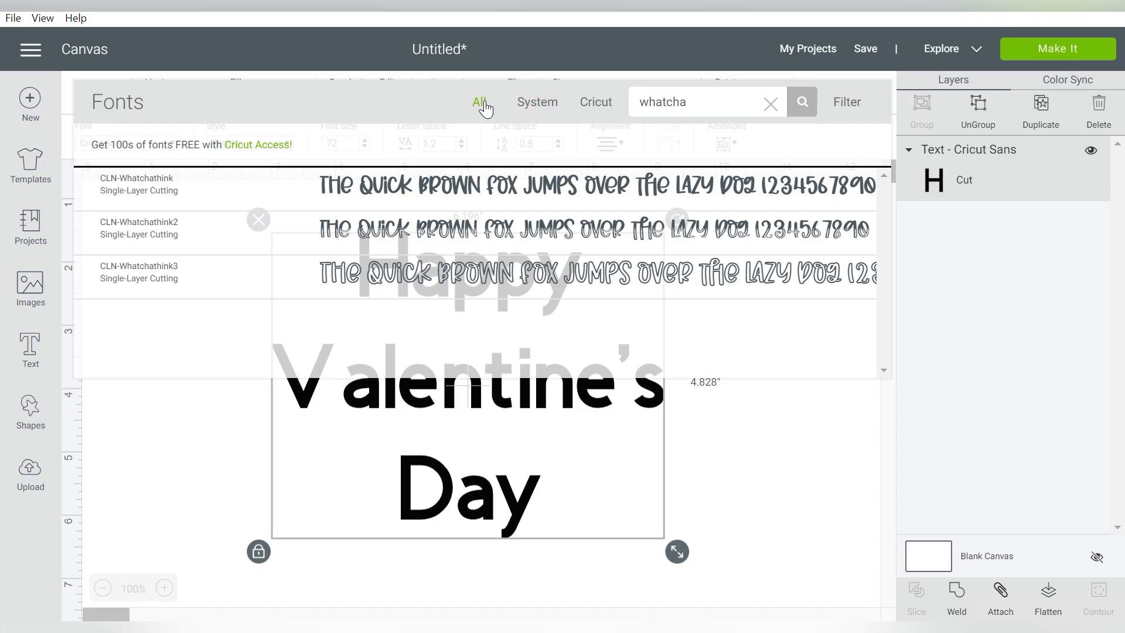
pyautogui.click(770, 105)
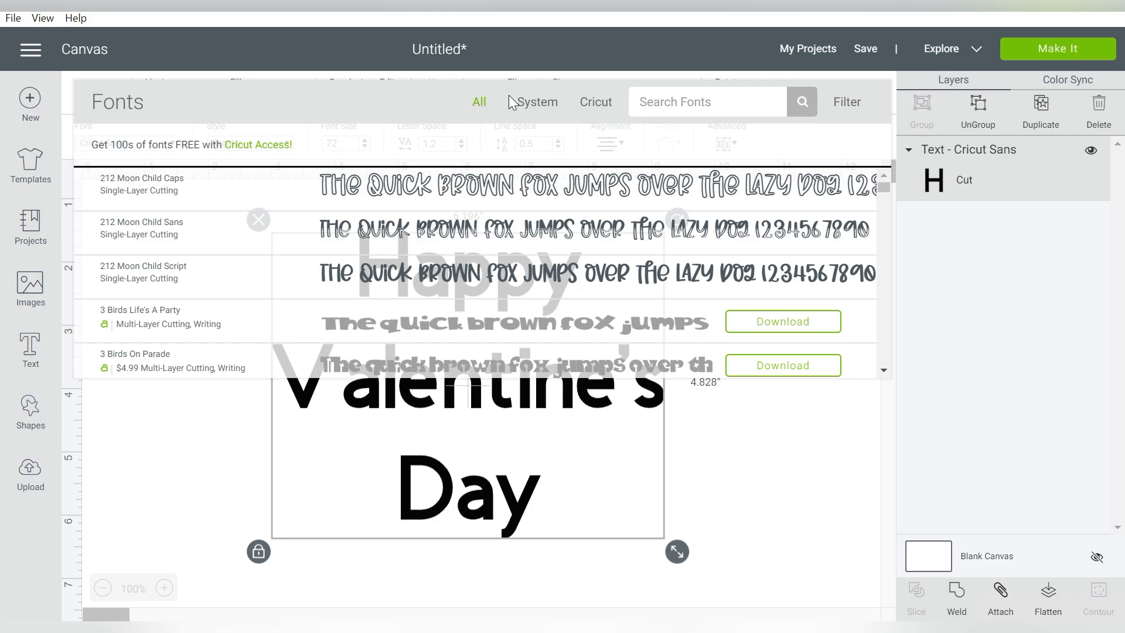
pyautogui.click(546, 106)
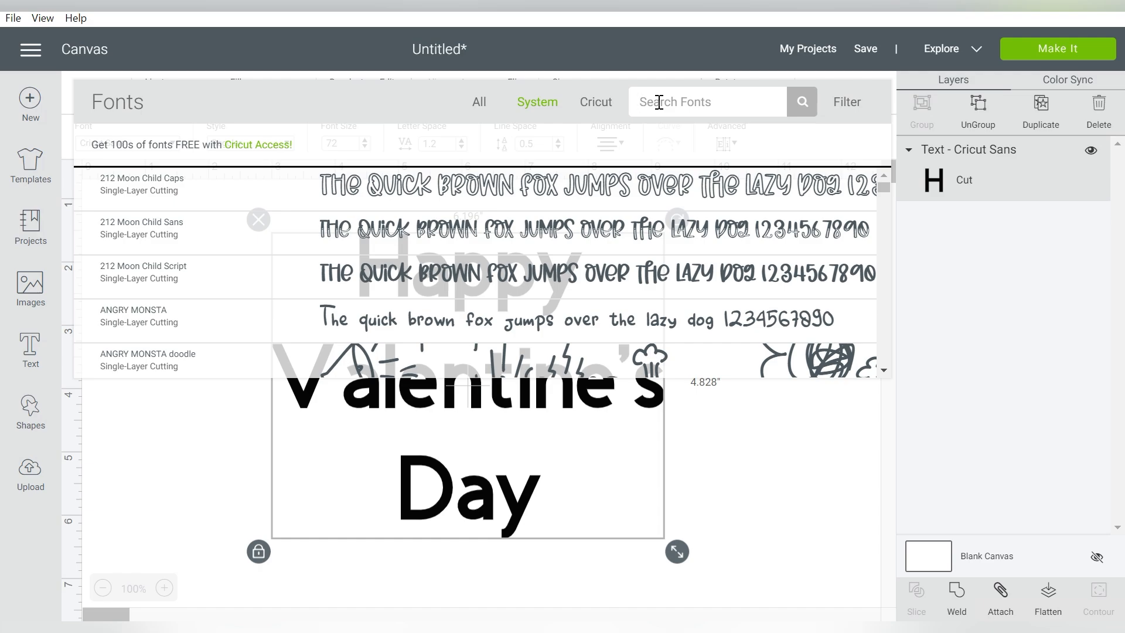
pyautogui.write('whatcha')
pyautogui.click(803, 103)
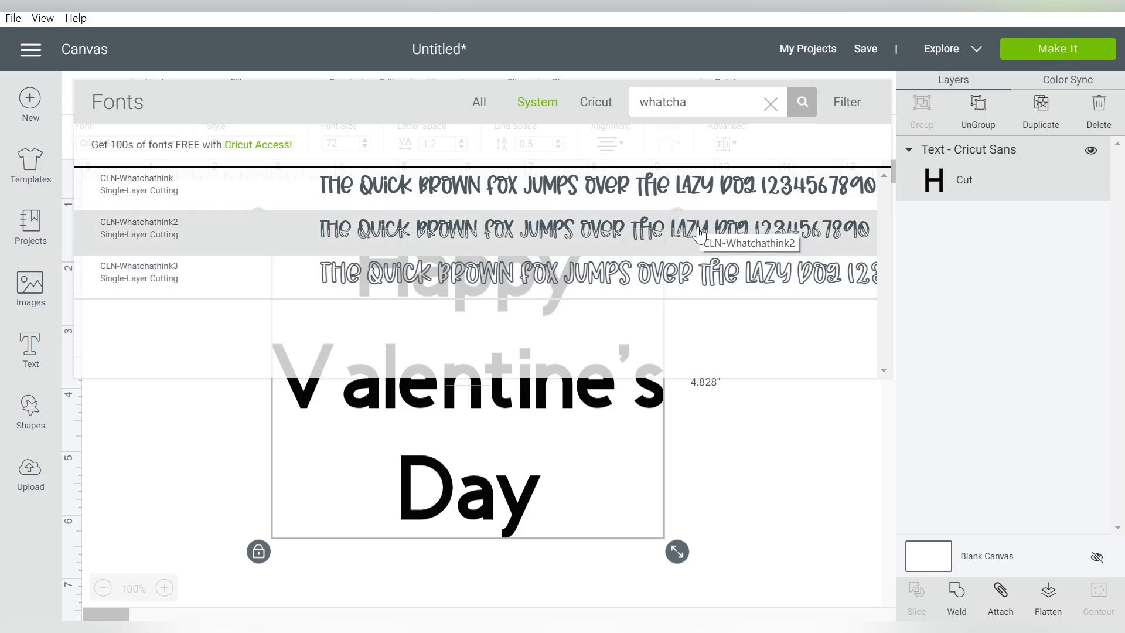
pyautogui.click(701, 223)
pyautogui.moveTo(627, 424); pyautogui.dragTo(800, 531)
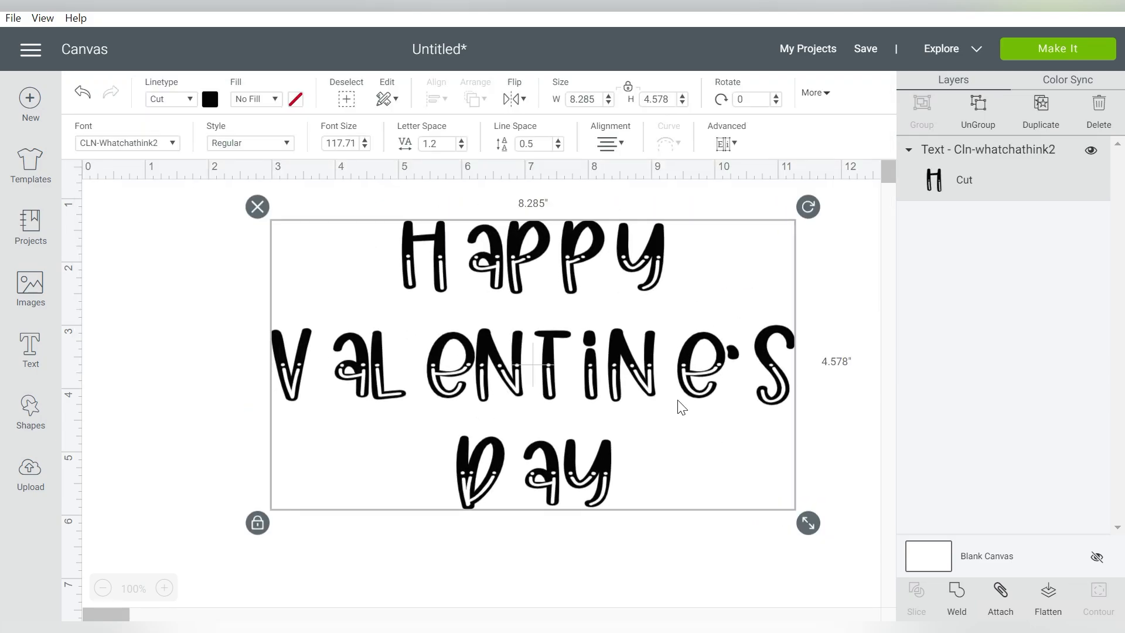
pyautogui.moveTo(647, 388); pyautogui.dragTo(555, 376)
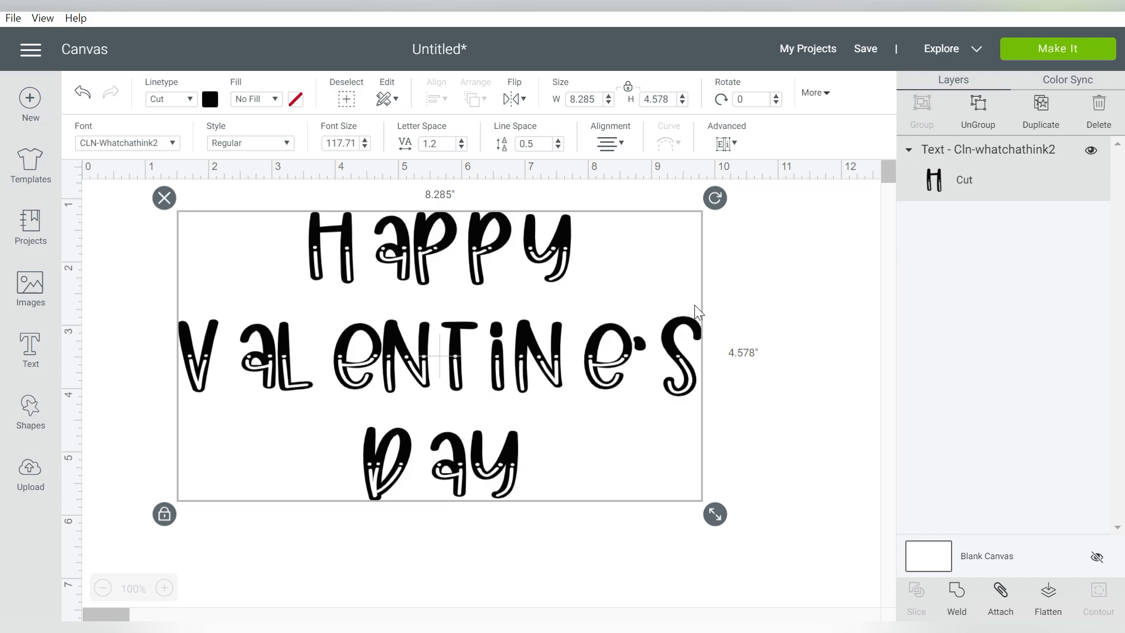
# Ungroup the text into single letters and close the gaps between the letters of "Happy".
pyautogui.click(977, 109)
pyautogui.moveTo(647, 230); pyautogui.dragTo(382, 260)
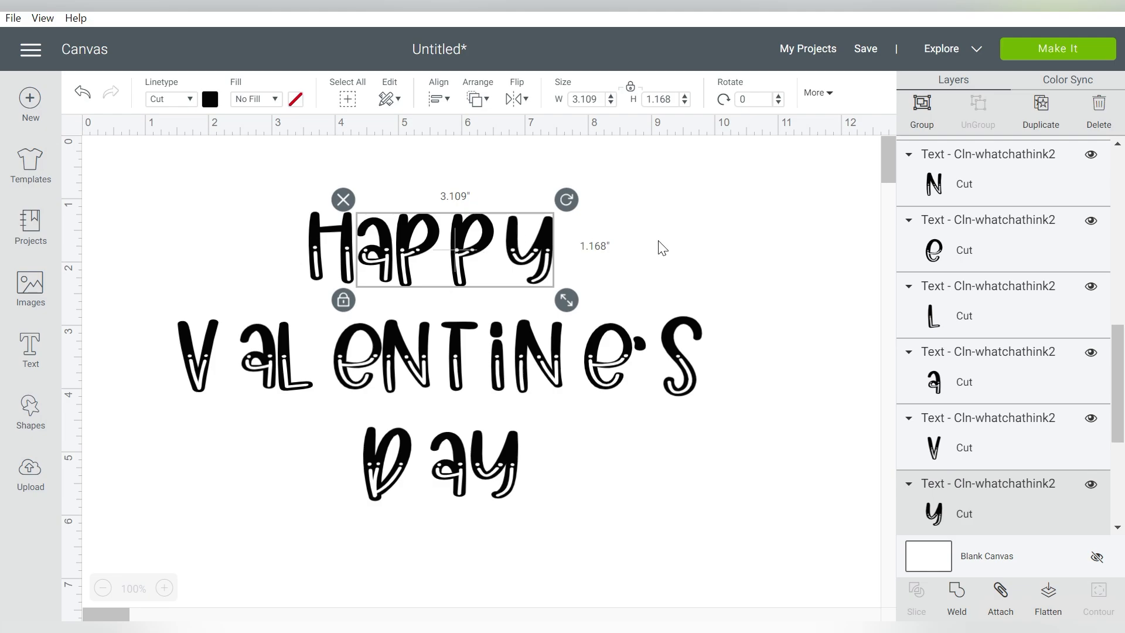
pyautogui.moveTo(658, 242); pyautogui.dragTo(472, 253)
pyautogui.moveTo(585, 252); pyautogui.dragTo(529, 240)
pyautogui.press('Left')
pyautogui.press('Left')
# Close the gaps between the letters of "Valentine's" and of "Day" so each word is tightly spaced.
pyautogui.moveTo(755, 324); pyautogui.dragTo(638, 330)
pyautogui.moveTo(716, 363); pyautogui.dragTo(608, 331)
pyautogui.moveTo(606, 351); pyautogui.dragTo(589, 355)
pyautogui.moveTo(733, 322); pyautogui.dragTo(555, 375)
pyautogui.moveTo(712, 327); pyautogui.dragTo(494, 381)
pyautogui.moveTo(693, 320); pyautogui.dragTo(443, 393)
pyautogui.moveTo(443, 392); pyautogui.dragTo(434, 393)
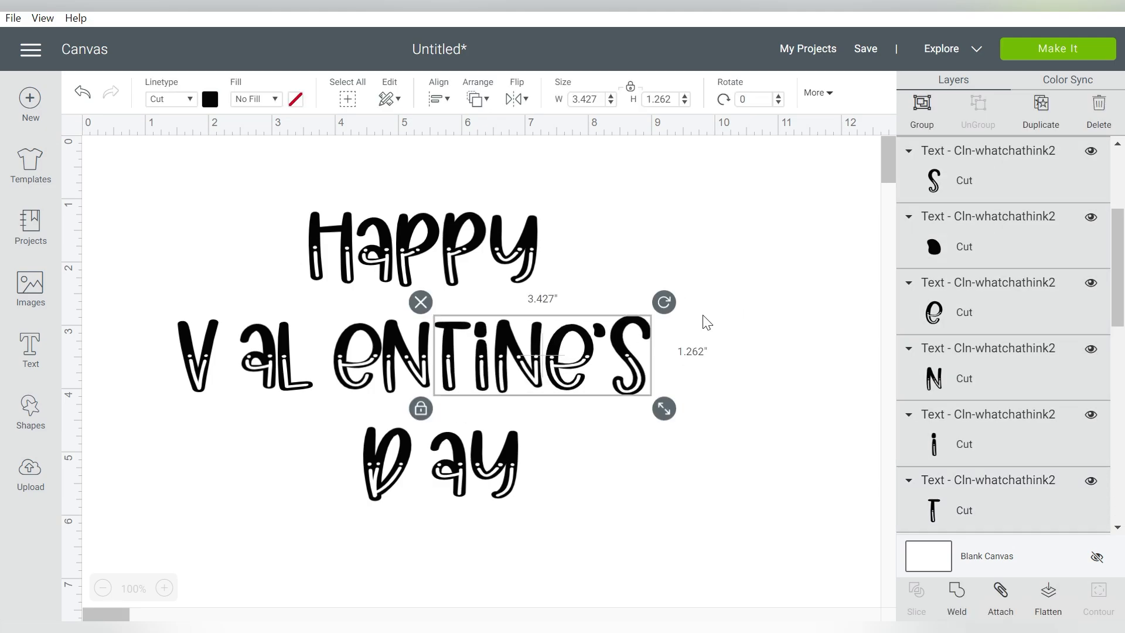
pyautogui.moveTo(714, 304); pyautogui.dragTo(331, 391)
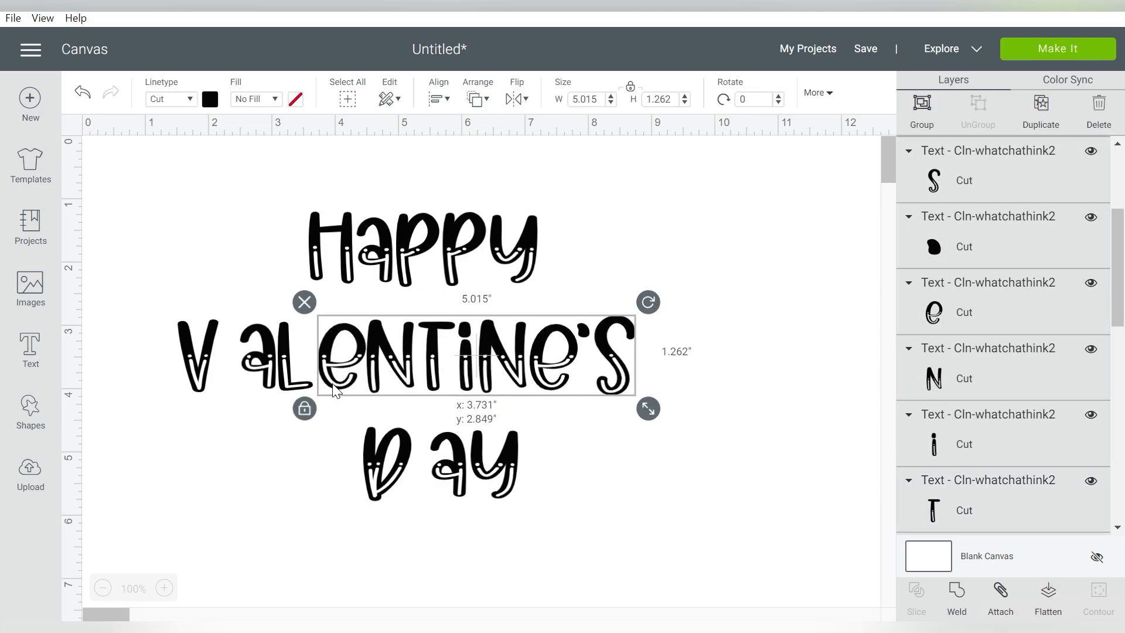
pyautogui.moveTo(691, 314); pyautogui.dragTo(245, 369)
pyautogui.moveTo(593, 433)
pyautogui.mouseDown()
pyautogui.moveTo(450, 498)
pyautogui.moveTo(440, 476)
pyautogui.mouseUp()
pyautogui.click(567, 467)
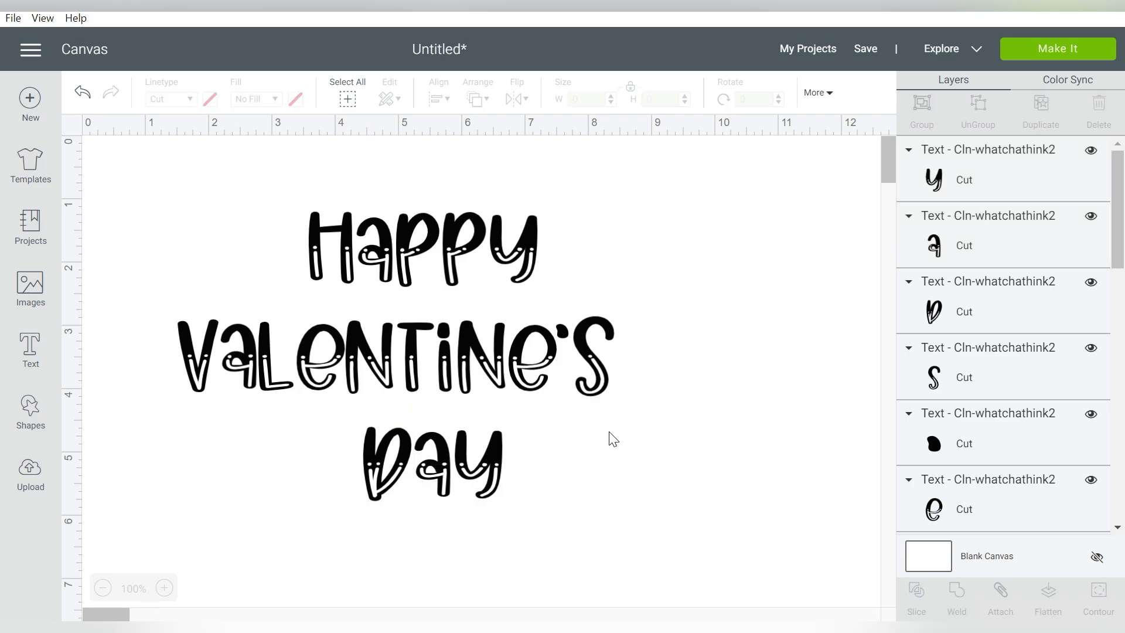
# Group the letters of "Happy", "Valentine's" and "Day" into one separate group per word.
pyautogui.moveTo(631, 195); pyautogui.dragTo(253, 311)
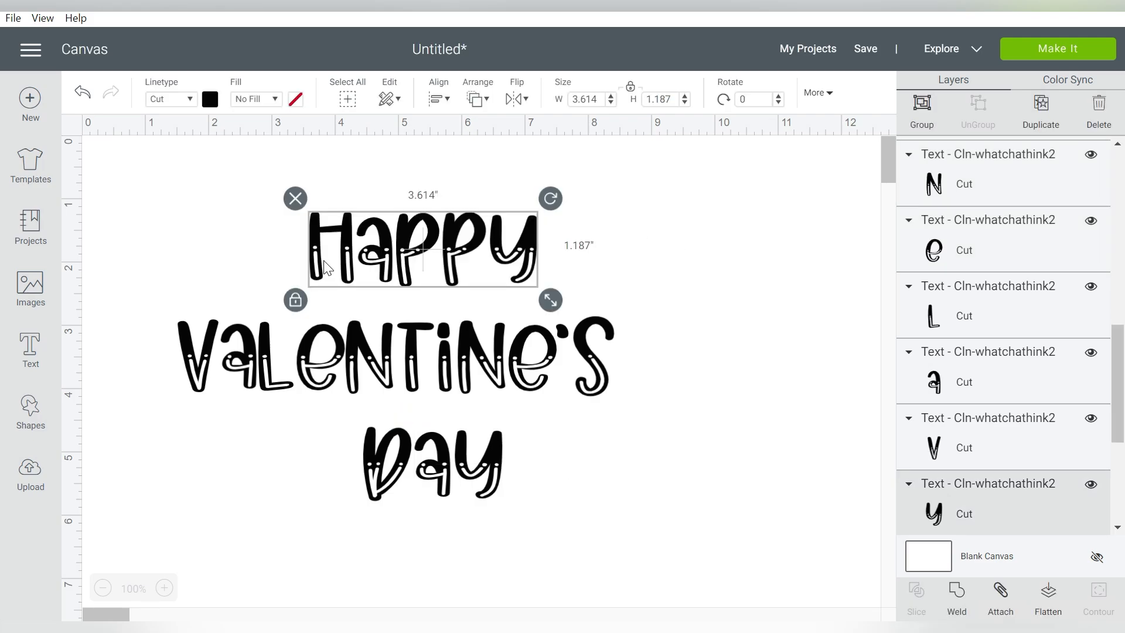
pyautogui.click(922, 109)
pyautogui.moveTo(680, 332); pyautogui.dragTo(140, 410)
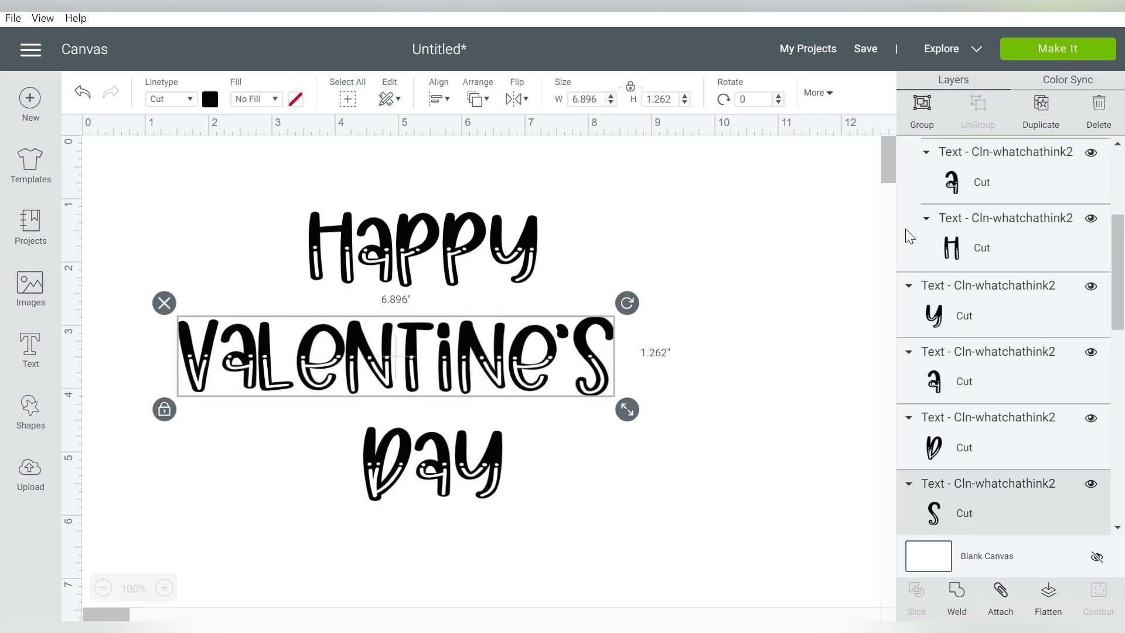
pyautogui.moveTo(559, 418); pyautogui.dragTo(385, 470)
pyautogui.click(921, 108)
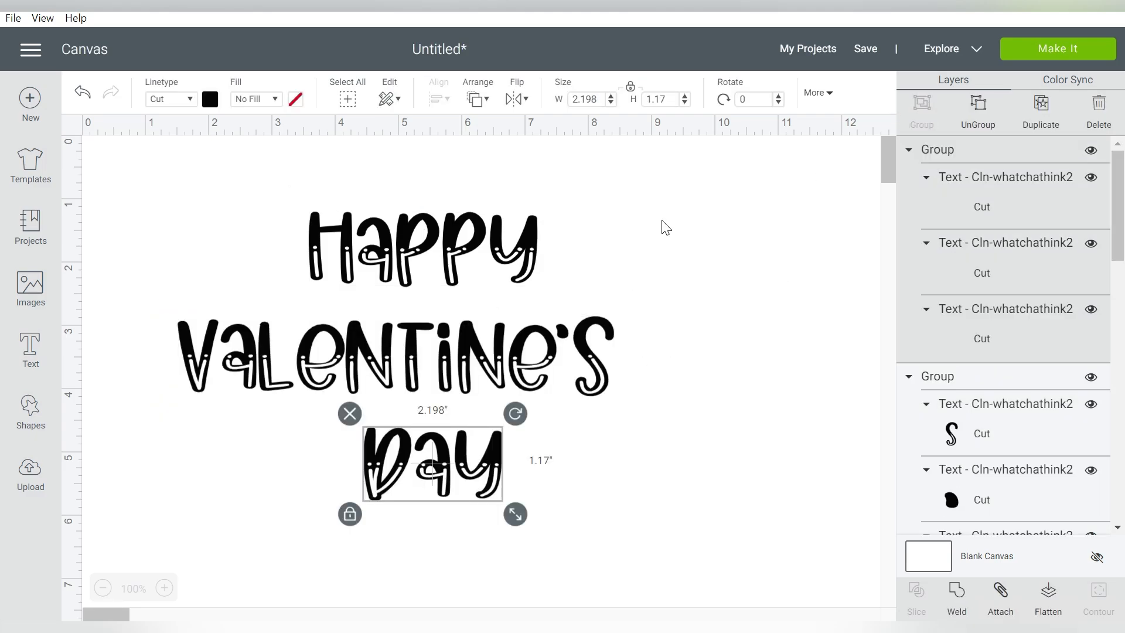
# Move the "Valentine's" and "Day" groups up to tighten the spacing between the three lines.
pyautogui.moveTo(478, 363); pyautogui.dragTo(489, 340)
pyautogui.moveTo(464, 438); pyautogui.dragTo(450, 398)
pyautogui.moveTo(650, 213); pyautogui.dragTo(326, 491)
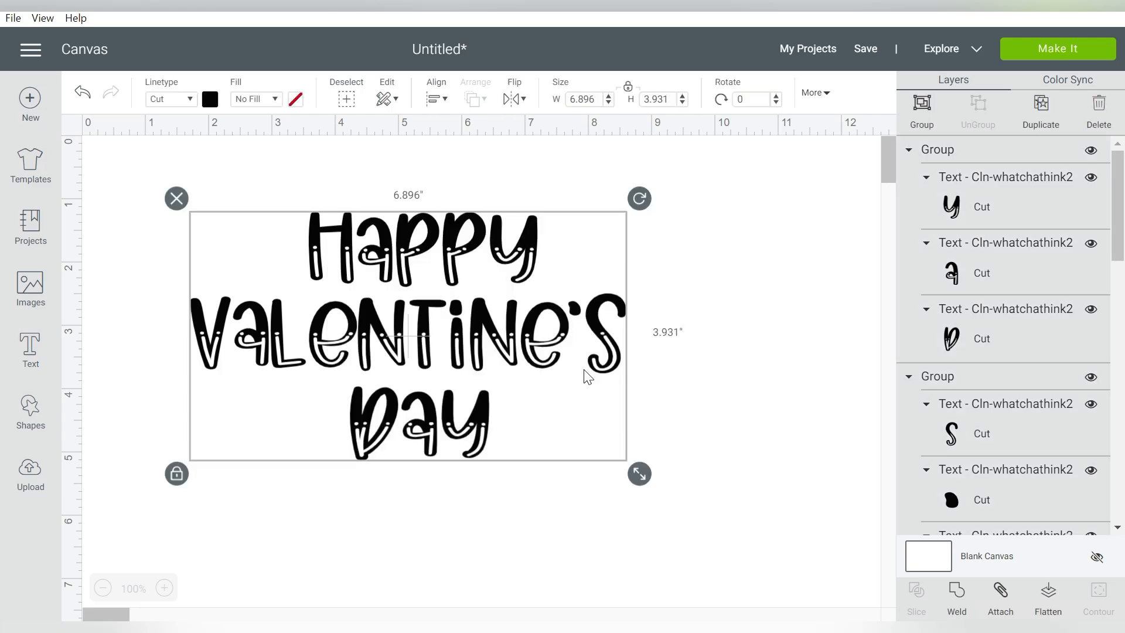
pyautogui.click(703, 265)
# Center the three word groups horizontally and distribute them vertically.
pyautogui.moveTo(719, 177); pyautogui.dragTo(327, 495)
pyautogui.click(436, 100)
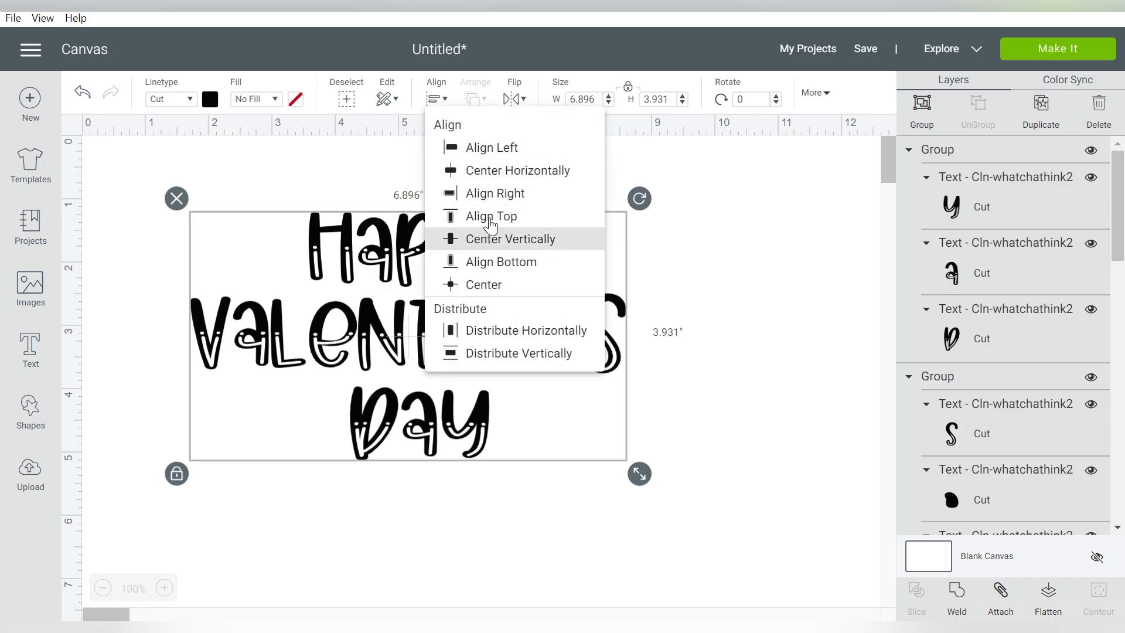
pyautogui.click(493, 171)
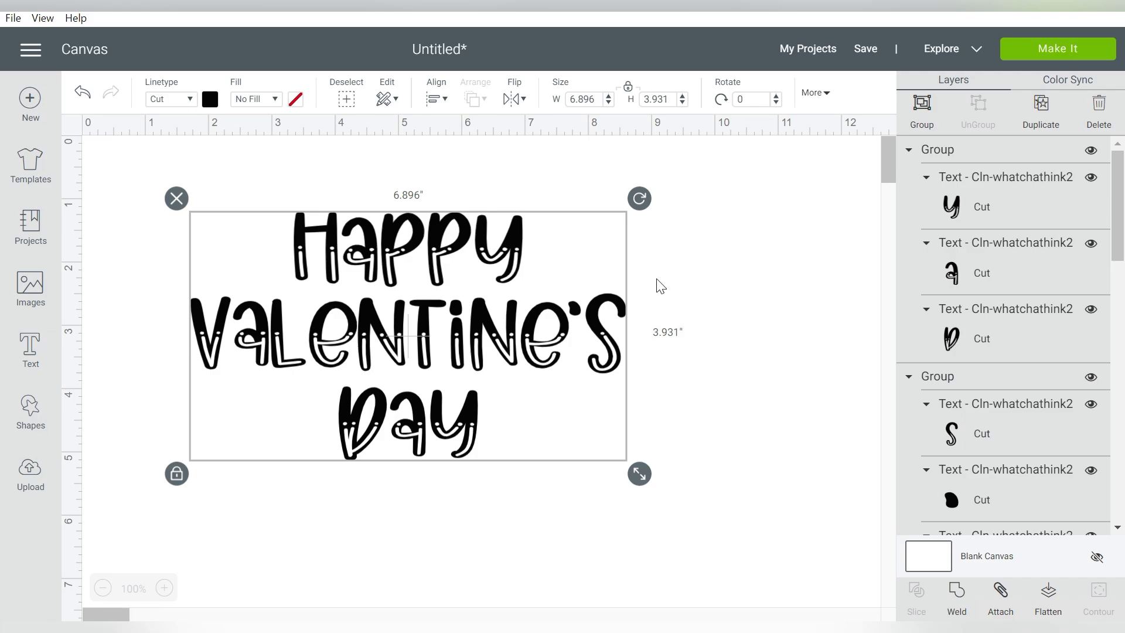
pyautogui.click(436, 98)
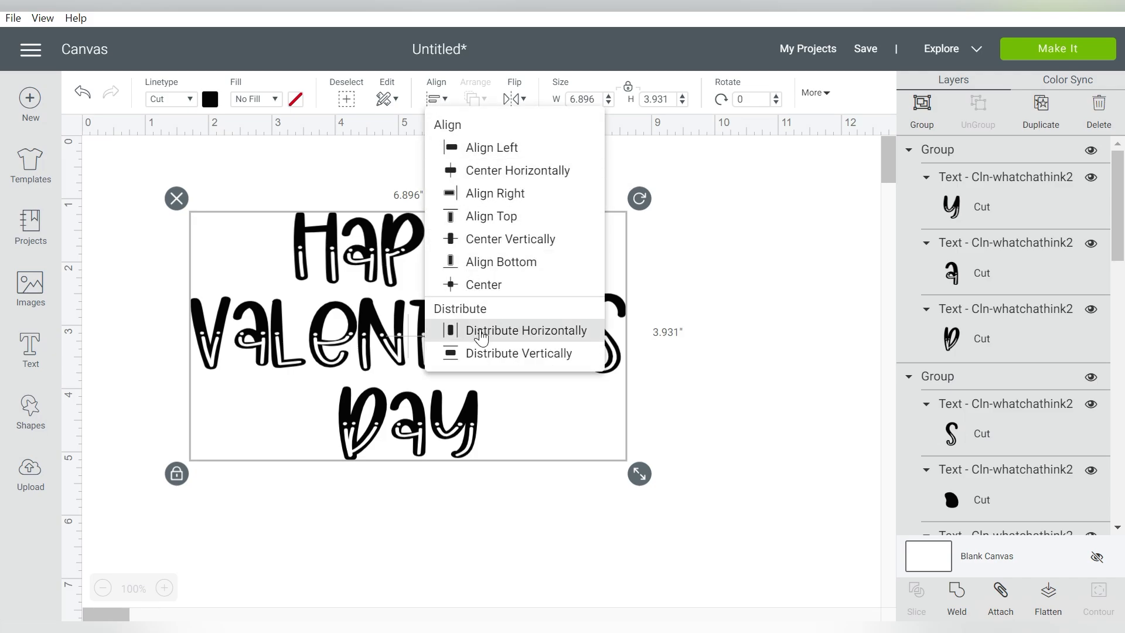
pyautogui.click(511, 355)
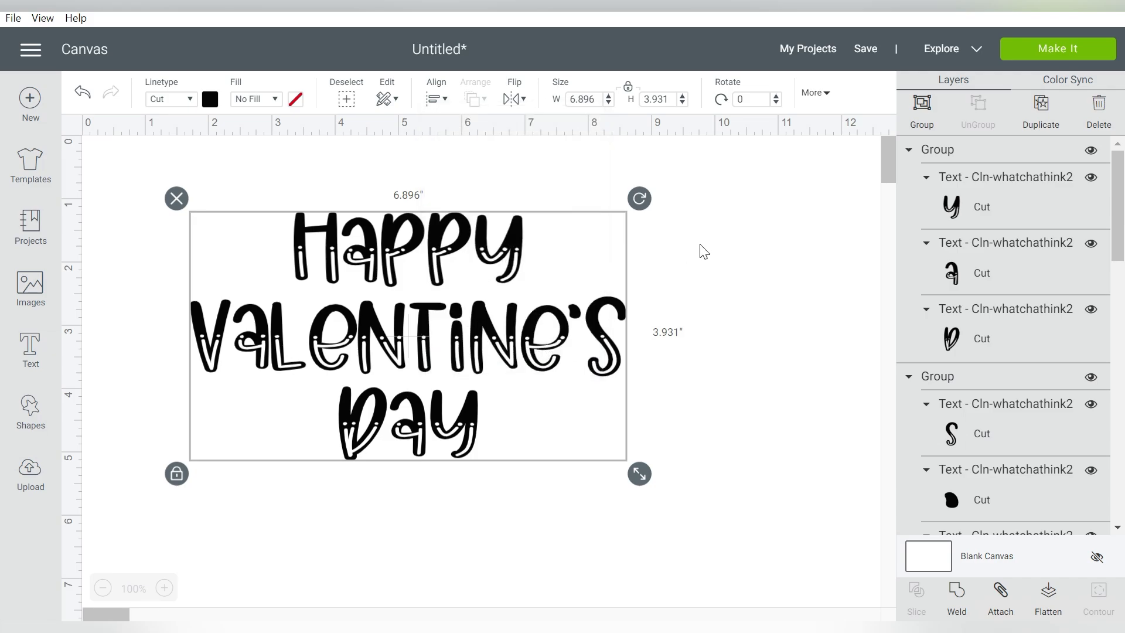
# Group the three words into one design and enlarge it on the canvas.
pyautogui.click(917, 104)
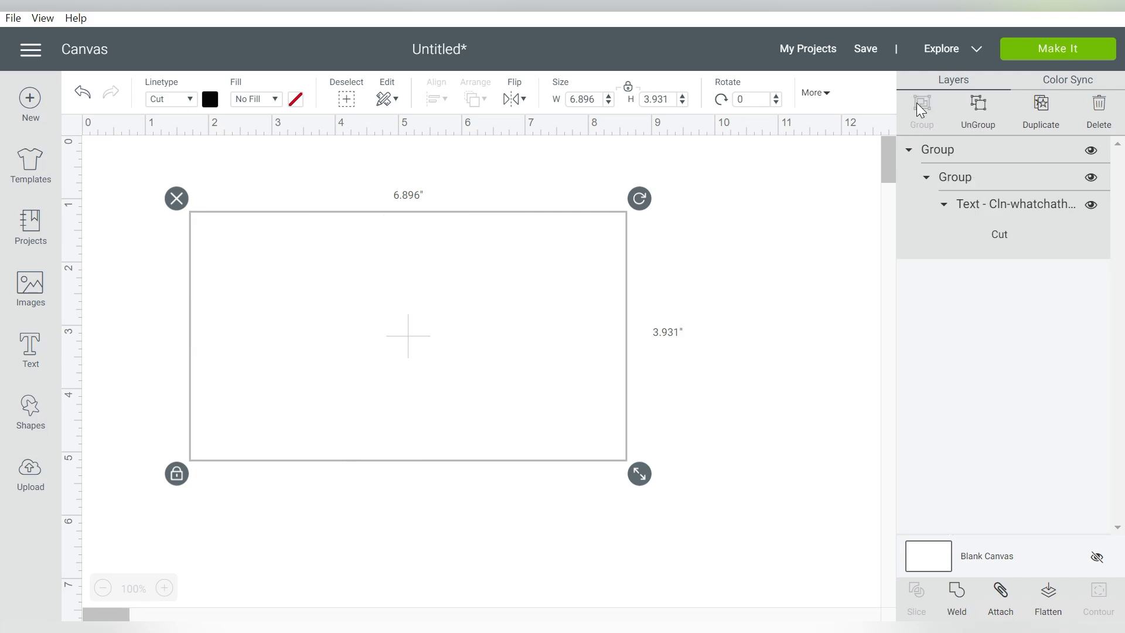
pyautogui.moveTo(639, 473); pyautogui.dragTo(786, 504)
pyautogui.click(799, 452)
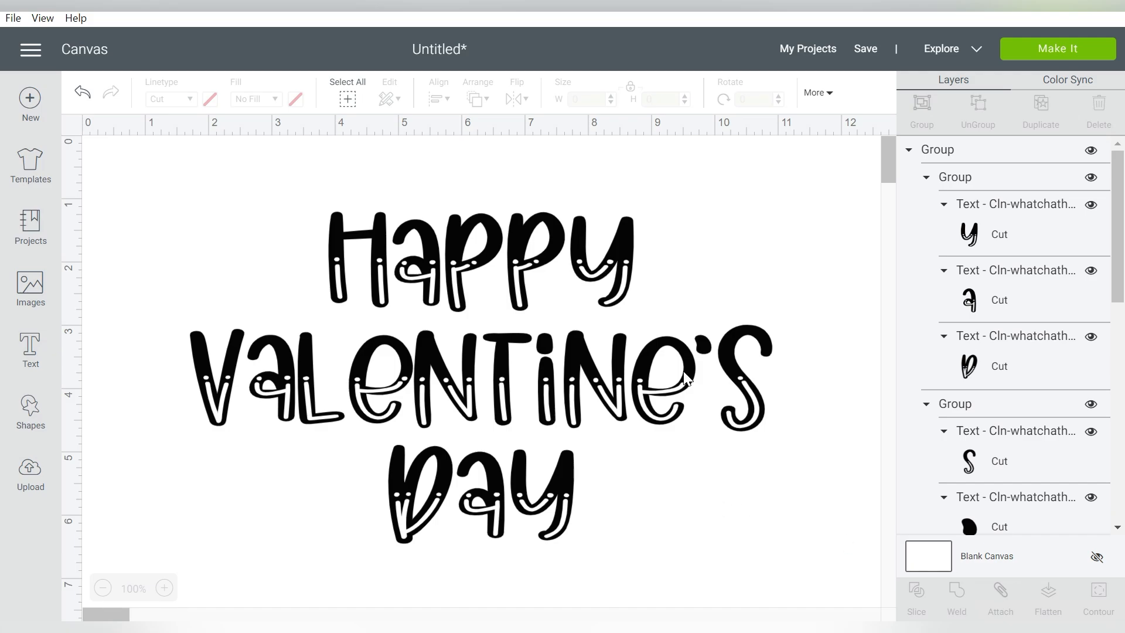
# Delete the grouped design and add a new text on three lines reading "Happy", "Valentine's" and "Day".
pyautogui.click(687, 356)
pyautogui.press('Delete')
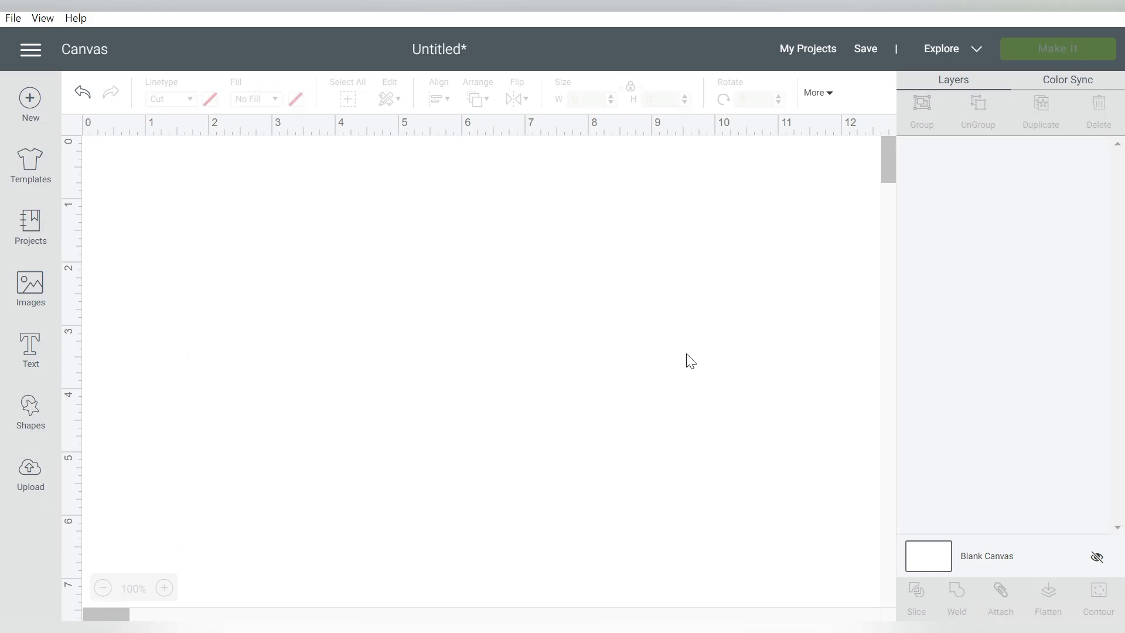
pyautogui.click(31, 352)
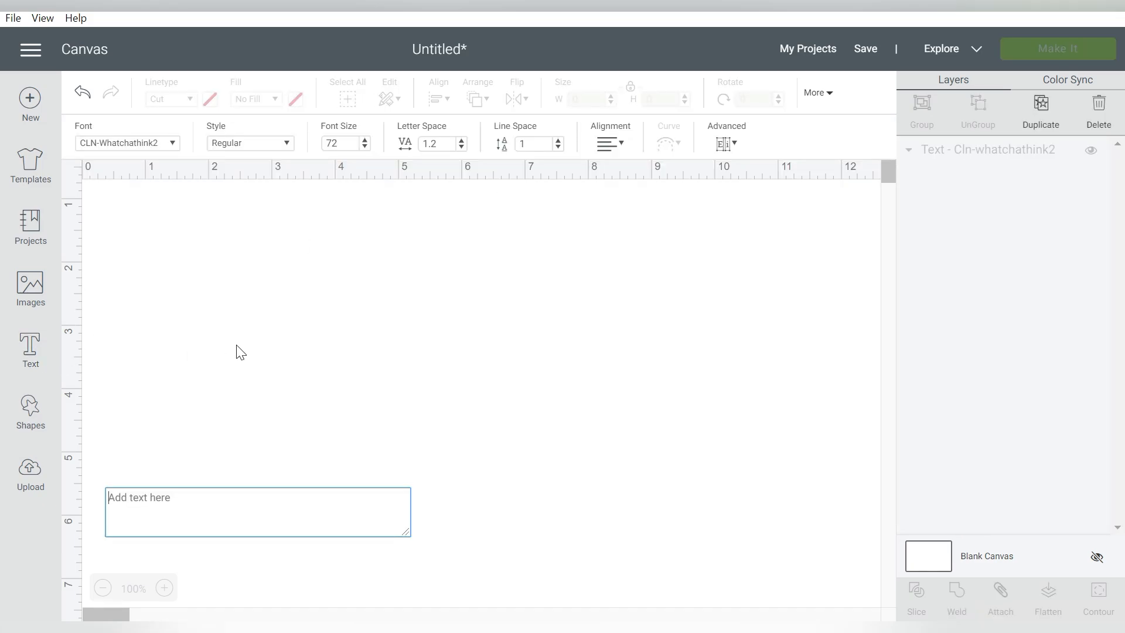
pyautogui.write('Happy')
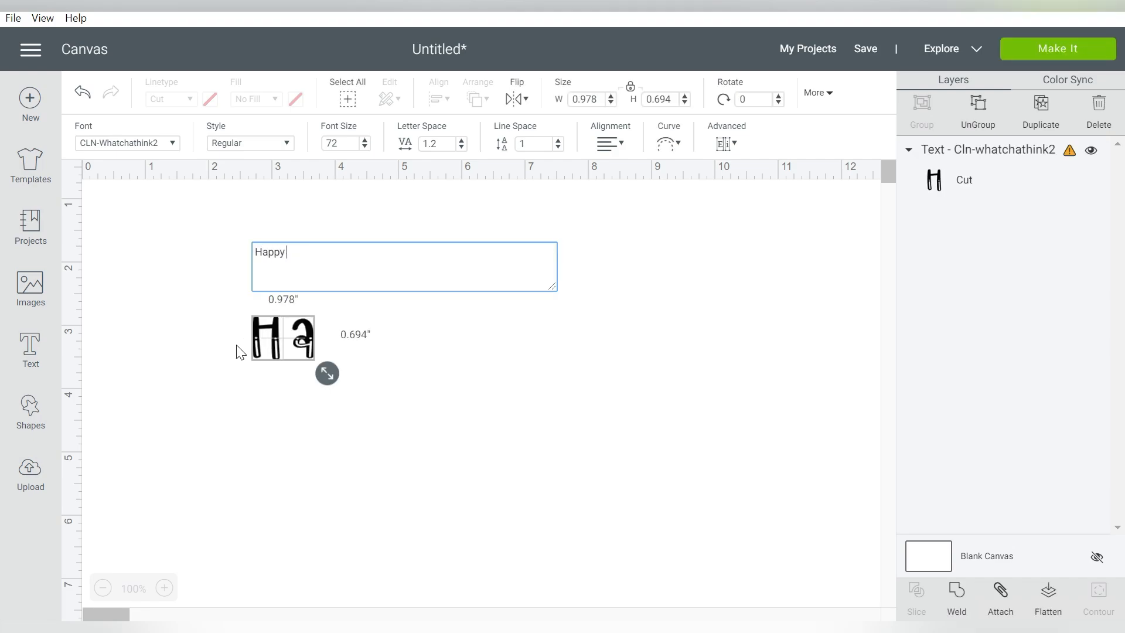
pyautogui.press('Return')
pyautogui.write("Valentine's")
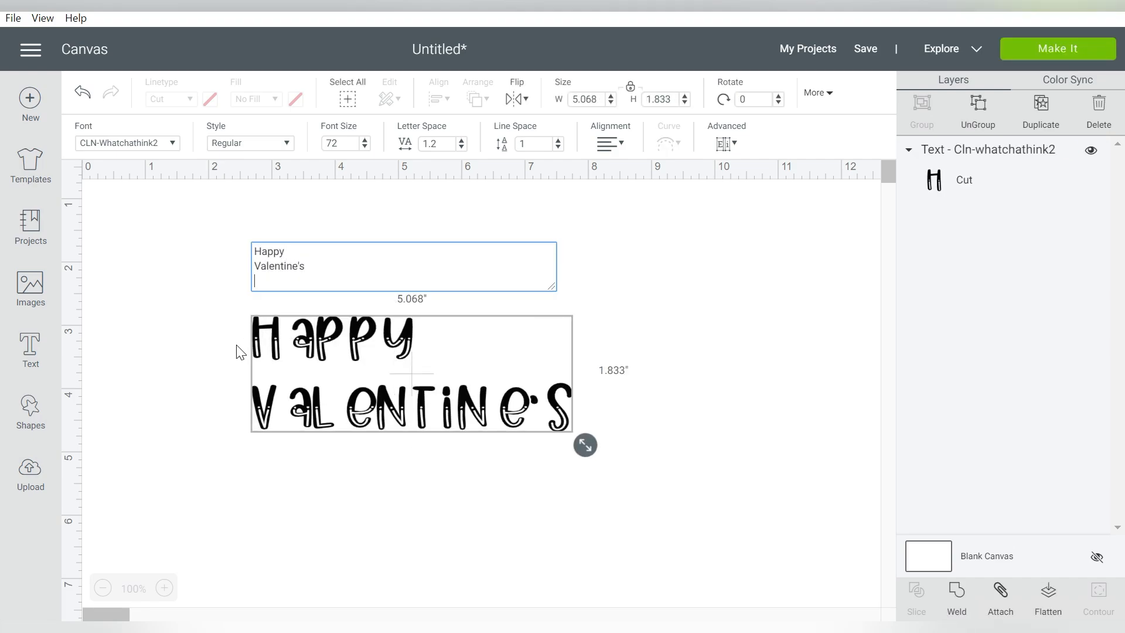
pyautogui.press('Return')
pyautogui.write('Day')
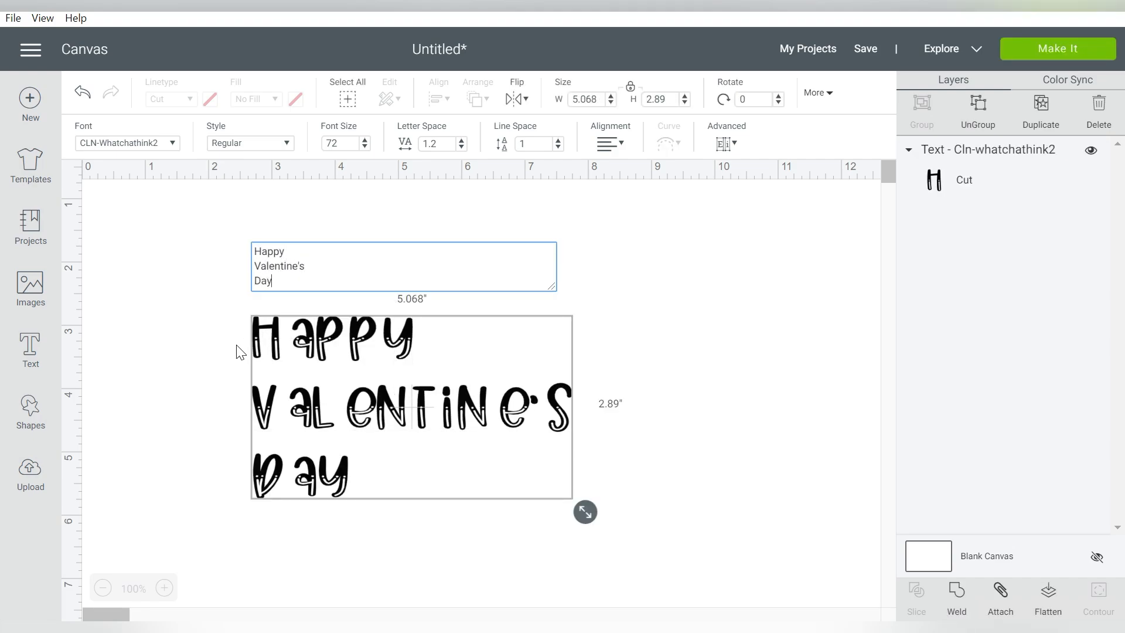
pyautogui.click(652, 329)
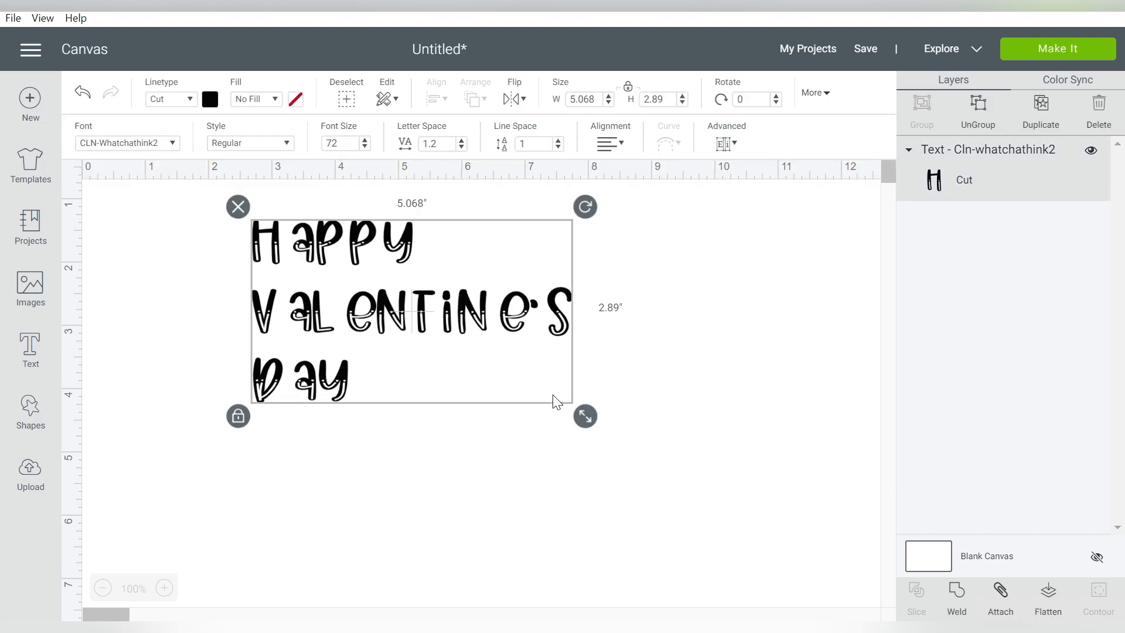
# Enlarge the new text to font size 118.02, search the fonts for "gli" and try The Glisten Sans on it.
pyautogui.moveTo(585, 416); pyautogui.dragTo(774, 550)
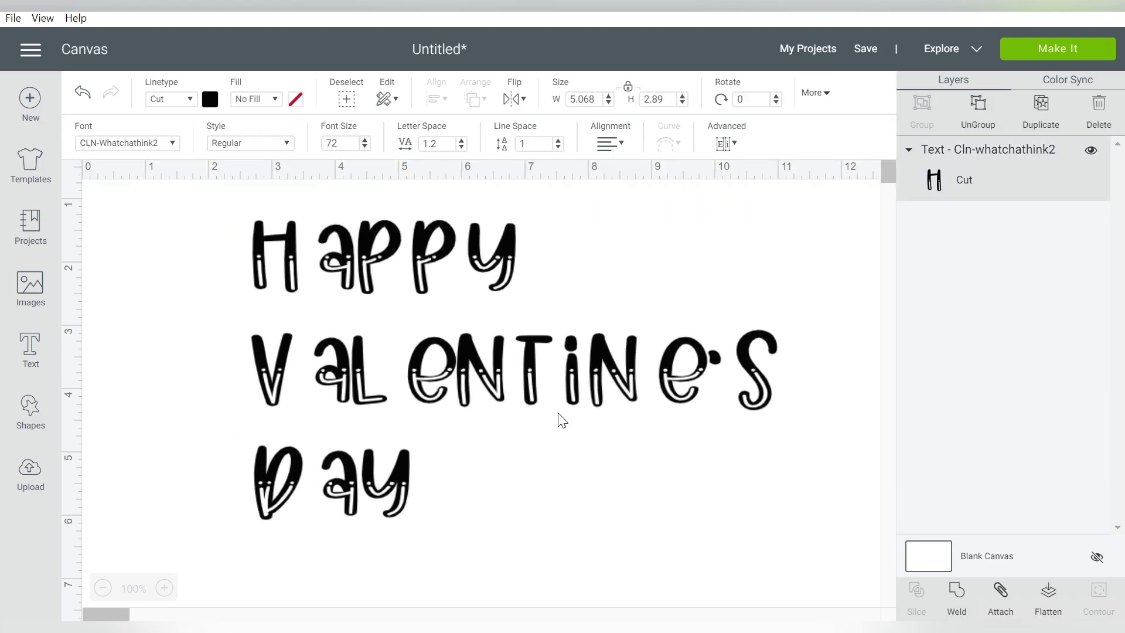
pyautogui.click(146, 144)
pyautogui.doubleClick(697, 98)
pyautogui.write('gli')
pyautogui.click(603, 321)
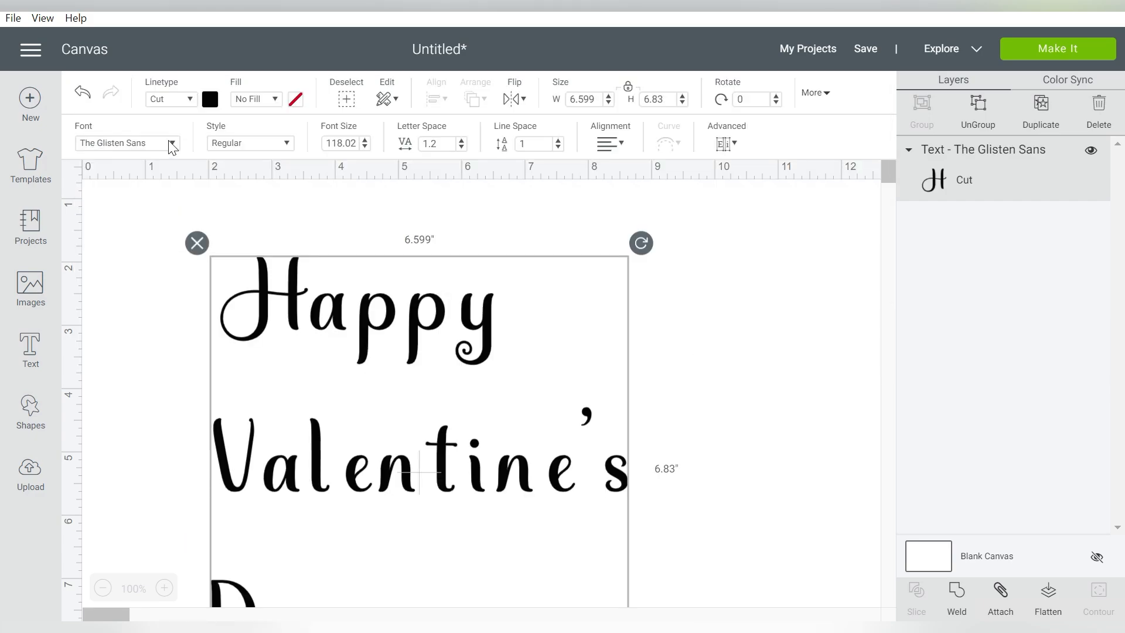
# Search the fonts for "backstory" and apply CLN-Backstory to the text.
pyautogui.click(171, 144)
pyautogui.doubleClick(670, 102)
pyautogui.write('backstory')
pyautogui.click(680, 188)
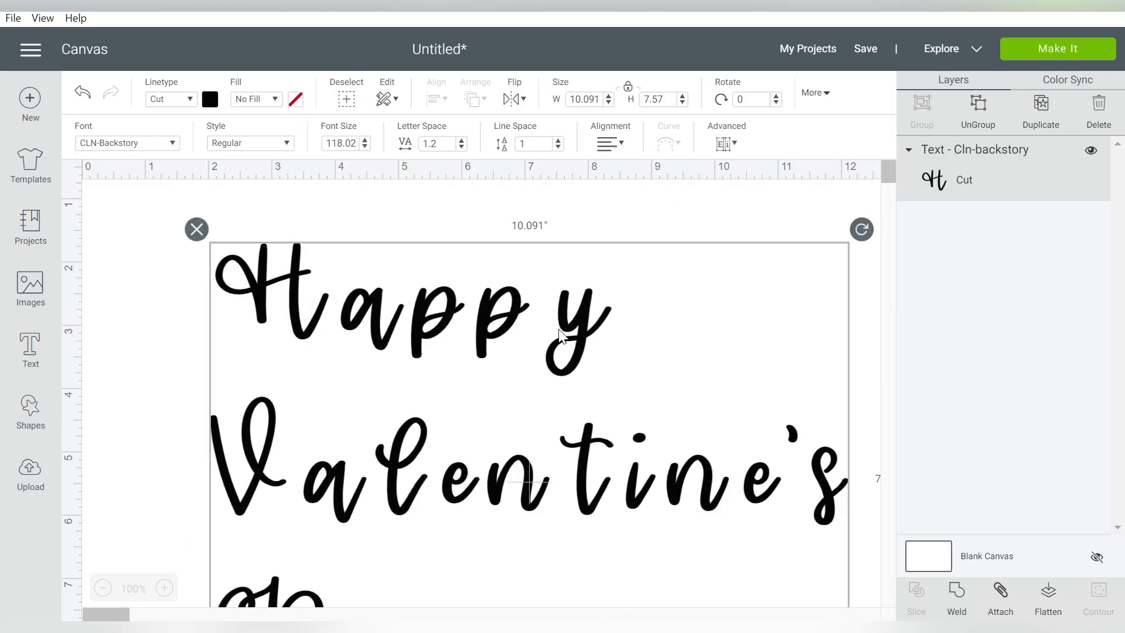
# Reduce the text's font size to 86.02 and position the block near the middle of the canvas.
pyautogui.moveTo(561, 328); pyautogui.dragTo(486, 326)
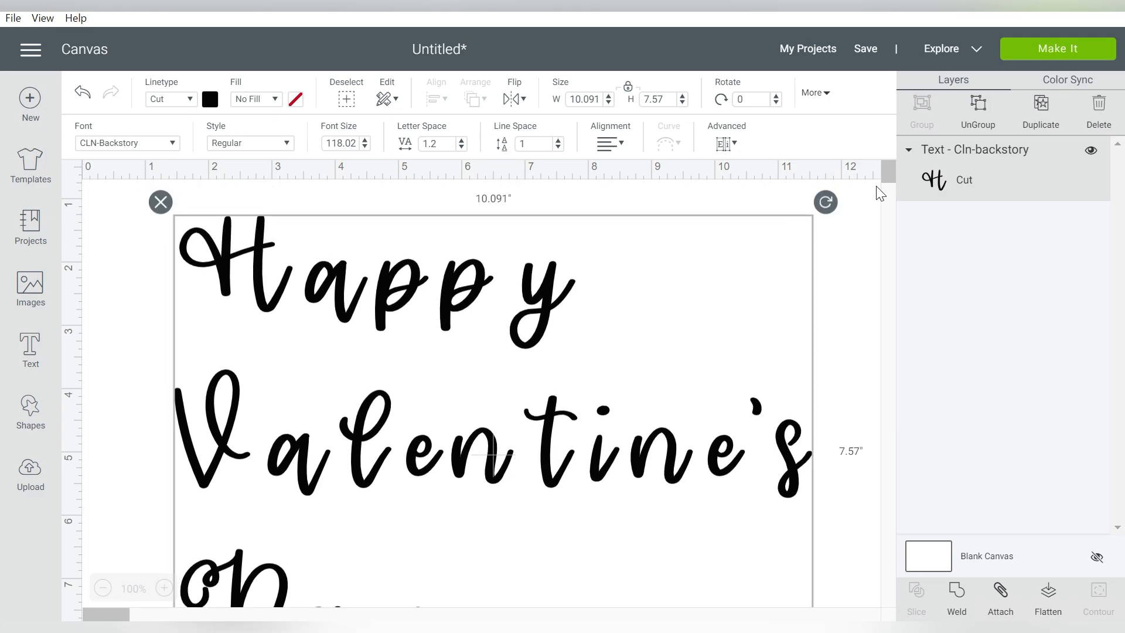
pyautogui.click(364, 147)
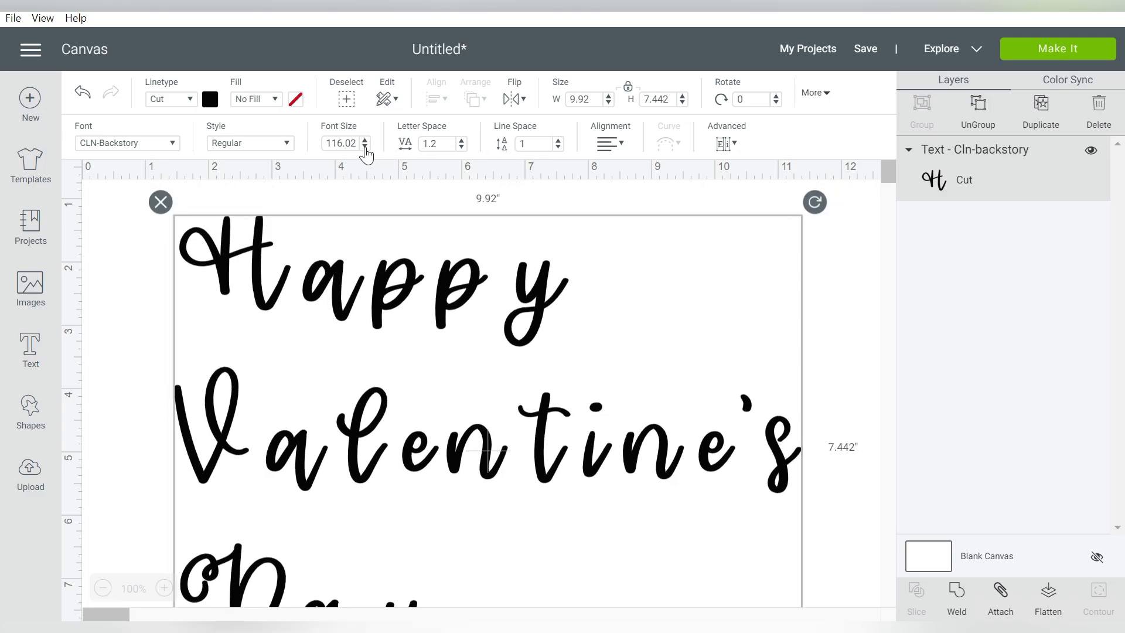
pyautogui.click(364, 148)
pyautogui.click(364, 147)
pyautogui.click(365, 147)
pyautogui.click(365, 148)
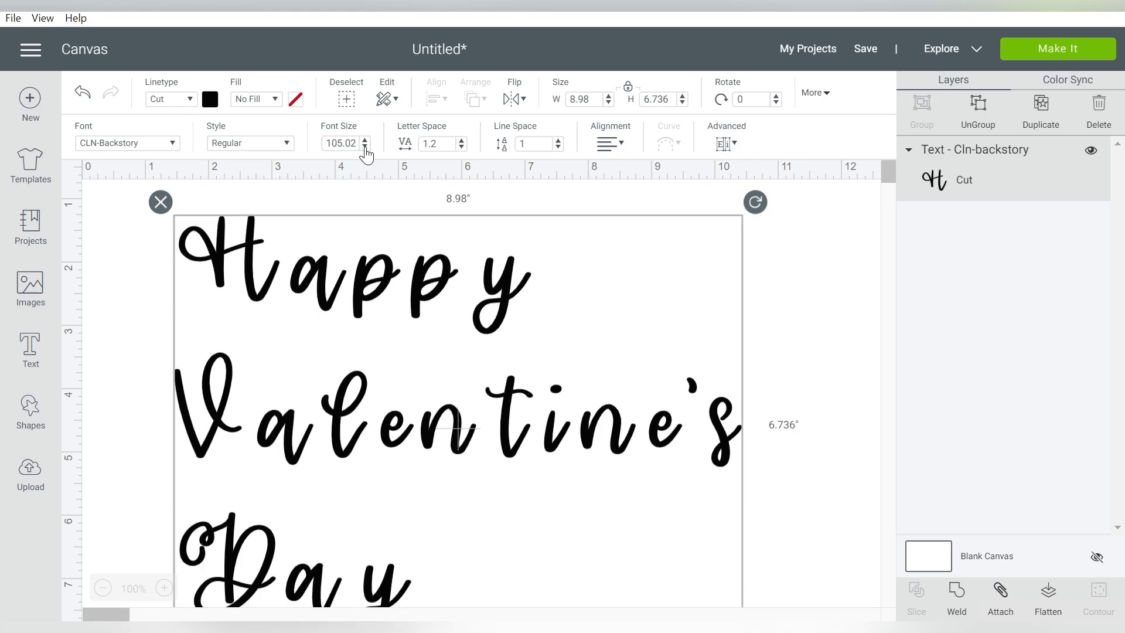
pyautogui.click(364, 148)
pyautogui.click(365, 148)
pyautogui.click(364, 148)
pyautogui.click(365, 148)
pyautogui.click(364, 148)
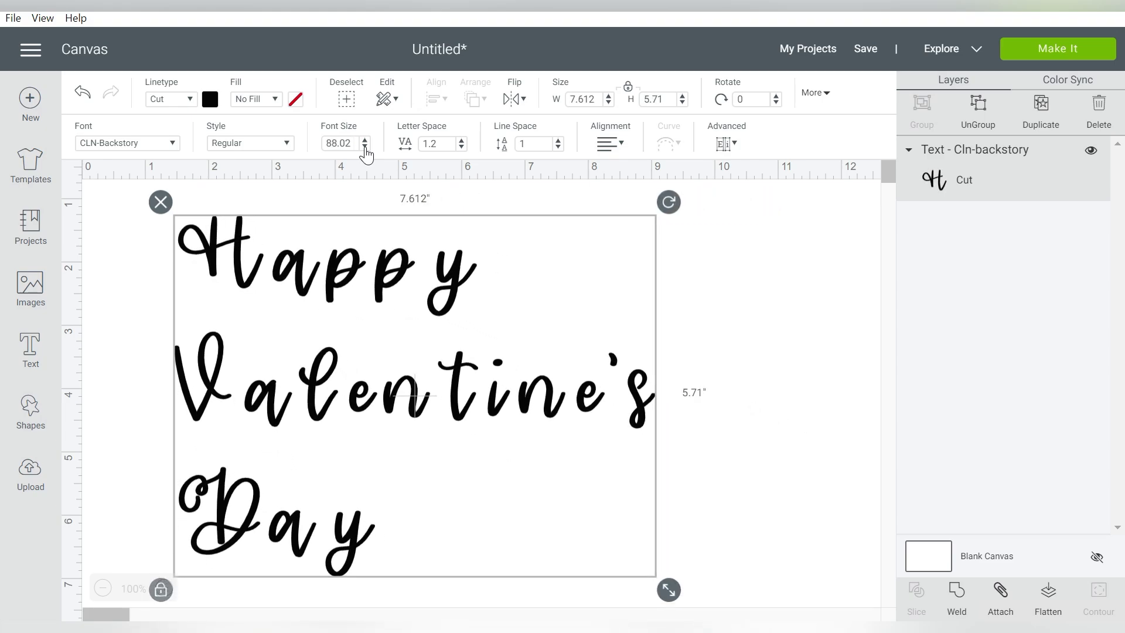
pyautogui.click(365, 147)
pyautogui.moveTo(362, 286); pyautogui.dragTo(425, 267)
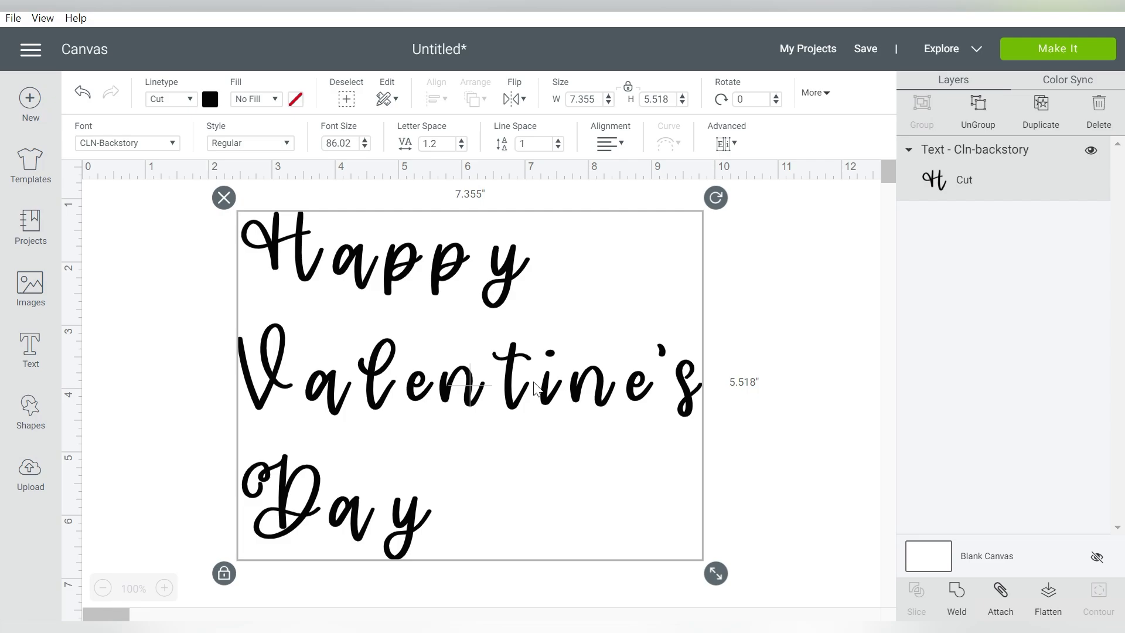
# Ungroup the script text into single letters and connect the letters of "Happy".
pyautogui.click(978, 119)
pyautogui.moveTo(592, 234); pyautogui.dragTo(363, 302)
pyautogui.moveTo(435, 262); pyautogui.dragTo(421, 262)
pyautogui.moveTo(610, 227); pyautogui.dragTo(393, 267)
pyautogui.moveTo(557, 262); pyautogui.dragTo(443, 264)
pyautogui.click(510, 261)
pyautogui.click(450, 267)
# Move the letters of "Valentine's" together until their script strokes connect, and place the apostrophe before the final "s".
pyautogui.moveTo(744, 331); pyautogui.dragTo(683, 423)
pyautogui.moveTo(693, 404); pyautogui.dragTo(669, 415)
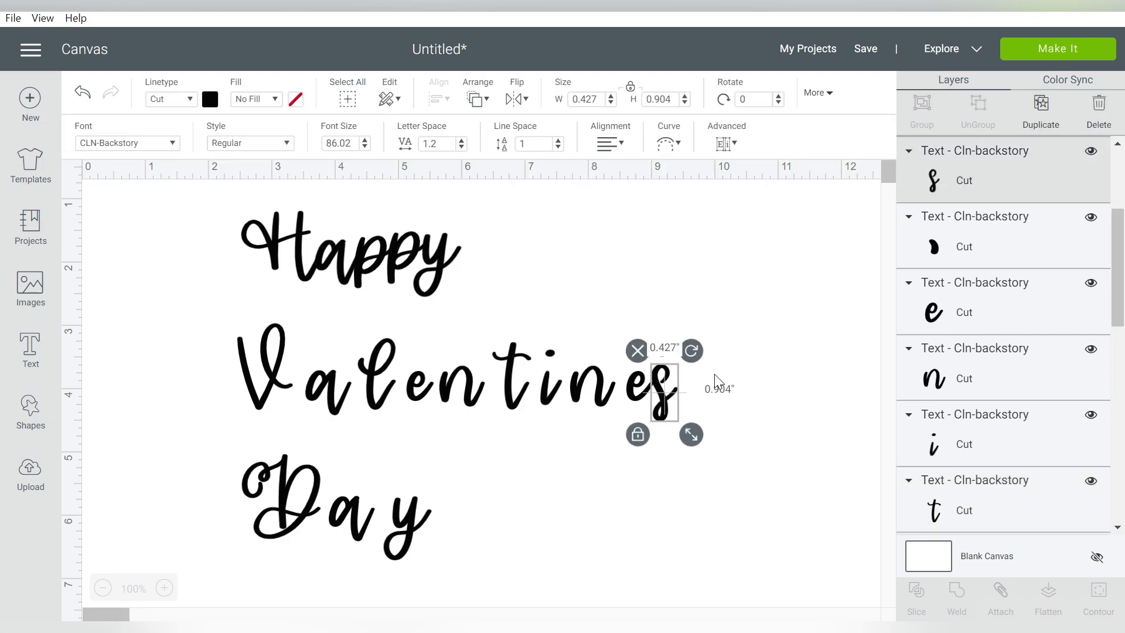
pyautogui.moveTo(715, 374); pyautogui.dragTo(623, 398)
pyautogui.moveTo(706, 382)
pyautogui.mouseDown()
pyautogui.moveTo(530, 404)
pyautogui.moveTo(534, 396)
pyautogui.moveTo(487, 389)
pyautogui.mouseUp()
pyautogui.moveTo(528, 392); pyautogui.dragTo(498, 393)
pyautogui.moveTo(660, 396); pyautogui.dragTo(410, 390)
pyautogui.moveTo(469, 389); pyautogui.dragTo(452, 386)
pyautogui.moveTo(659, 384); pyautogui.dragTo(337, 392)
pyautogui.moveTo(660, 384); pyautogui.dragTo(311, 391)
pyautogui.moveTo(410, 389); pyautogui.dragTo(375, 387)
pyautogui.click(696, 388)
pyautogui.moveTo(661, 351); pyautogui.dragTo(532, 351)
# Move the letters of "Day" together so their script strokes connect.
pyautogui.moveTo(479, 478); pyautogui.dragTo(347, 531)
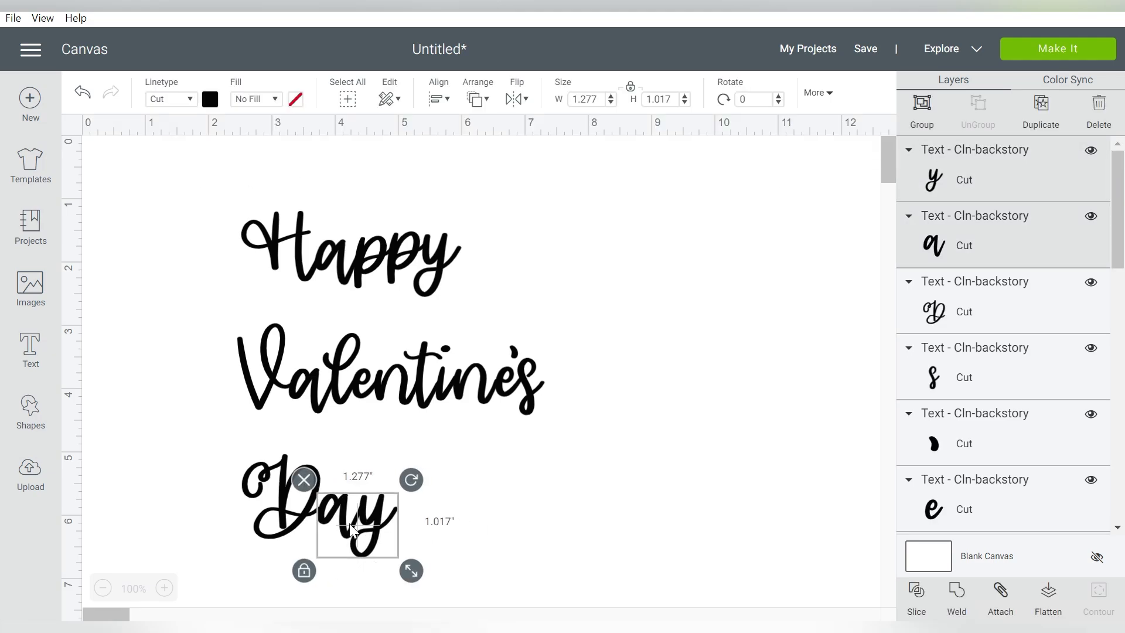
pyautogui.moveTo(228, 442); pyautogui.dragTo(419, 577)
pyautogui.click(544, 209)
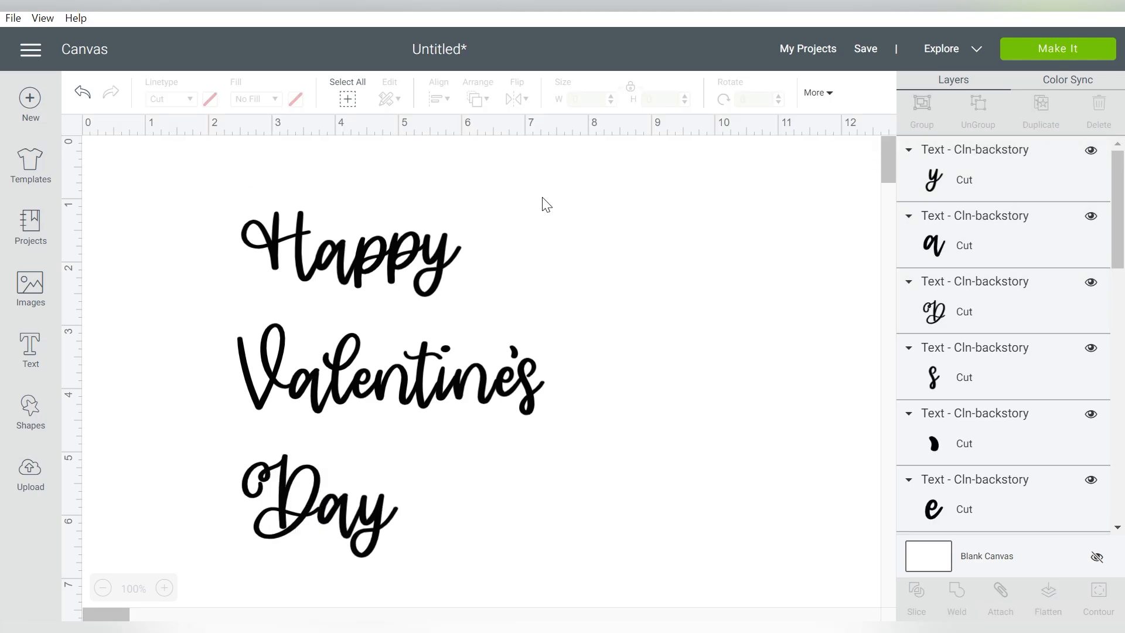
# Weld the letters of "Happy", "Valentine's" and "Day" into one single shape per word.
pyautogui.moveTo(531, 197); pyautogui.dragTo(253, 293)
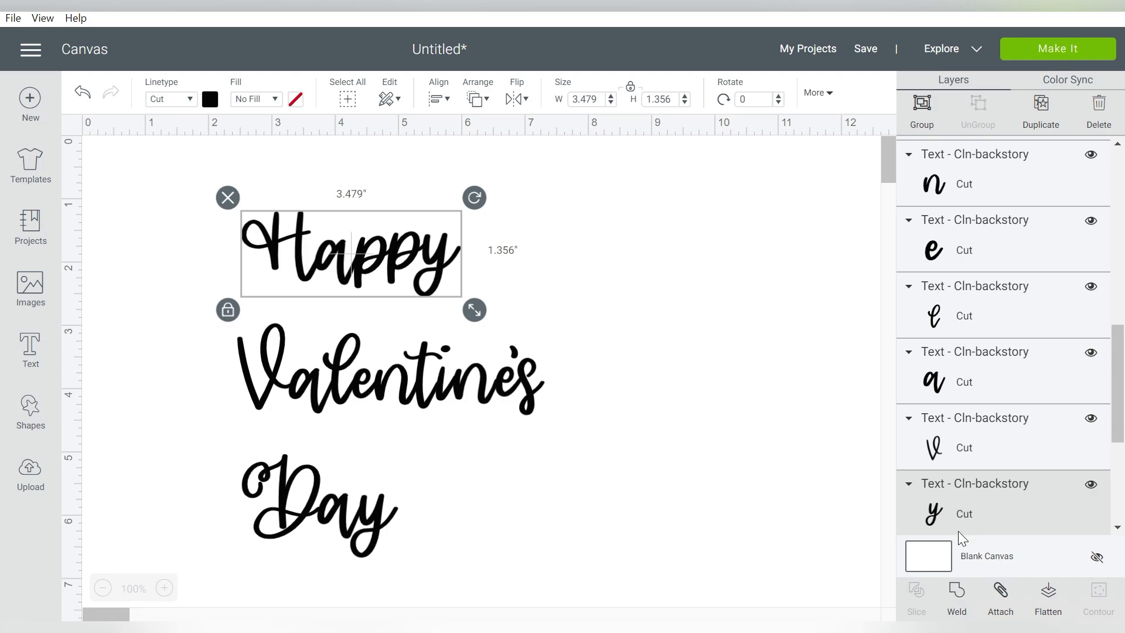
pyautogui.click(956, 592)
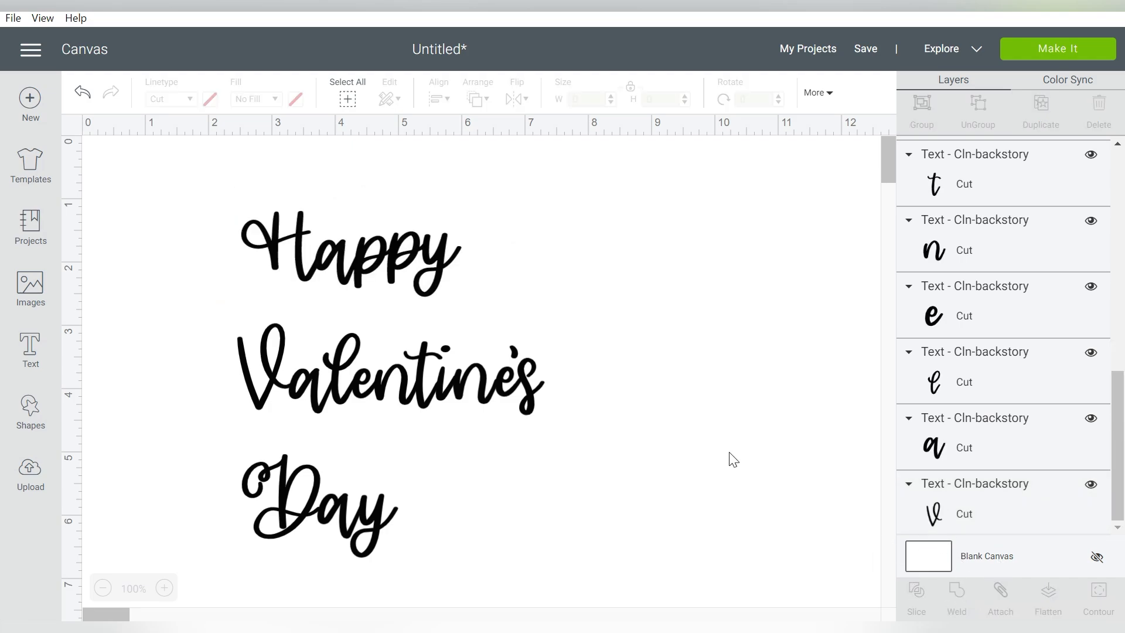
pyautogui.moveTo(386, 359); pyautogui.dragTo(241, 424)
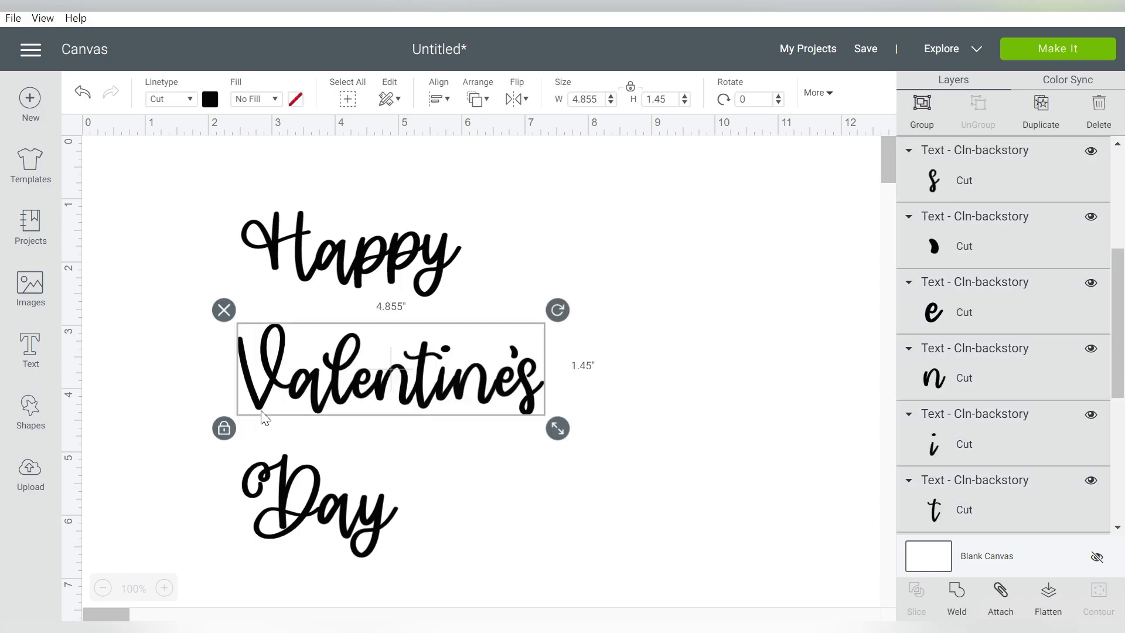
pyautogui.click(958, 580)
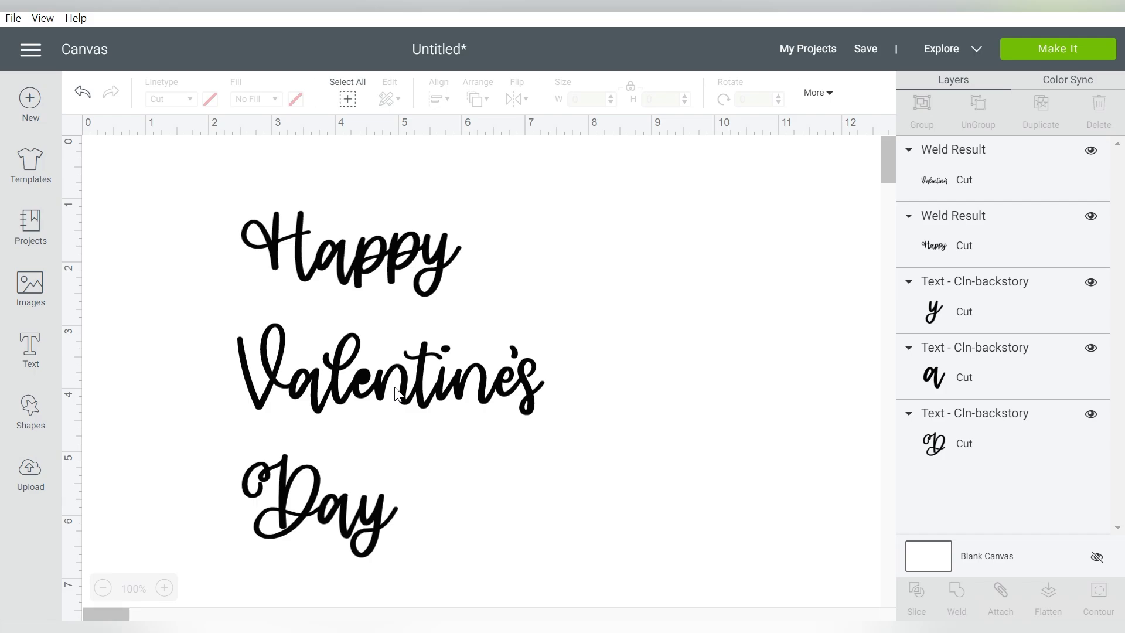
pyautogui.moveTo(454, 477); pyautogui.dragTo(295, 518)
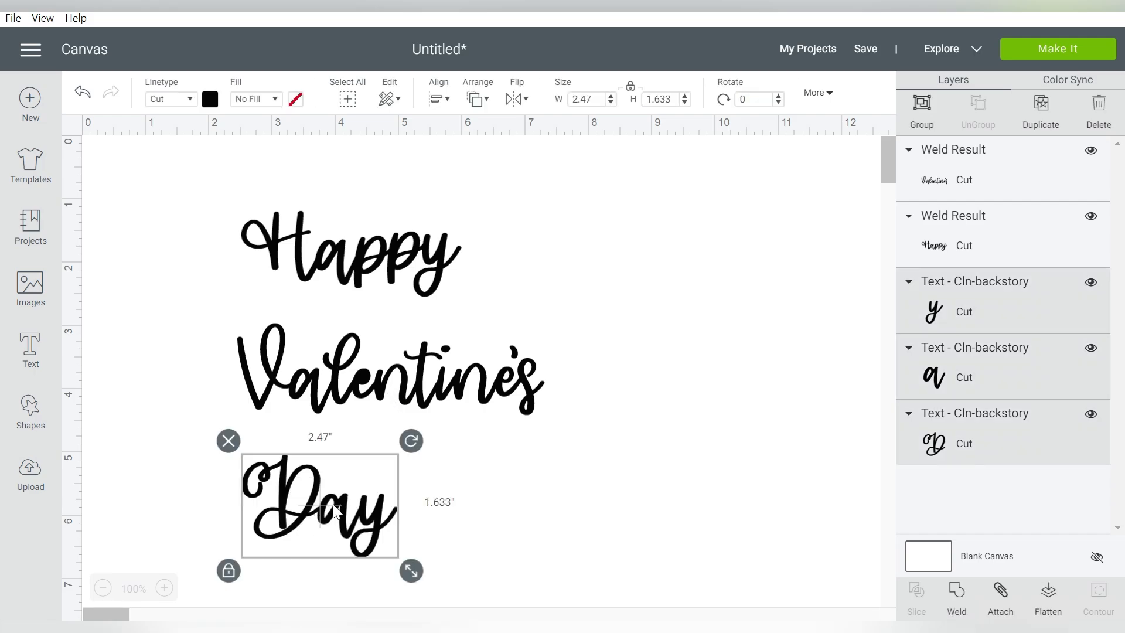
pyautogui.click(956, 592)
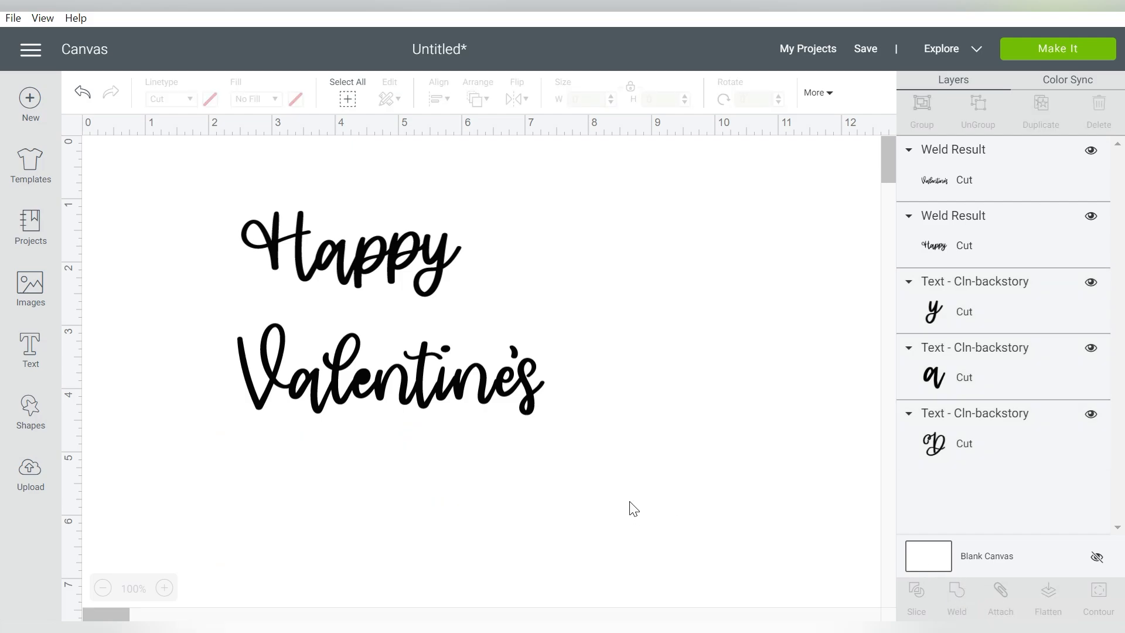
# Move "Valentine's" up close beneath "Happy", and place "Day" directly beneath "Valentine's" to form a compact stack.
pyautogui.click(413, 375)
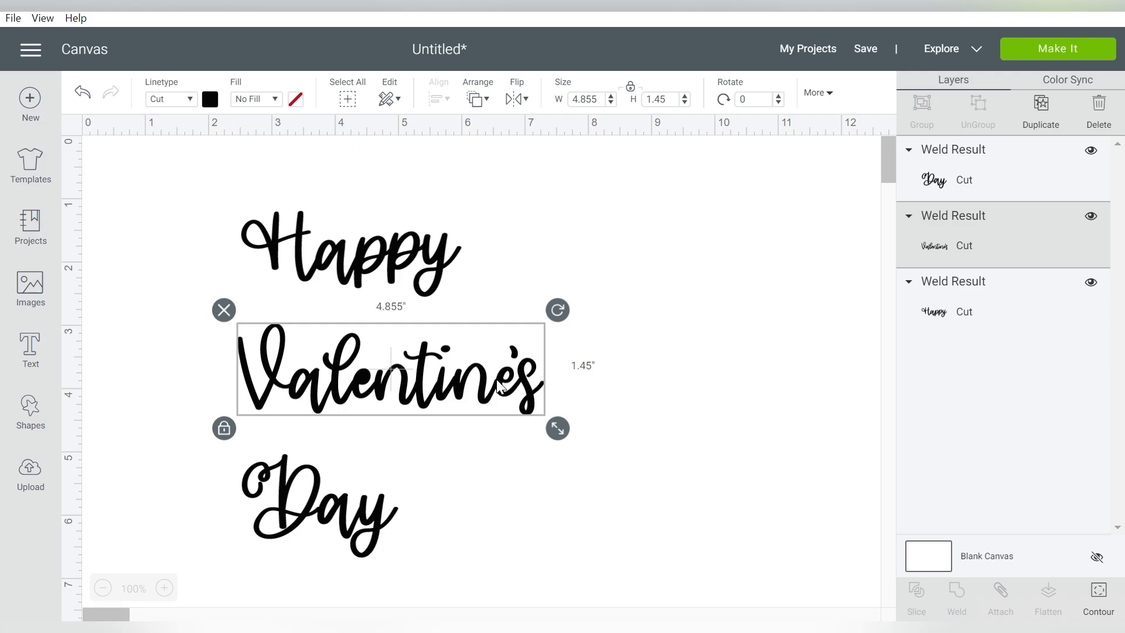
pyautogui.moveTo(420, 381); pyautogui.dragTo(369, 338)
pyautogui.click(358, 478)
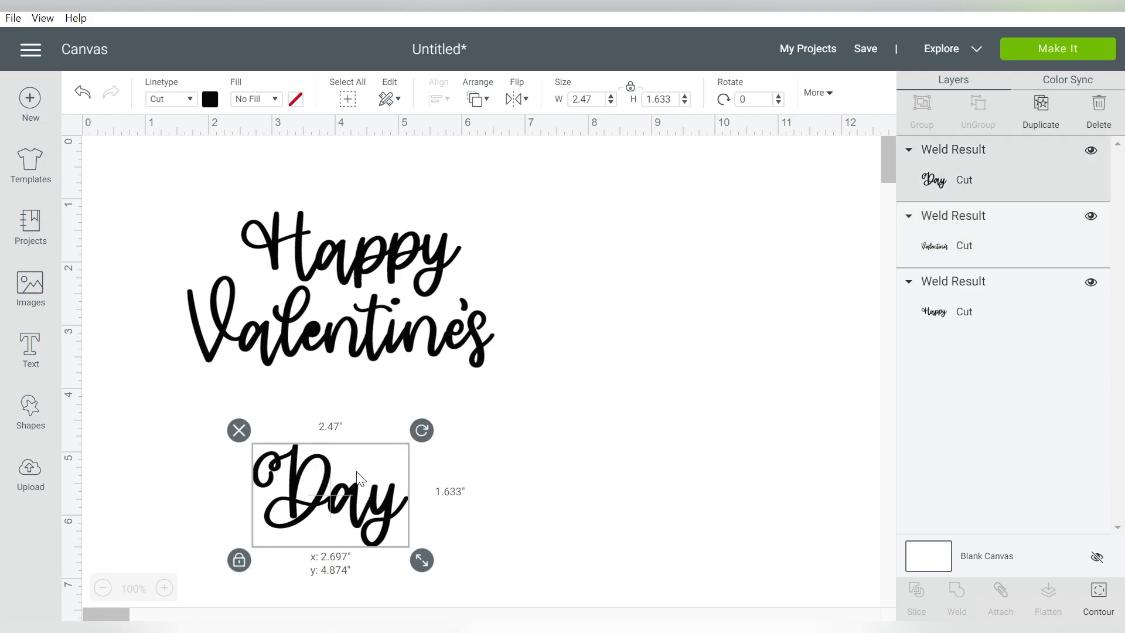
pyautogui.moveTo(357, 477); pyautogui.dragTo(370, 393)
# Center the three welded words horizontally on each other, group them, and move the group to the canvas's right side.
pyautogui.moveTo(546, 213); pyautogui.dragTo(282, 464)
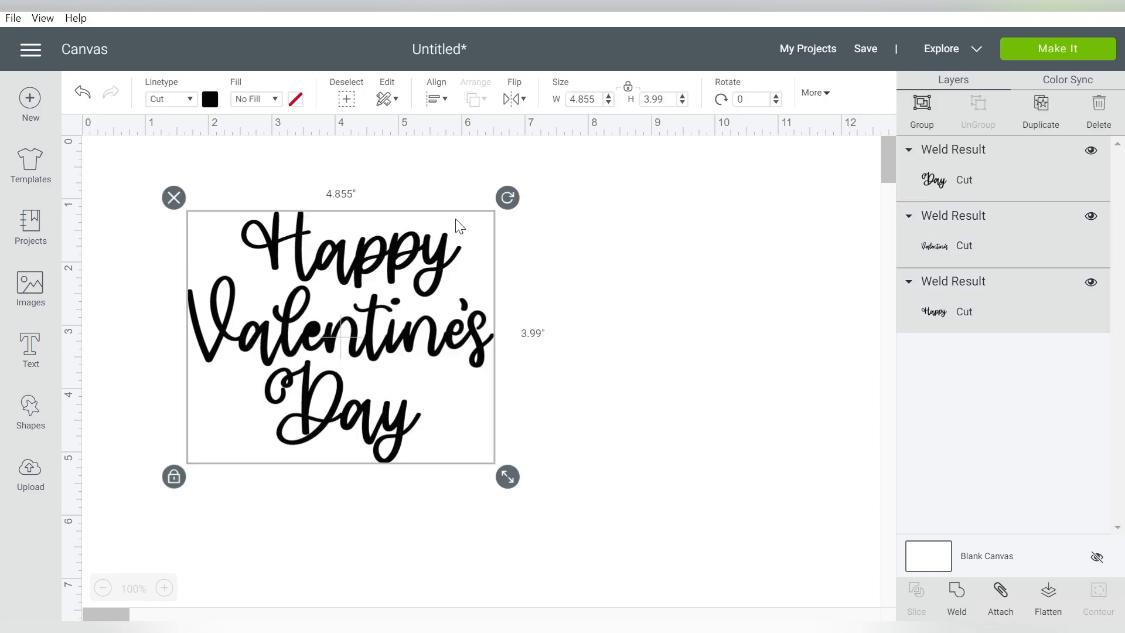
pyautogui.click(436, 100)
pyautogui.click(512, 175)
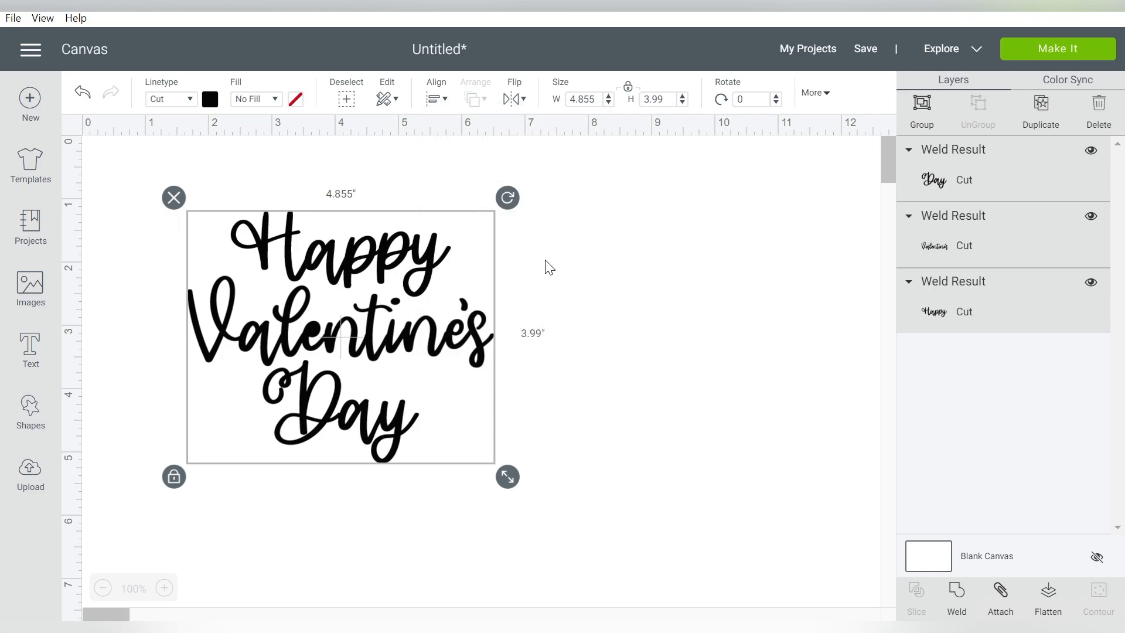
pyautogui.click(921, 108)
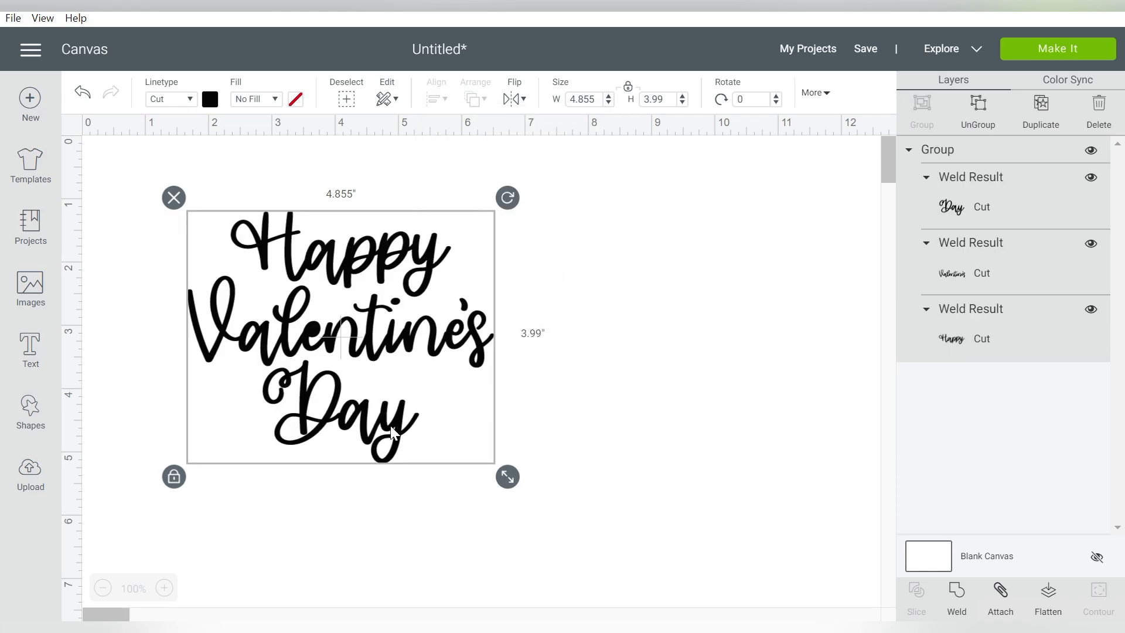
pyautogui.moveTo(392, 434); pyautogui.dragTo(793, 388)
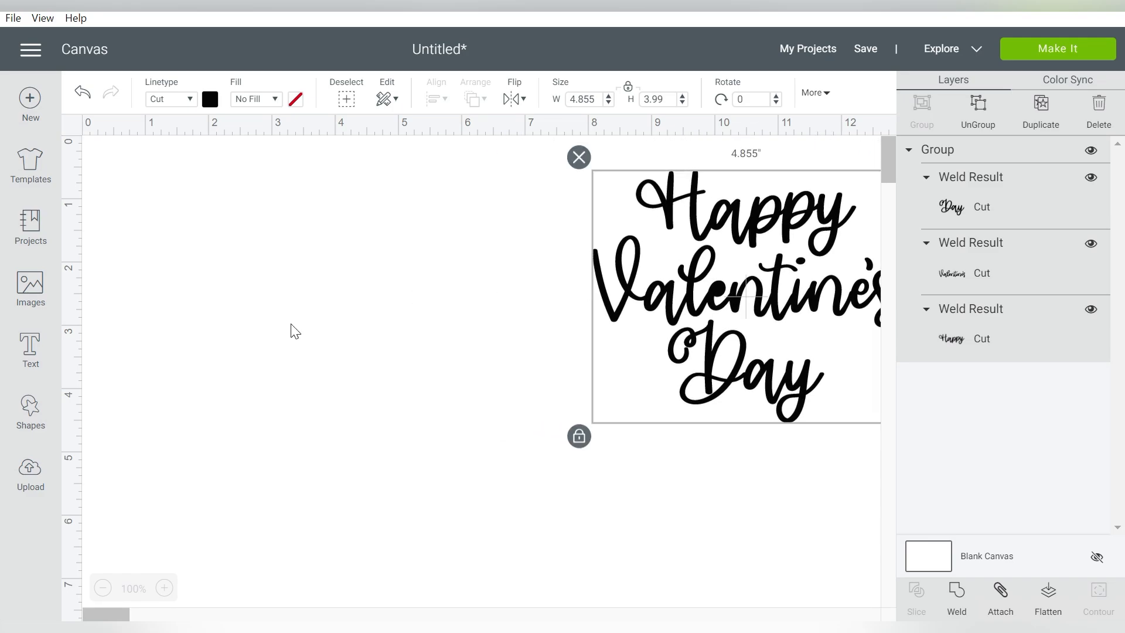
# Add a three-line text reading "Happy / Valentine's / Day" in CLN-Backstory and place it beside the grouped design.
pyautogui.click(31, 349)
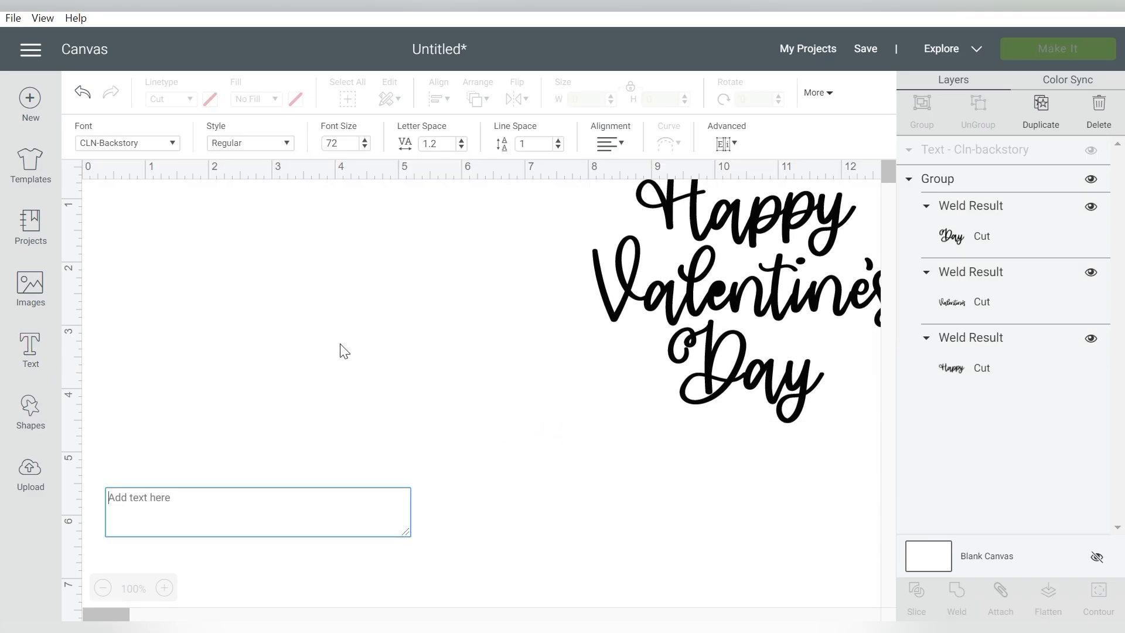
pyautogui.write('Hello')
pyautogui.press('BackSpace')
pyautogui.press('BackSpace')
pyautogui.press('BackSpace')
pyautogui.press('BackSpace')
pyautogui.write('a')
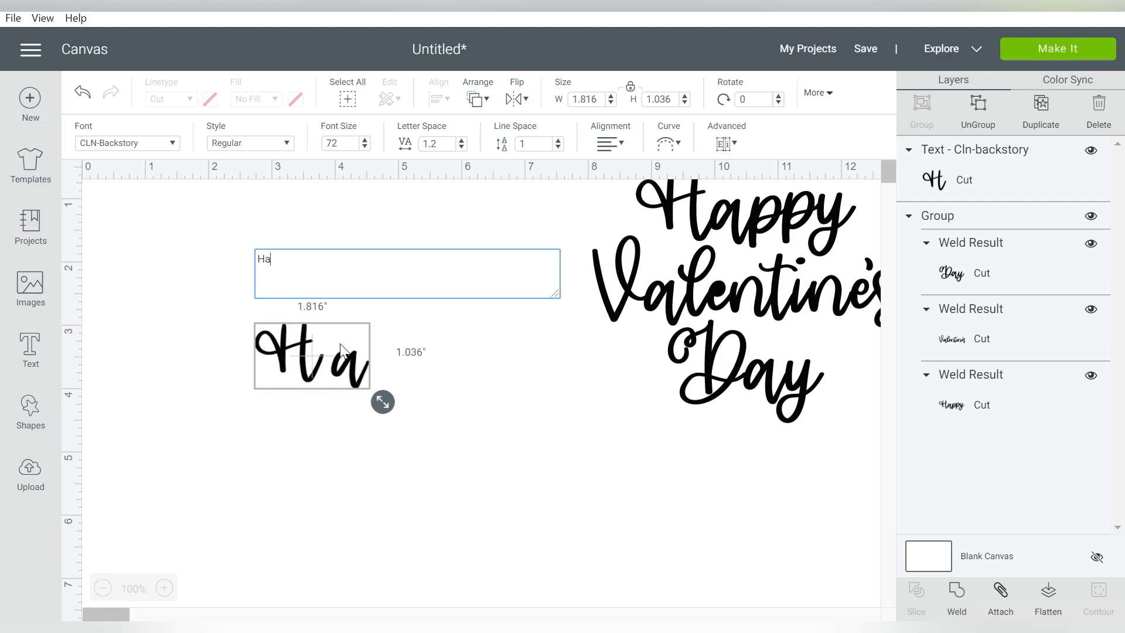
pyautogui.write('ppy')
pyautogui.press('Return')
pyautogui.write("Valentine's")
pyautogui.press('Return')
pyautogui.write('D')
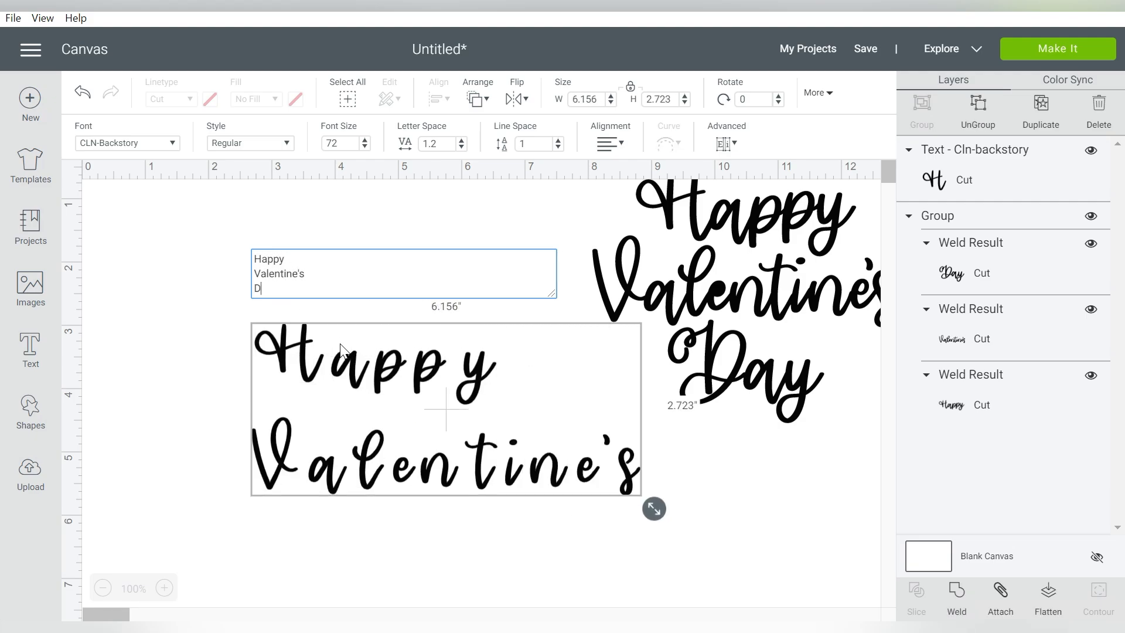
pyautogui.write('ay')
pyautogui.click(147, 304)
pyautogui.moveTo(281, 344); pyautogui.dragTo(200, 244)
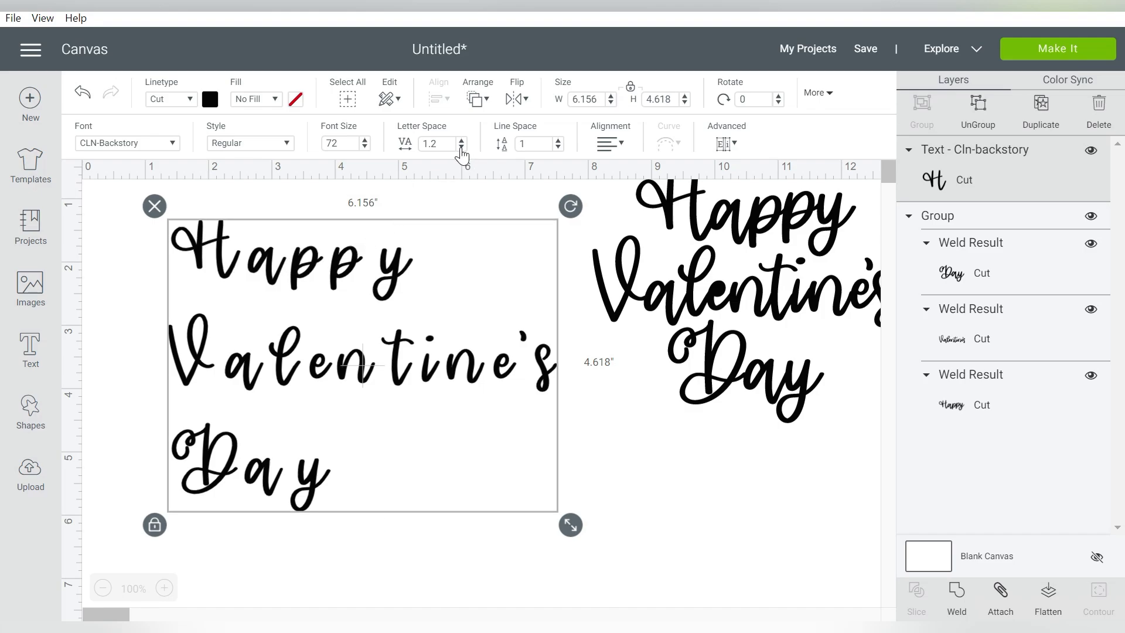
# Reduce the new text's letter space in small decrements past -0.1 to close the gaps between letters.
pyautogui.click(461, 147)
pyautogui.click(461, 147)
pyautogui.click(461, 147)
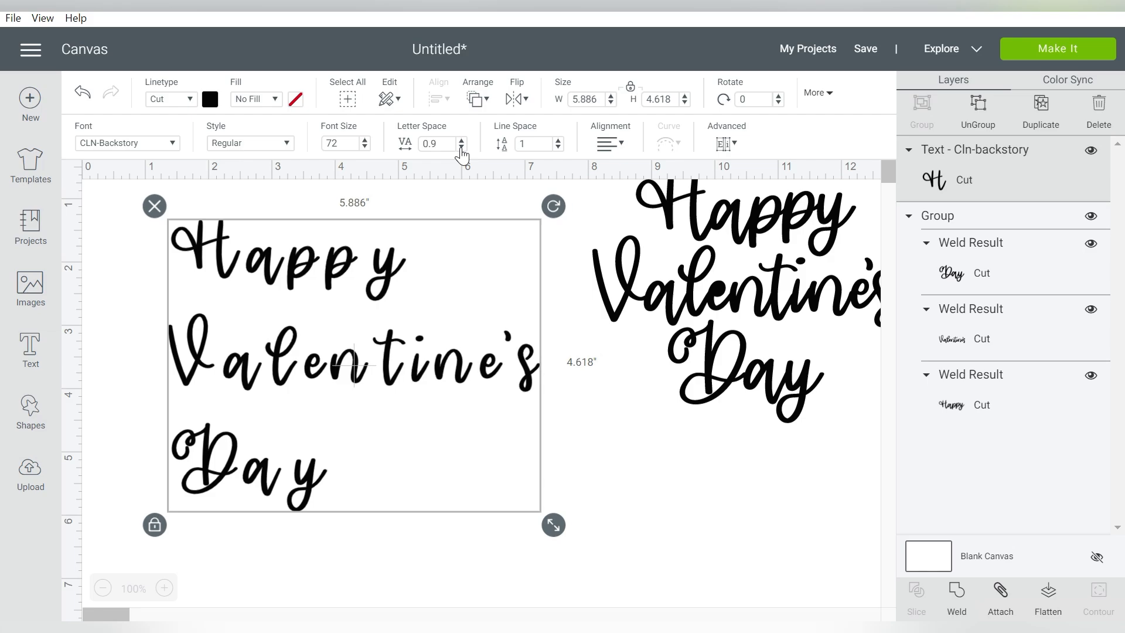
pyautogui.click(461, 147)
pyautogui.click(461, 147)
pyautogui.click(461, 147)
pyautogui.click(461, 147)
pyautogui.click(461, 147)
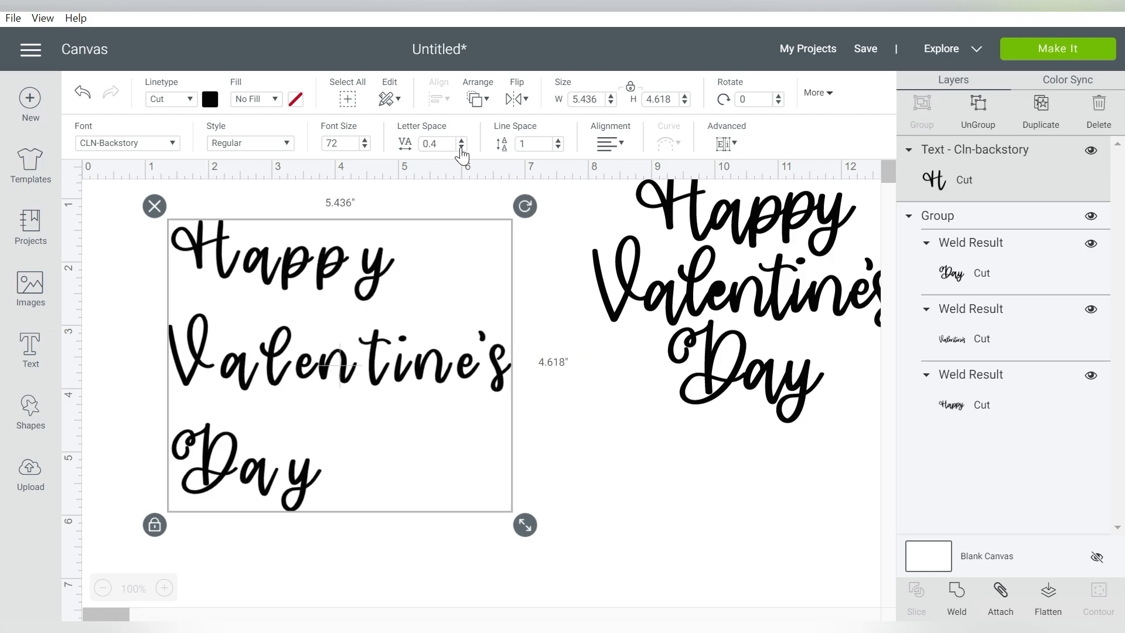
pyautogui.click(461, 147)
pyautogui.click(461, 147)
pyautogui.click(461, 147)
pyautogui.click(461, 147)
pyautogui.click(461, 147)
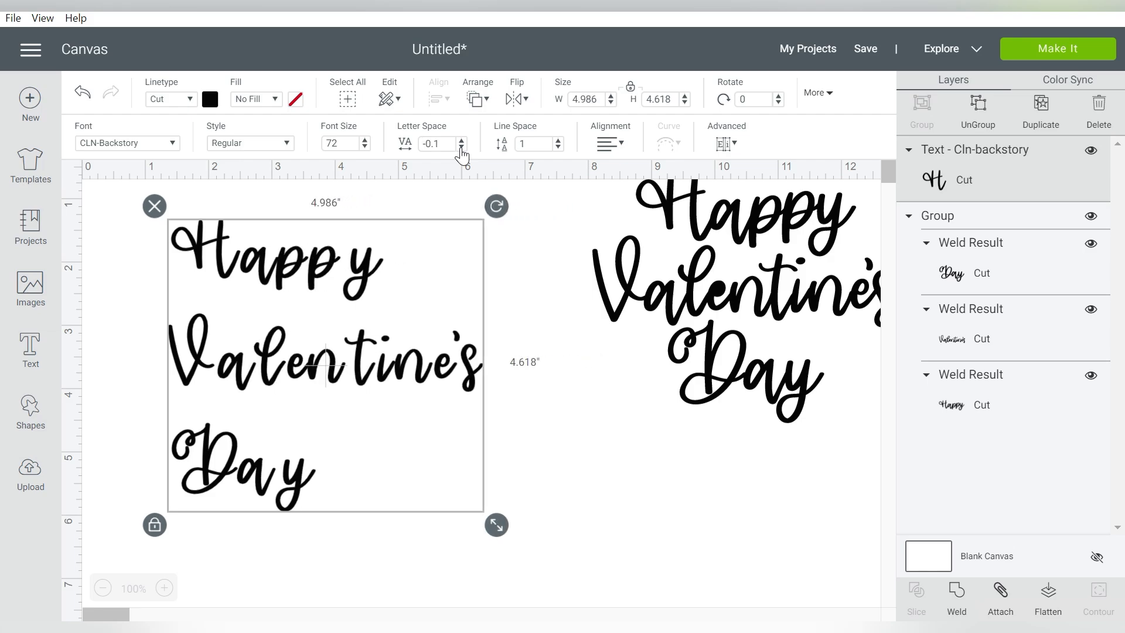
pyautogui.click(461, 147)
pyautogui.click(461, 147)
pyautogui.click(461, 148)
pyautogui.click(461, 147)
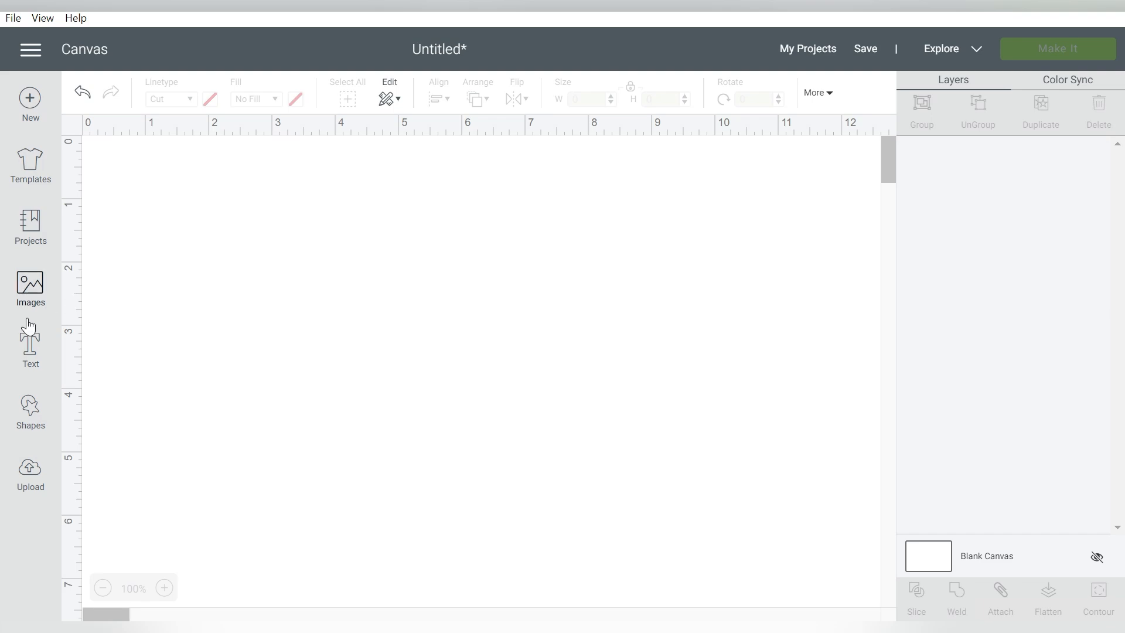
pyautogui.click(41, 339)
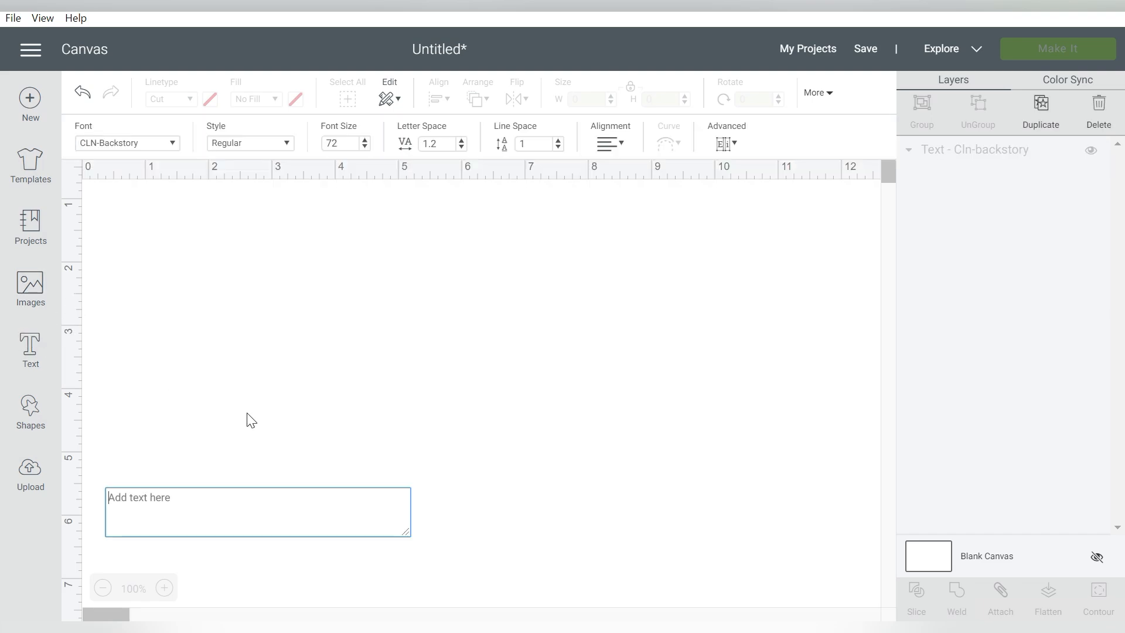
pyautogui.click(328, 370)
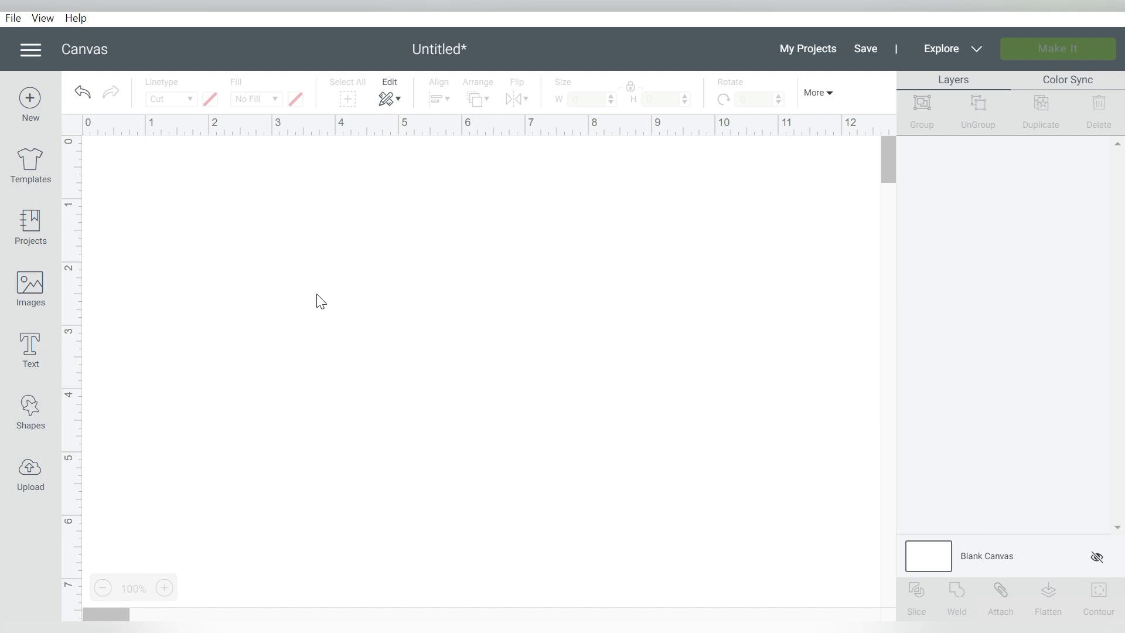
# Open the Windows Character Map by searching for "charac" and place its window over the middle of the canvas.
pyautogui.press('super')
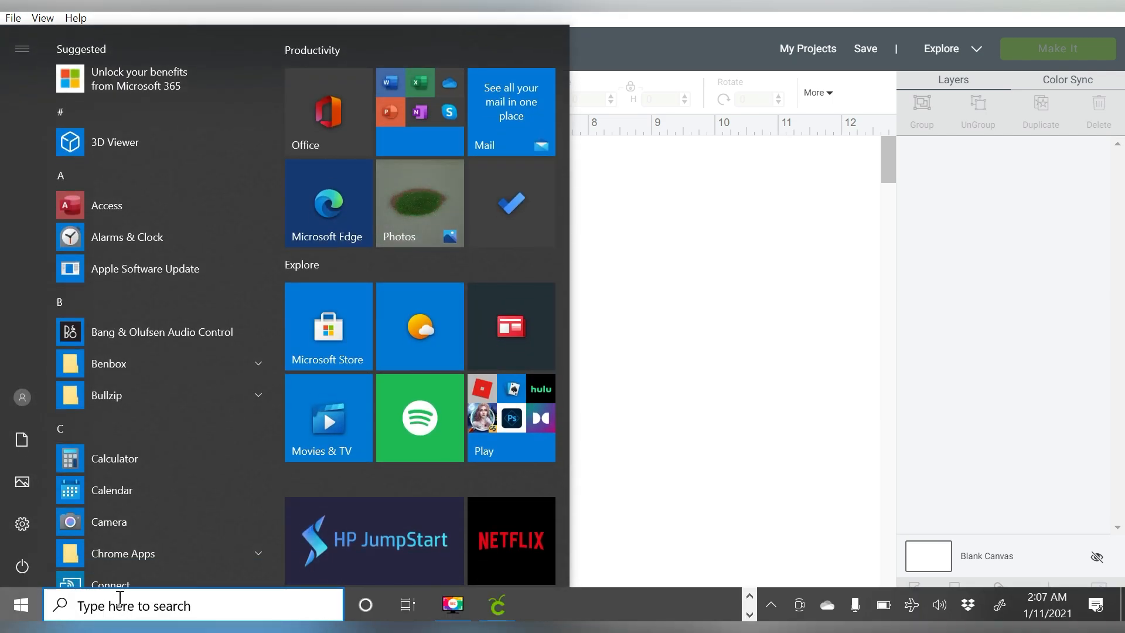
pyautogui.write('charac')
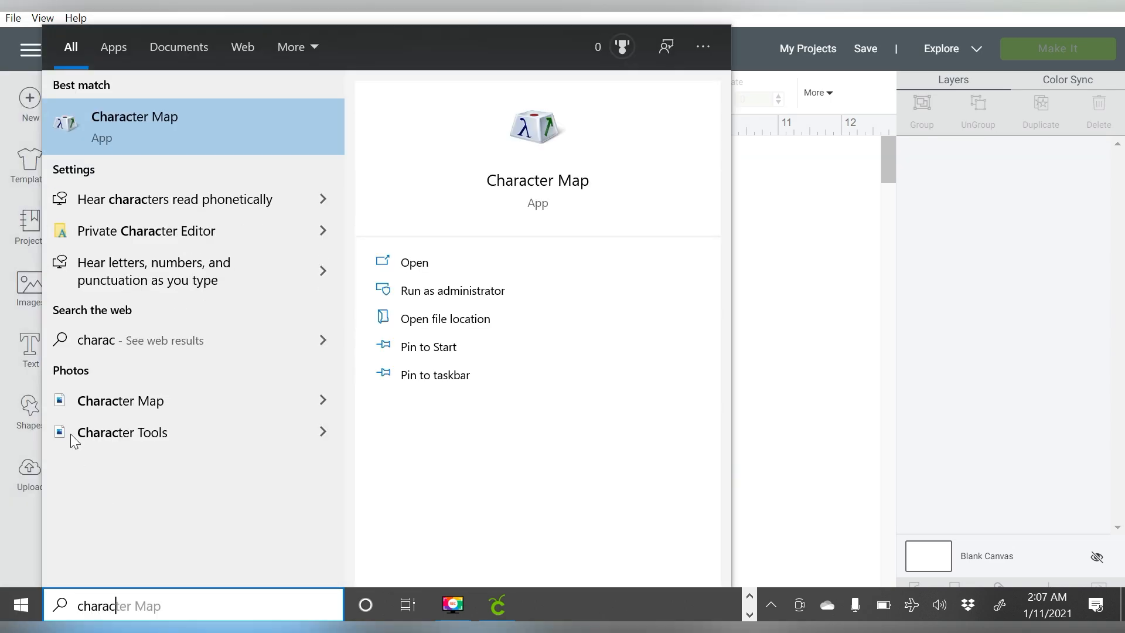
pyautogui.press('Return')
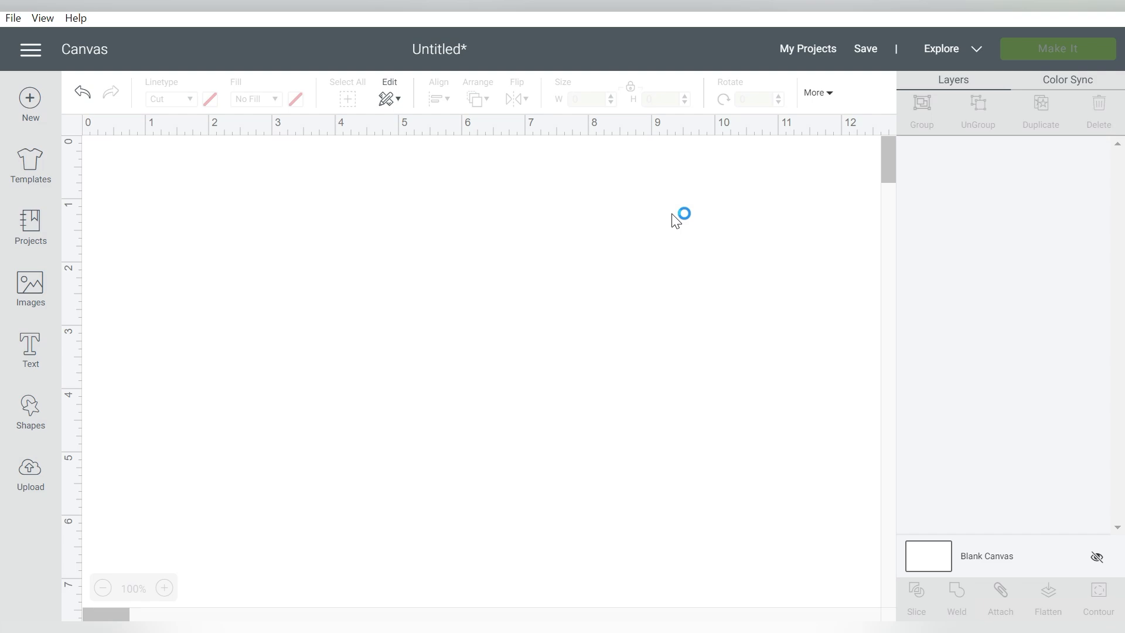
pyautogui.moveTo(248, 59); pyautogui.dragTo(504, 97)
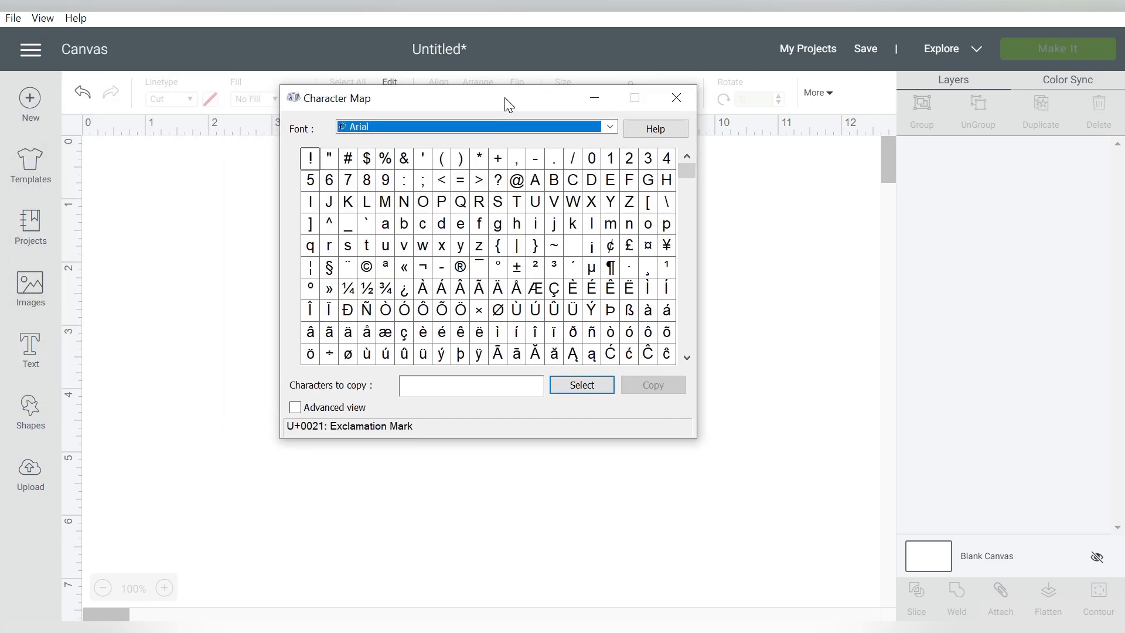
# Set the Character Map font to The Glisten Script Bold.
pyautogui.click(609, 125)
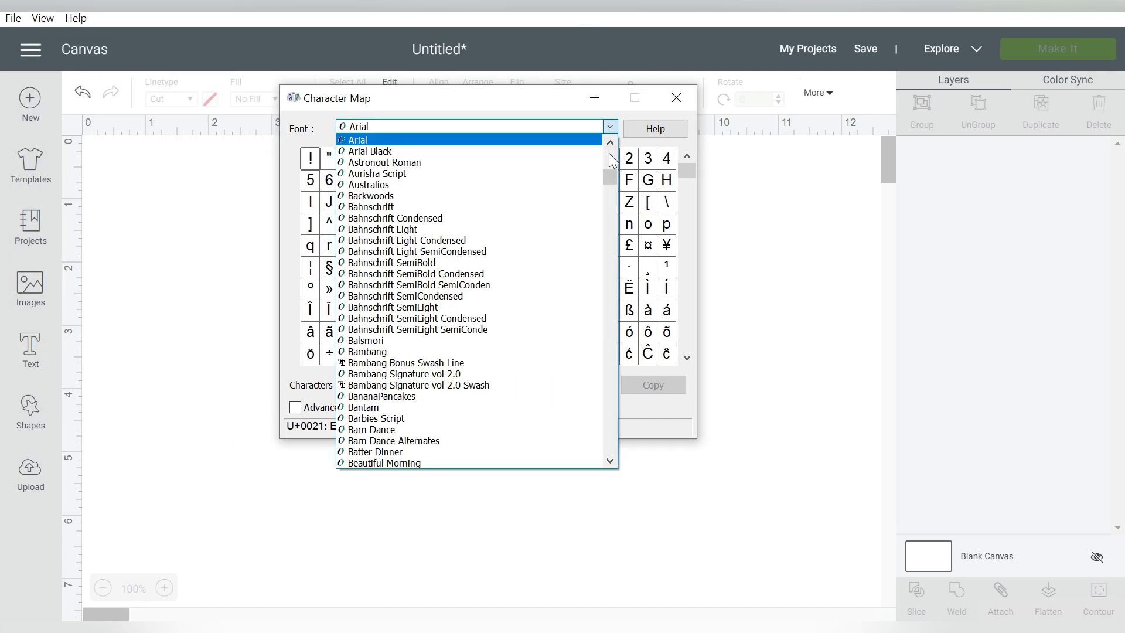
pyautogui.moveTo(609, 179); pyautogui.dragTo(606, 422)
pyautogui.click(441, 261)
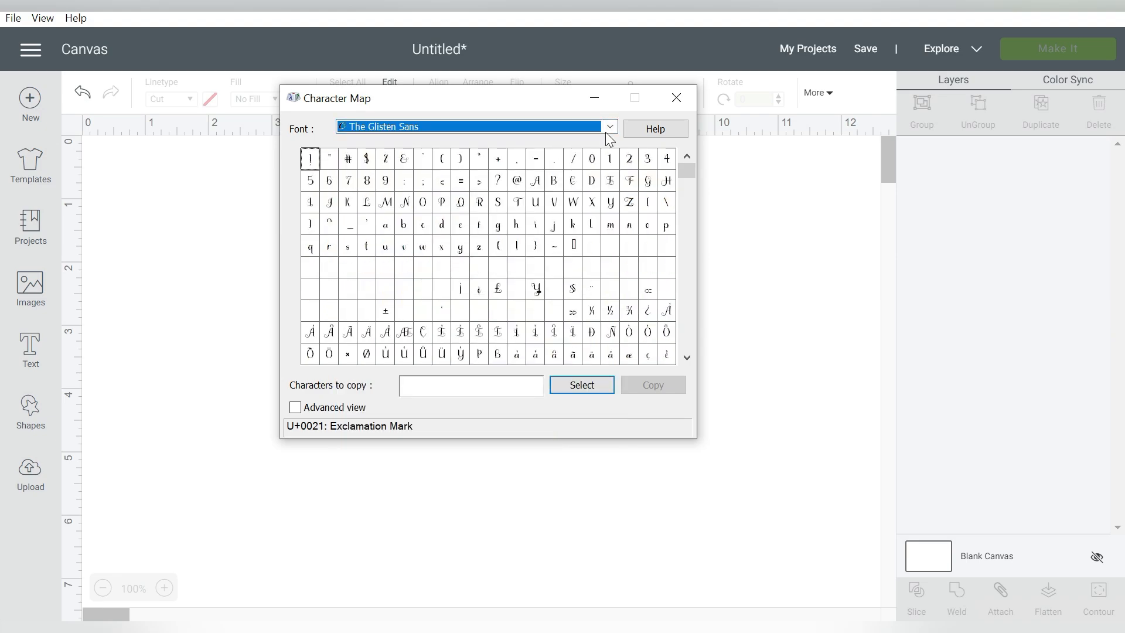
pyautogui.click(605, 129)
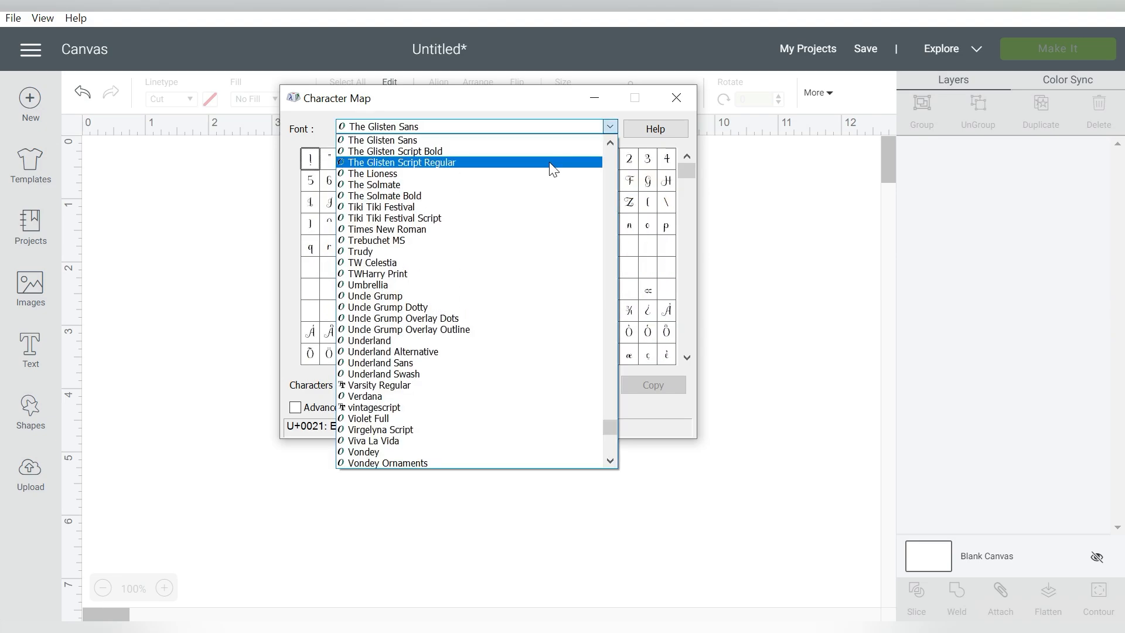
pyautogui.click(551, 163)
pyautogui.click(548, 127)
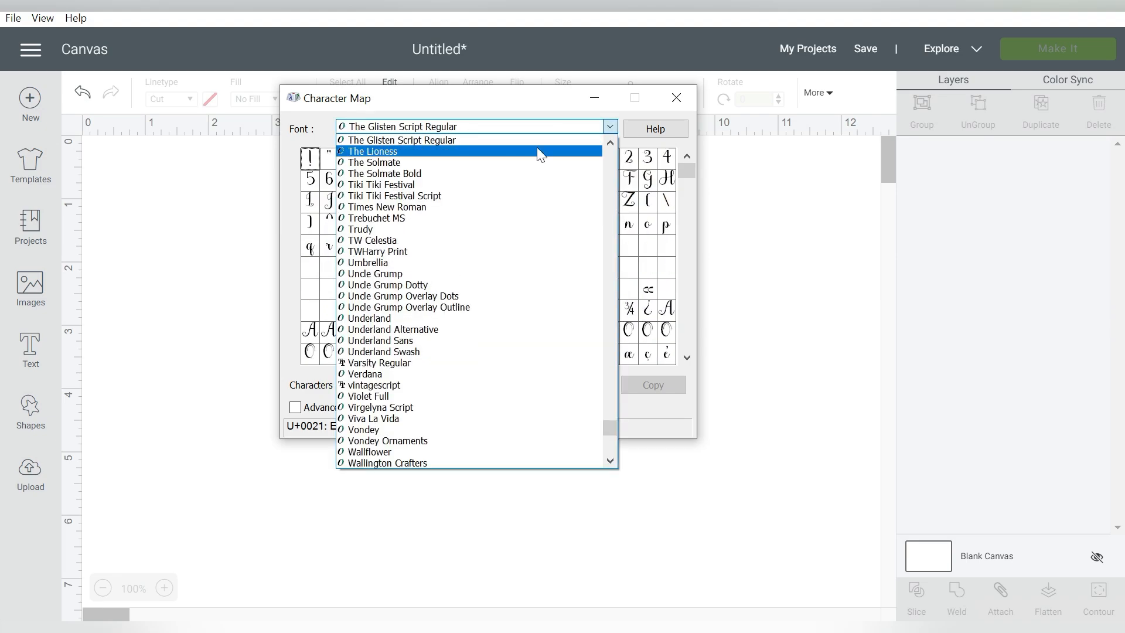
pyautogui.scroll(1, 536, 144)
pyautogui.click(509, 162)
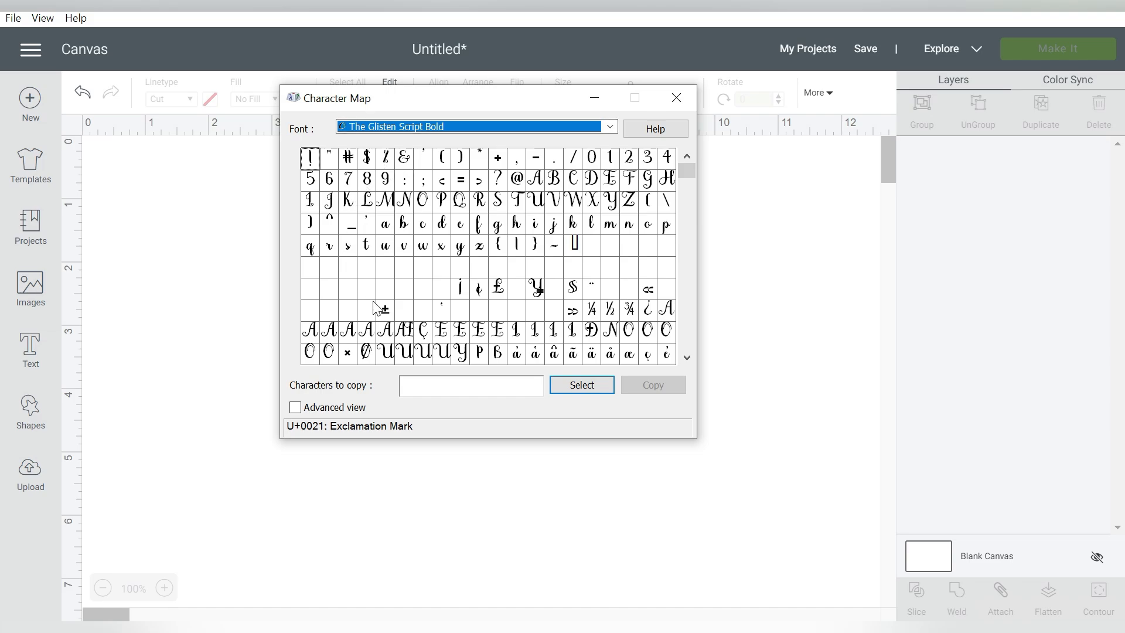
# Look through the font's further glyphs and turn on the advanced view in Character Map.
pyautogui.moveTo(687, 171); pyautogui.dragTo(683, 182)
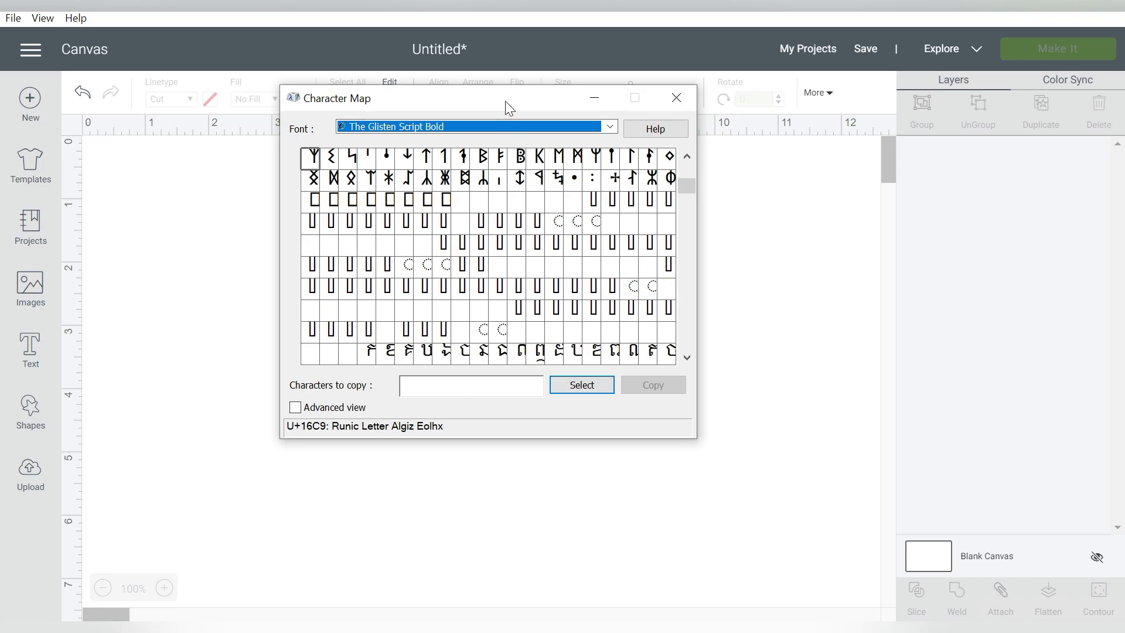
pyautogui.moveTo(505, 101); pyautogui.dragTo(497, 114)
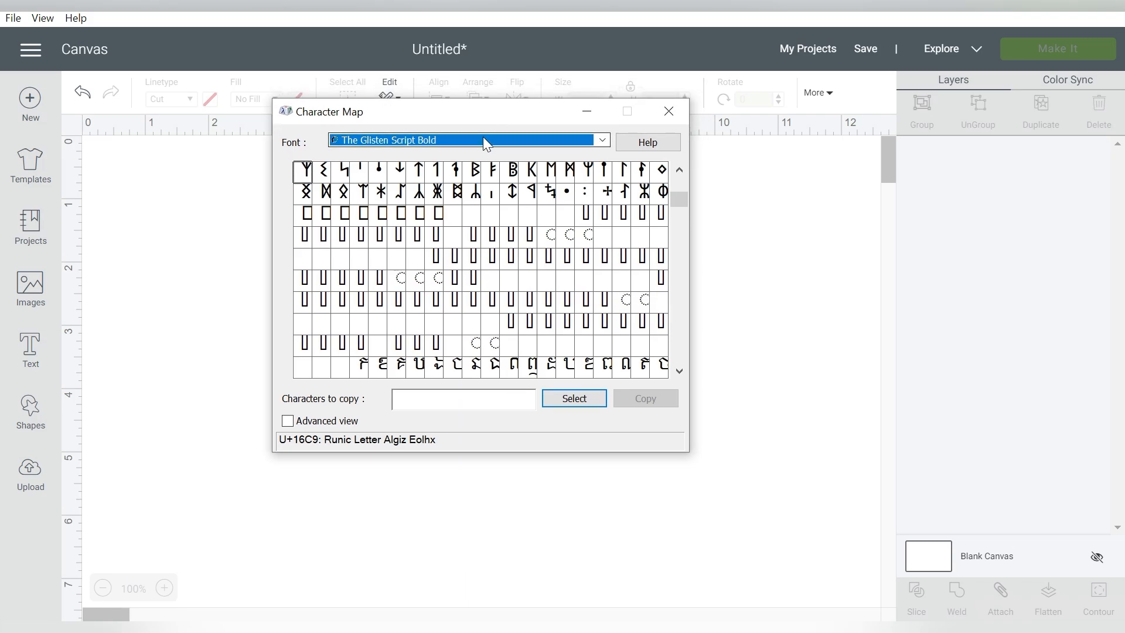
pyautogui.click(483, 136)
pyautogui.click(483, 136)
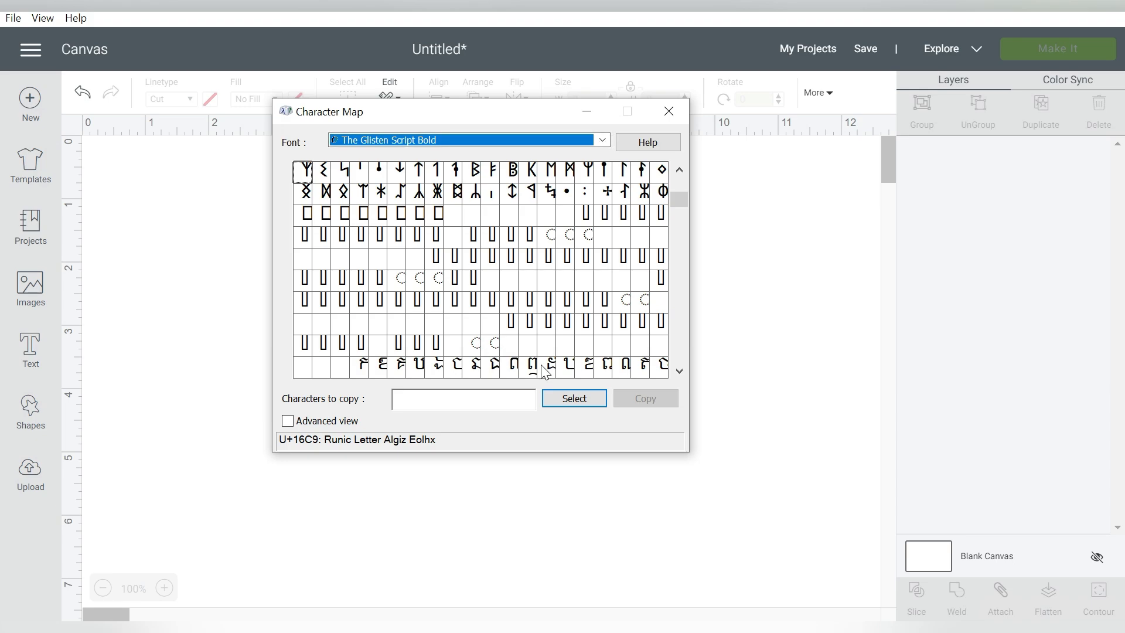
pyautogui.click(294, 422)
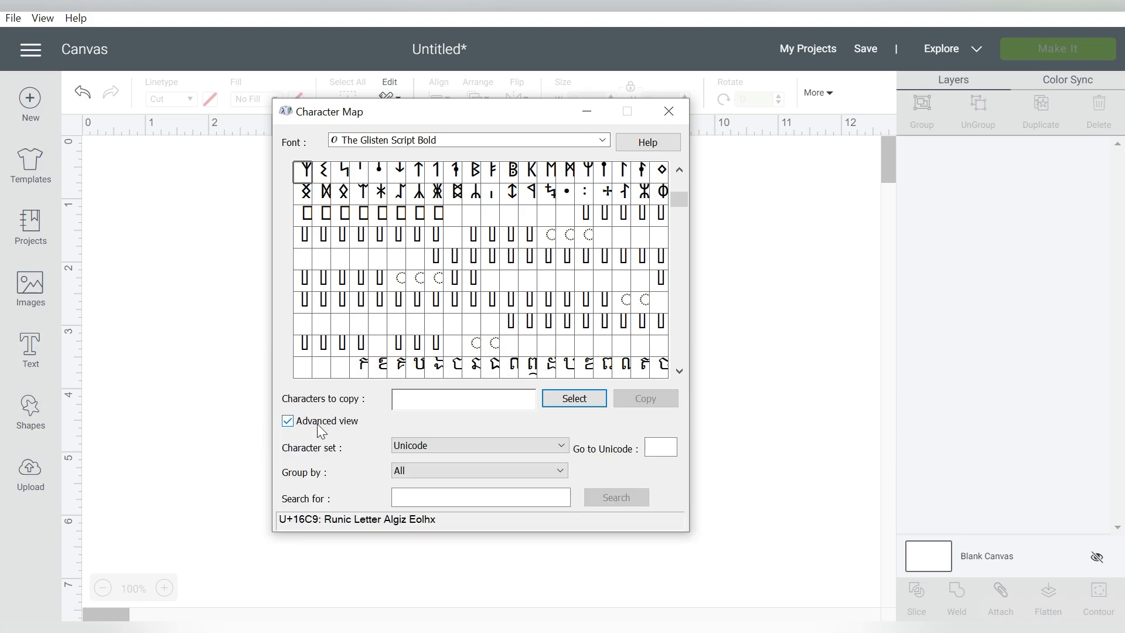
# Group the Character Map glyphs by Unicode Subrange and show only the Private Use Characters.
pyautogui.click(434, 445)
pyautogui.click(466, 467)
pyautogui.click(465, 470)
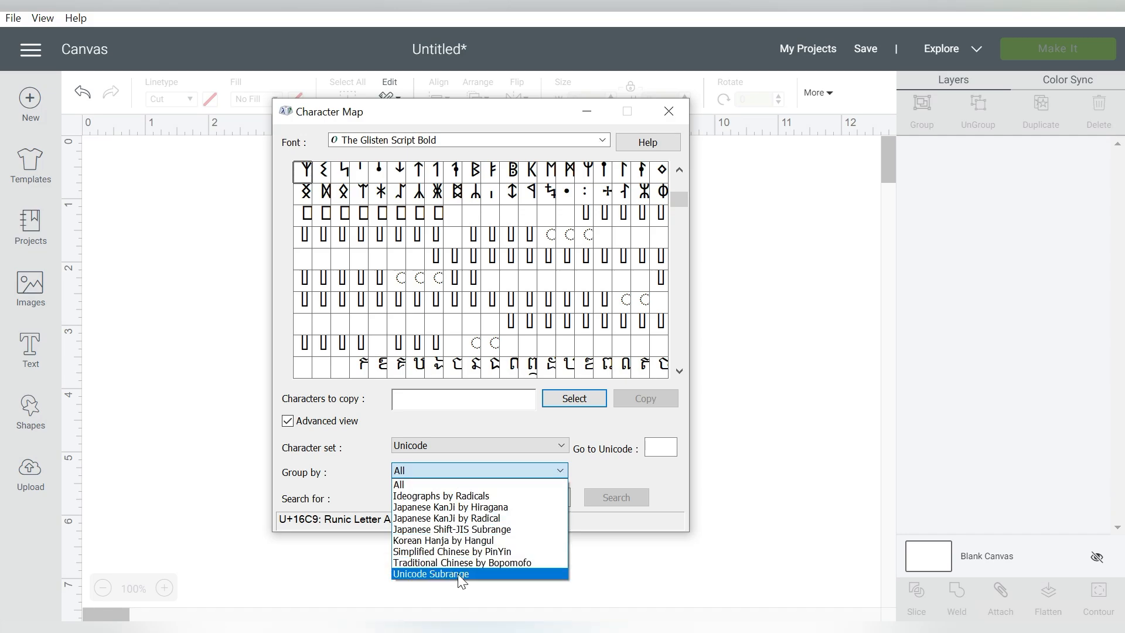
pyautogui.click(460, 574)
pyautogui.moveTo(859, 159); pyautogui.dragTo(856, 255)
pyautogui.click(813, 266)
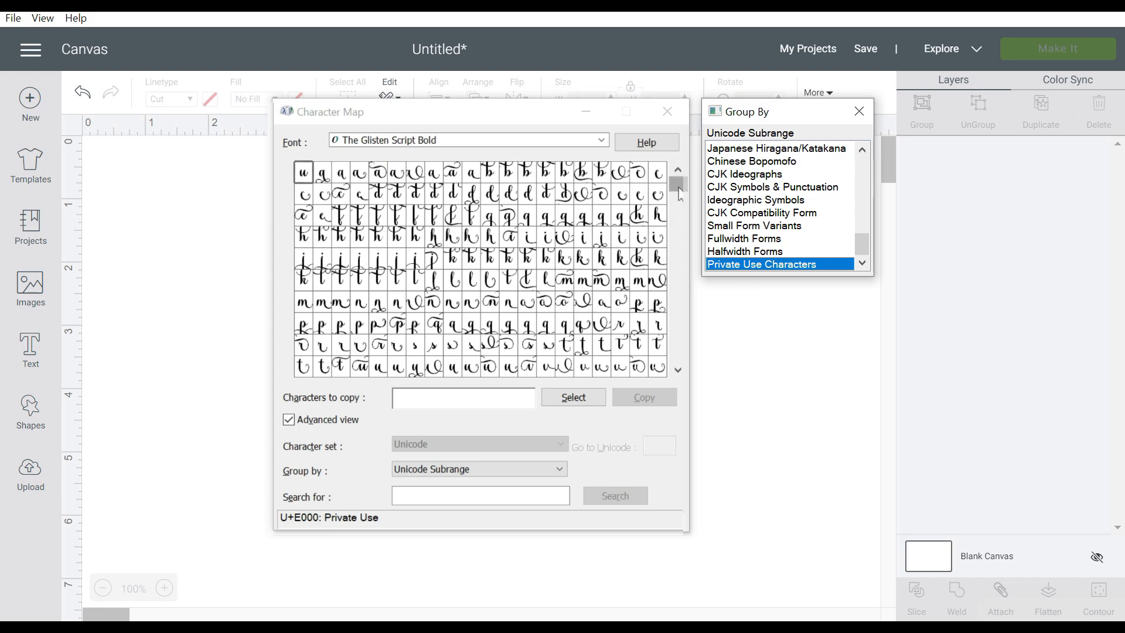
# Add the decorative capital H, a y with a curled tail and the swash capital V to the characters to copy.
pyautogui.moveTo(680, 191); pyautogui.dragTo(680, 193)
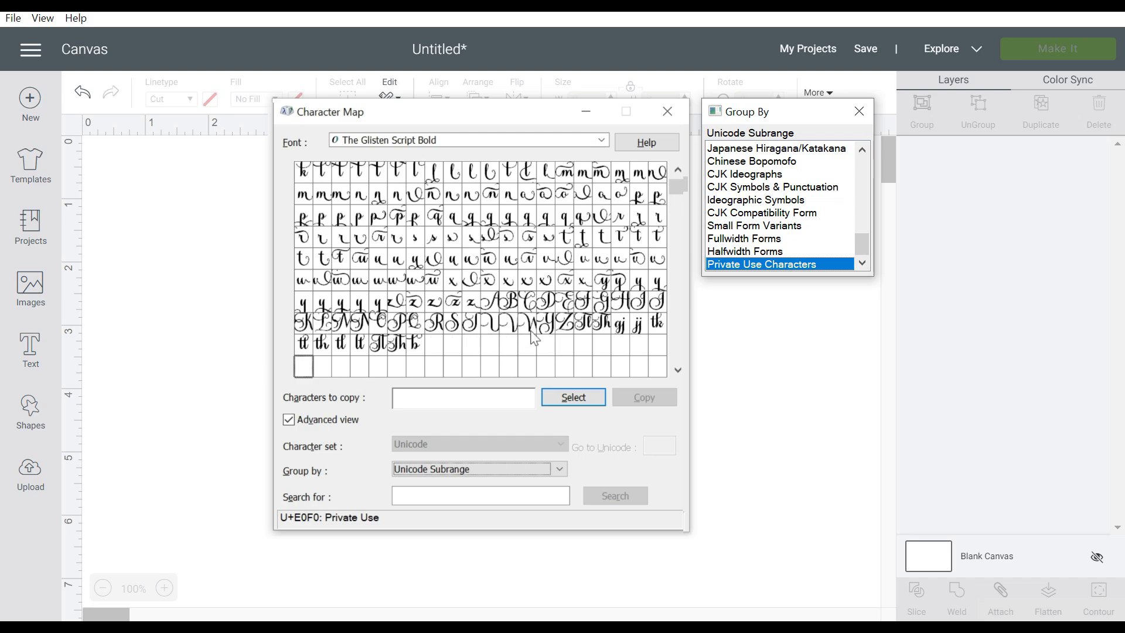
pyautogui.click(623, 304)
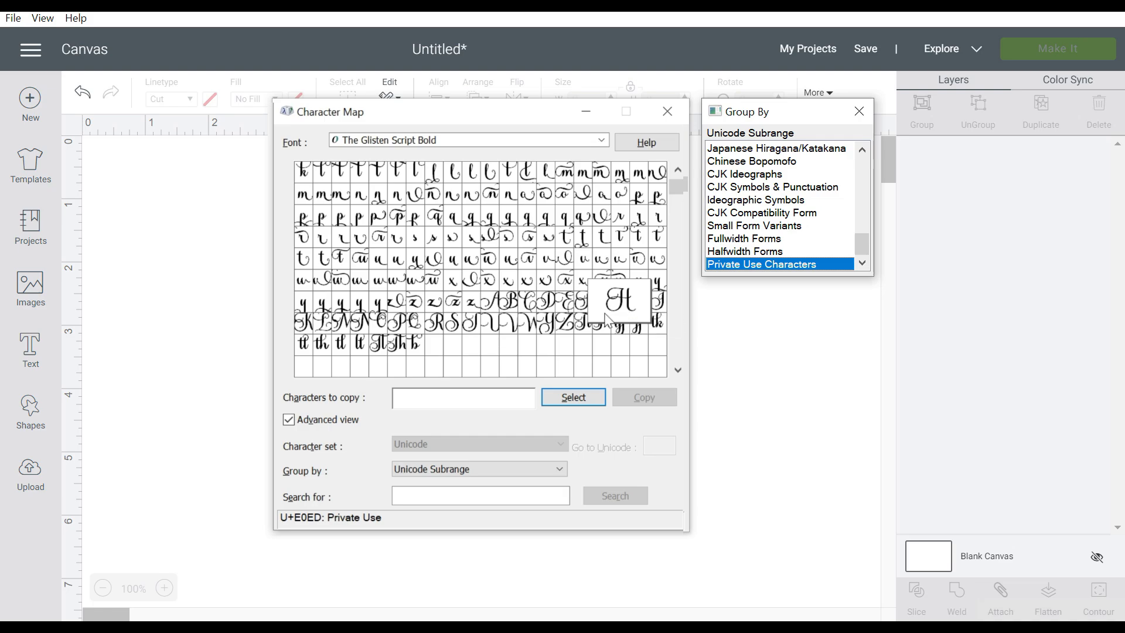
pyautogui.click(573, 398)
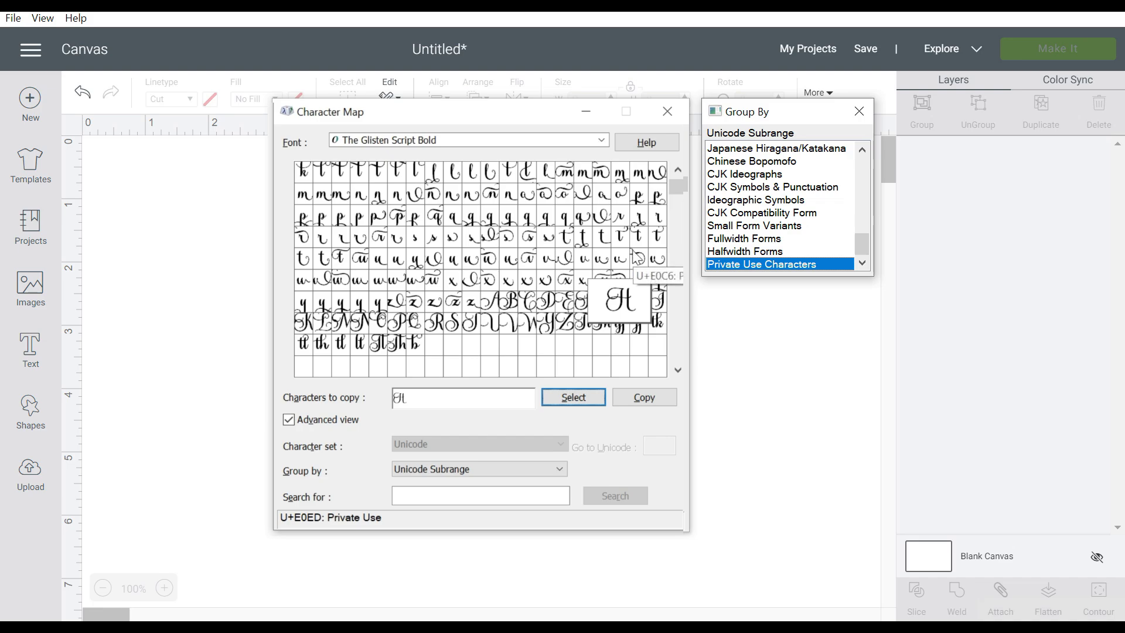
pyautogui.click(323, 304)
pyautogui.click(378, 305)
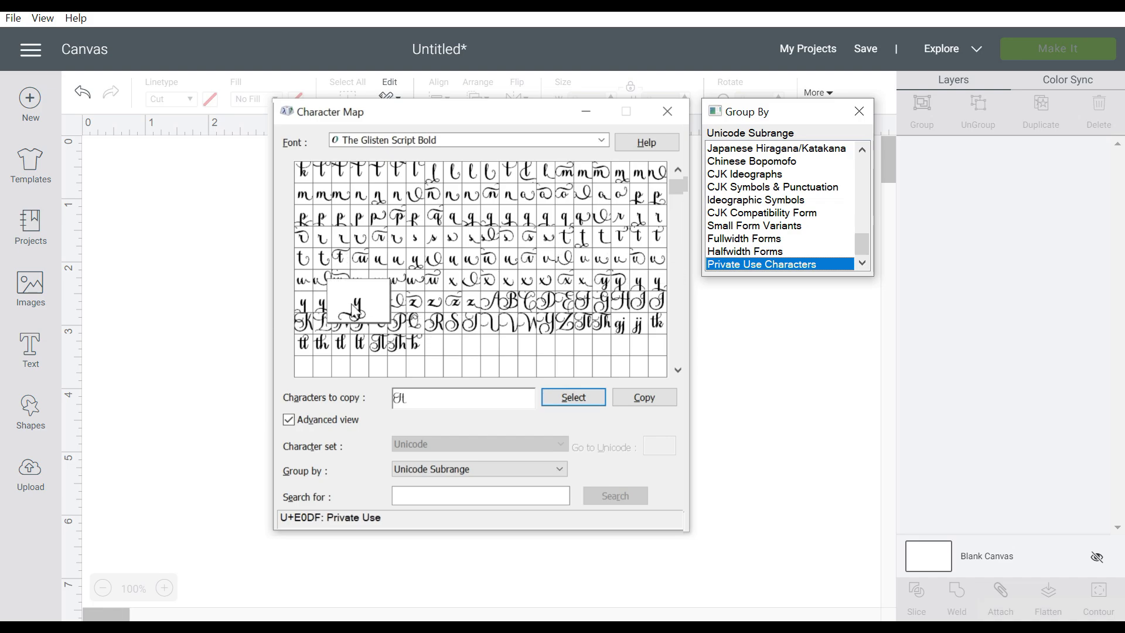
pyautogui.click(573, 398)
pyautogui.click(507, 322)
pyautogui.click(573, 397)
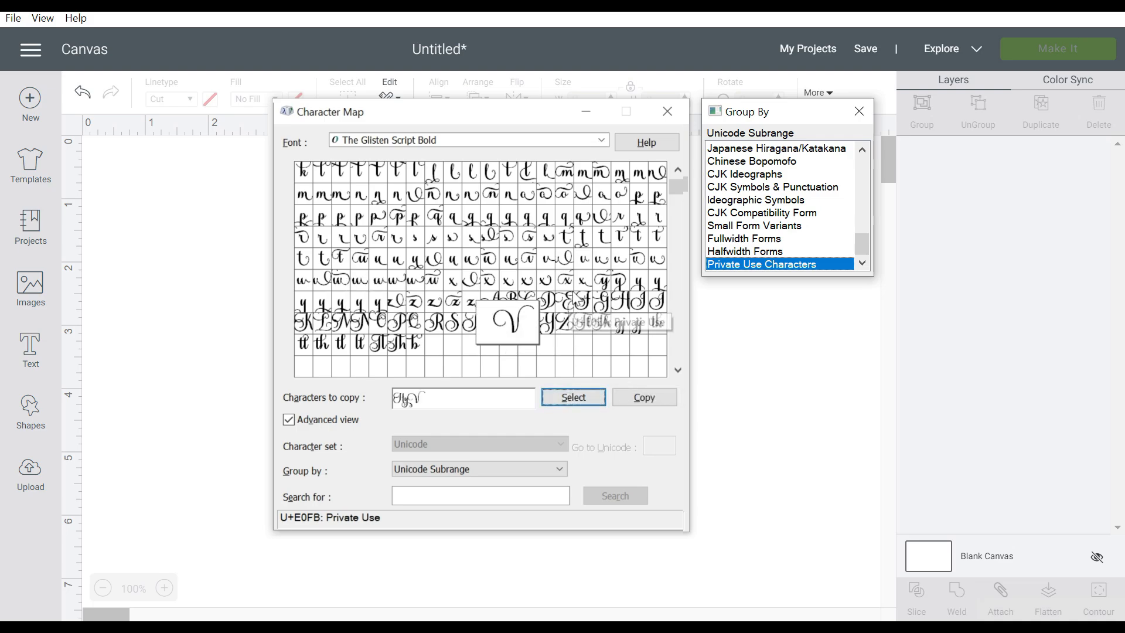
# Add the swash s, the decorative D and a second swash y to the collected characters, and copy the set.
pyautogui.click(553, 244)
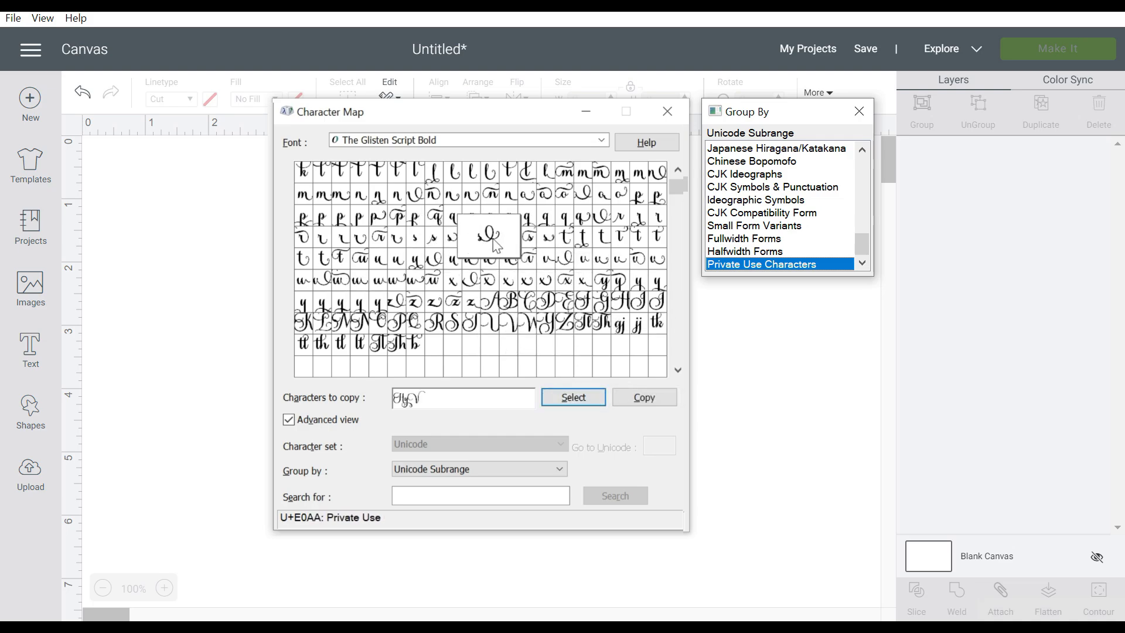
pyautogui.click(509, 237)
pyautogui.click(572, 397)
pyautogui.click(561, 396)
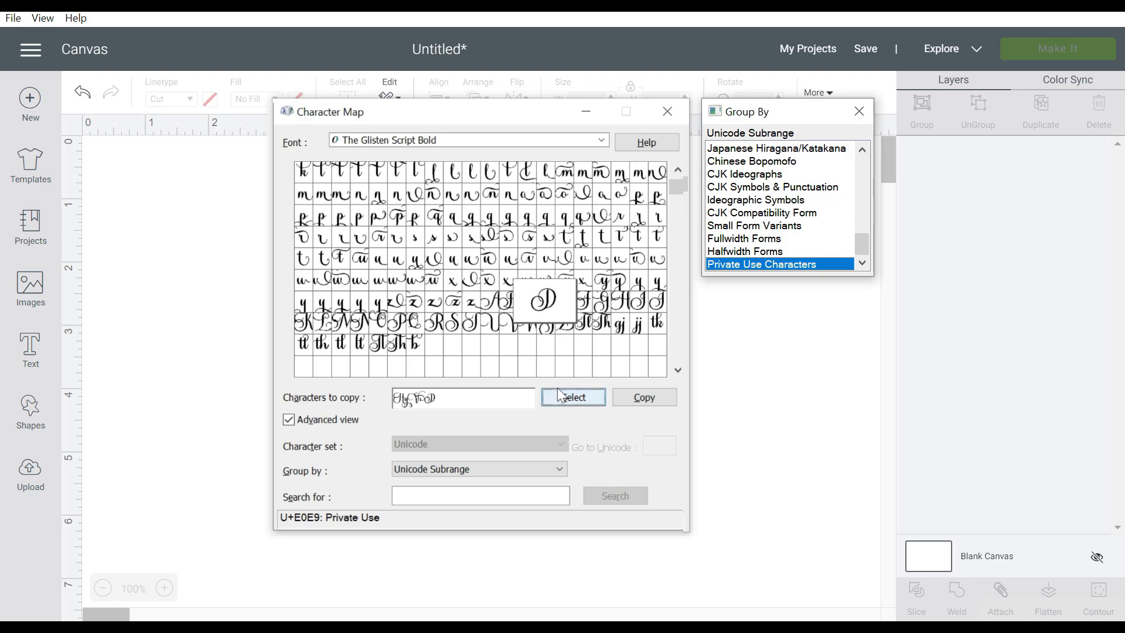
pyautogui.click(355, 306)
pyautogui.click(644, 397)
# Paste the copied glyphs into a new text on the Design Space canvas and set its font to The Glisten Script Bold.
pyautogui.click(199, 498)
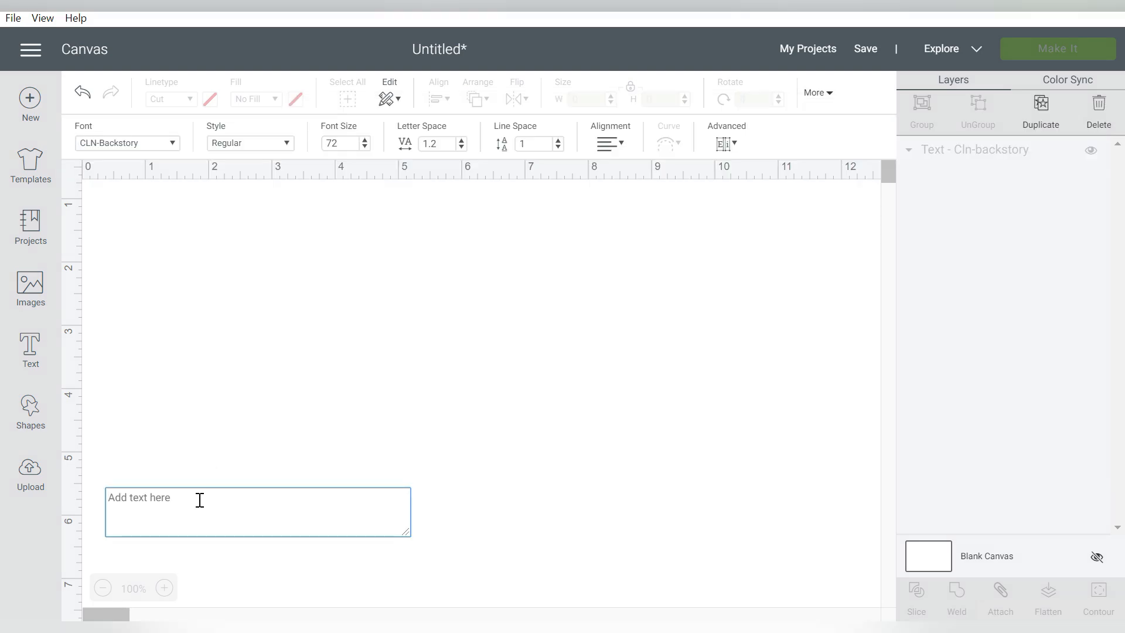
pyautogui.hotkey('ctrl', 'v')
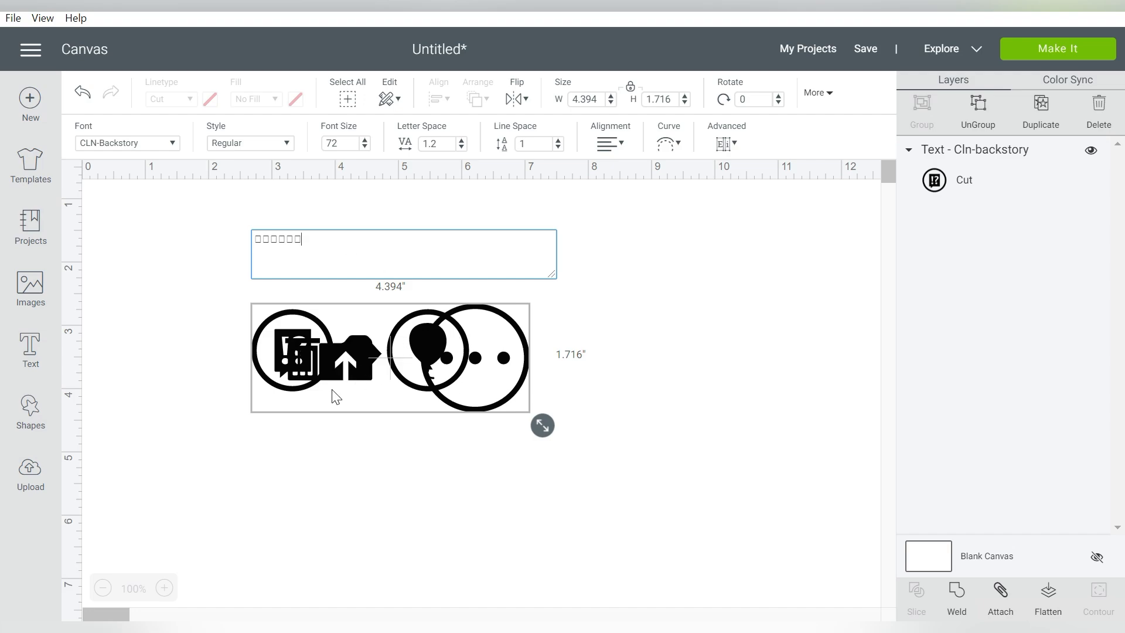
pyautogui.click(175, 146)
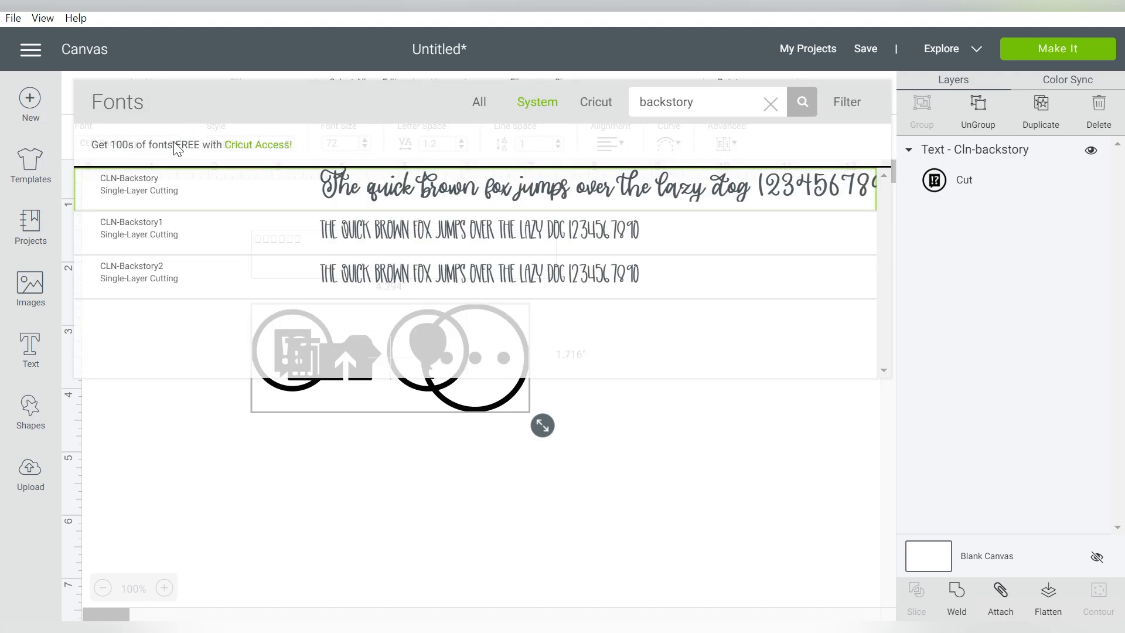
pyautogui.doubleClick(709, 103)
pyautogui.write('glist')
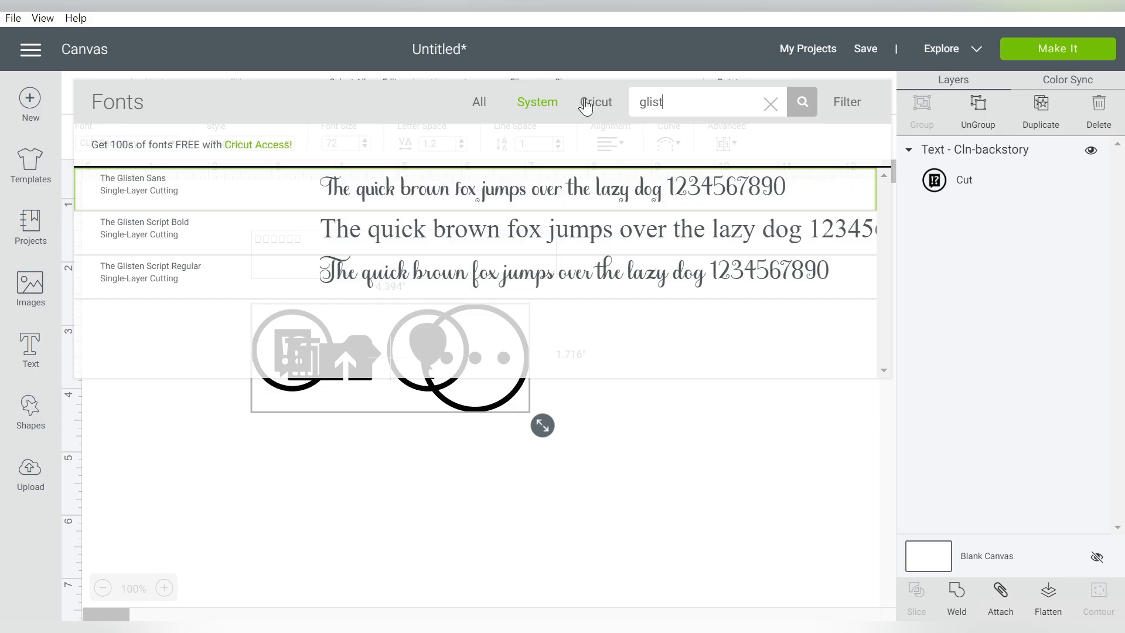
pyautogui.click(537, 226)
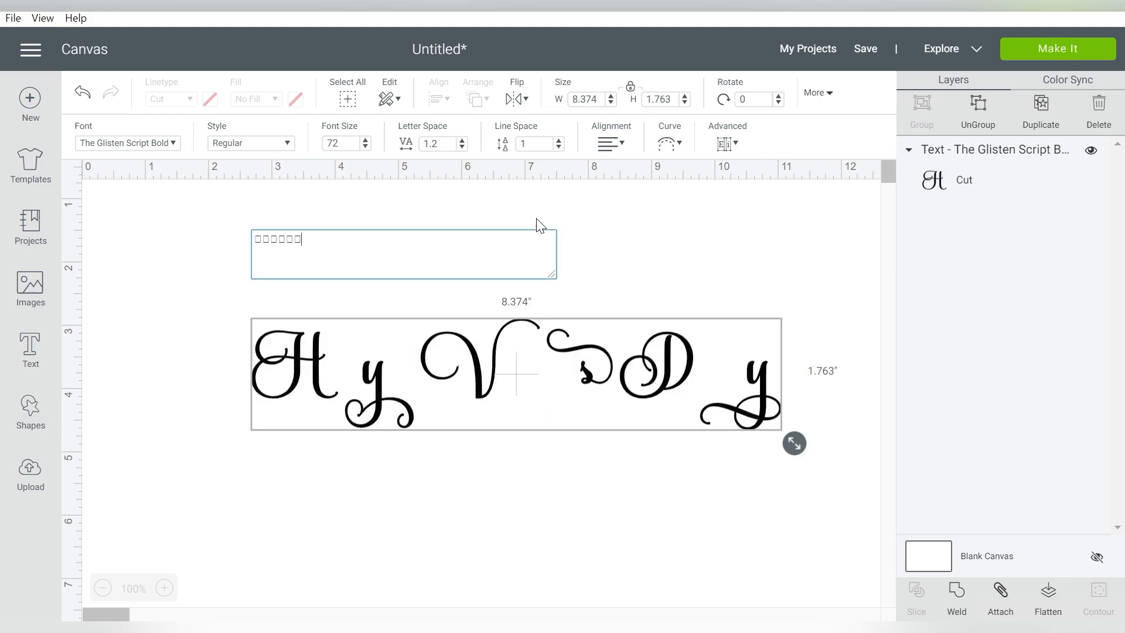
# Move the glyph text to the canvas's upper left and enlarge it to about 10.7 inches wide.
pyautogui.click(477, 465)
pyautogui.click(375, 381)
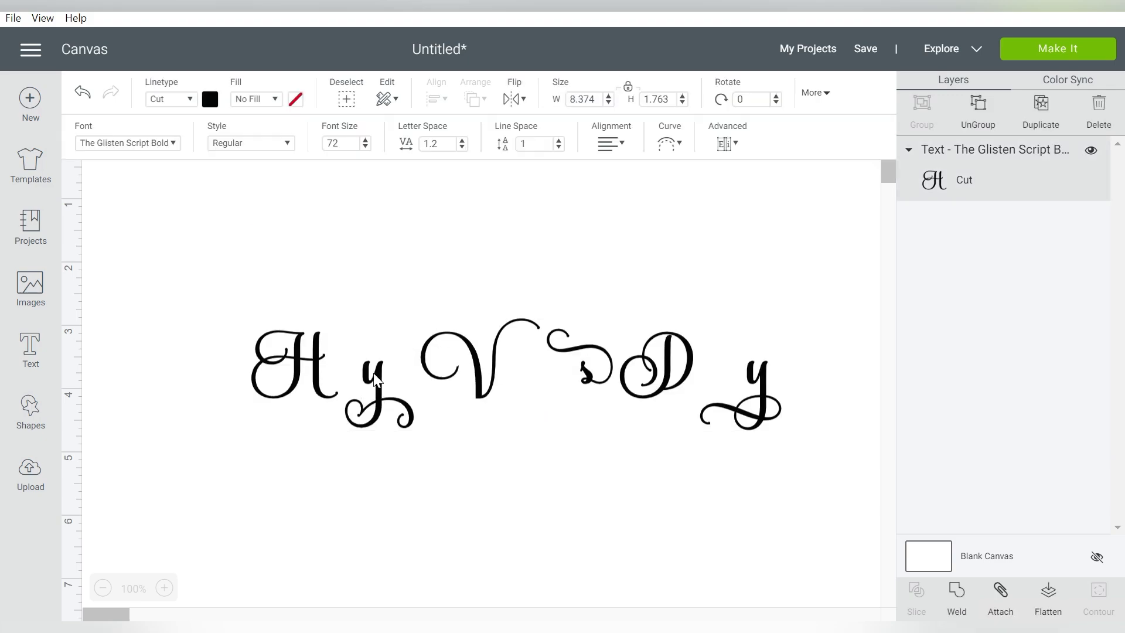
pyautogui.moveTo(375, 380); pyautogui.dragTo(308, 268)
pyautogui.moveTo(727, 324); pyautogui.dragTo(754, 351)
pyautogui.moveTo(731, 296); pyautogui.dragTo(664, 289)
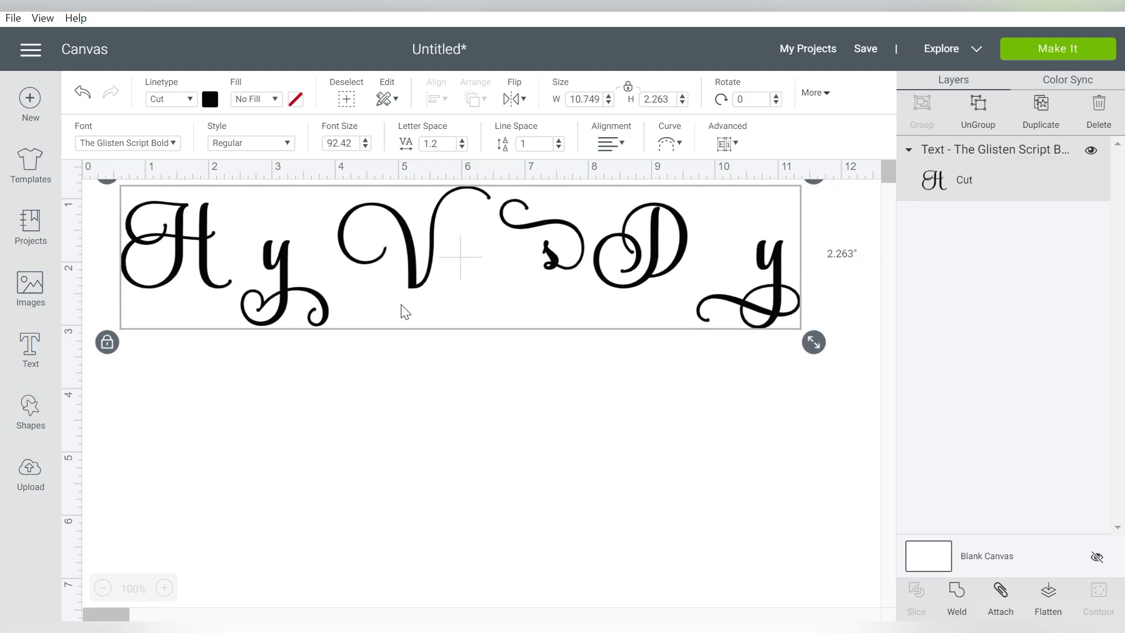
# Insert the missing letters, apostrophe and spaces between the glyphs so the text spells "Happy Valentine's Day".
pyautogui.doubleClick(209, 246)
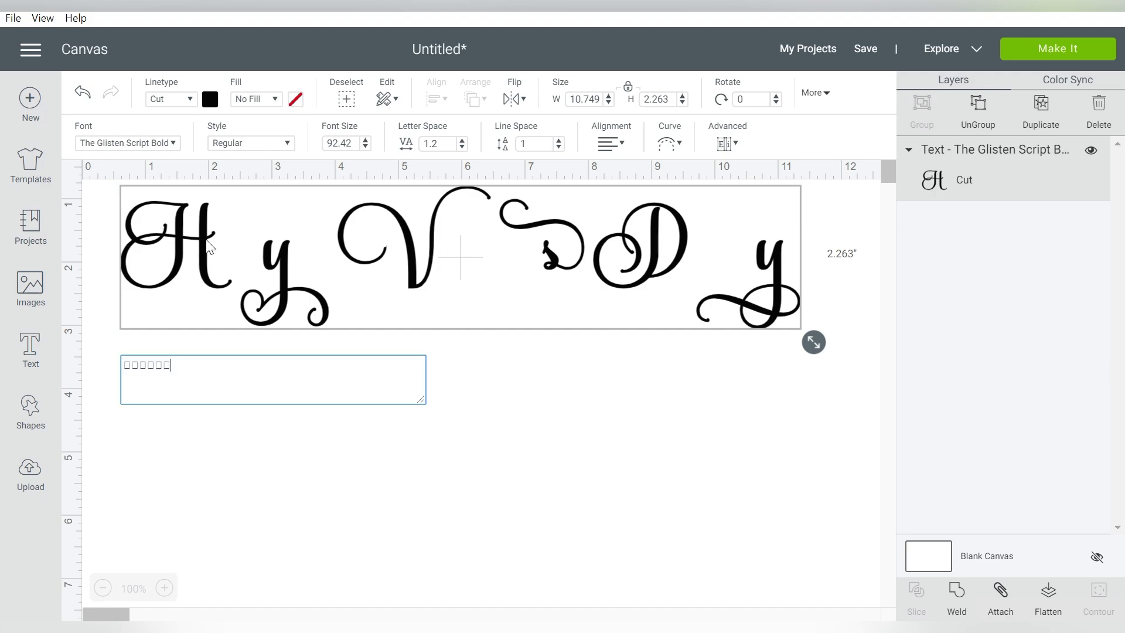
pyautogui.write('app□')
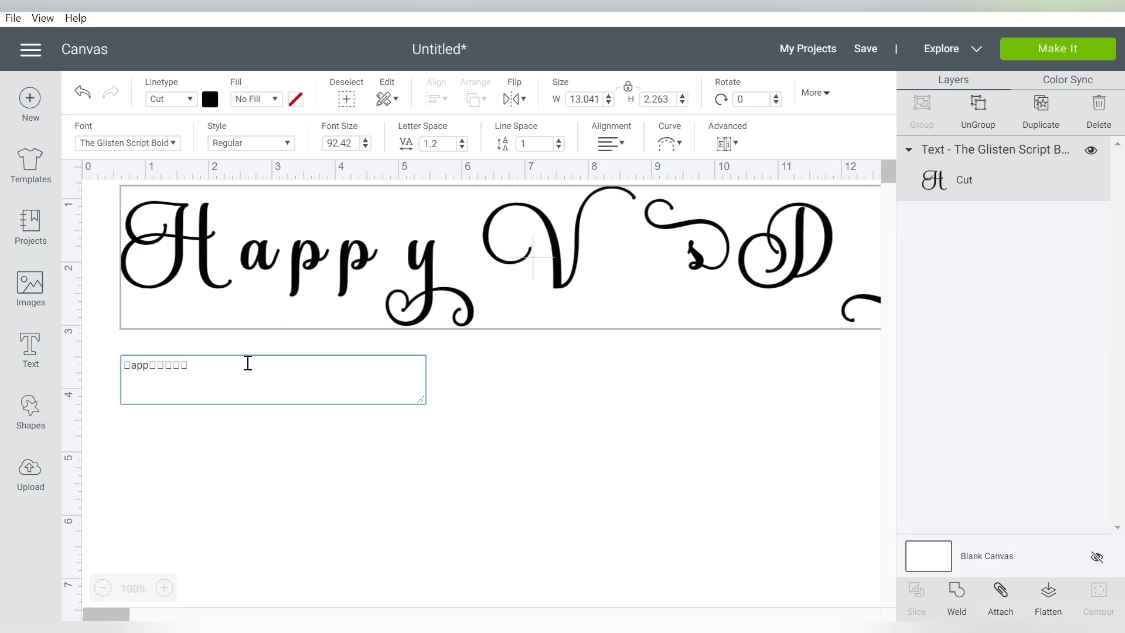
pyautogui.press('Right')
pyautogui.write('alentin')
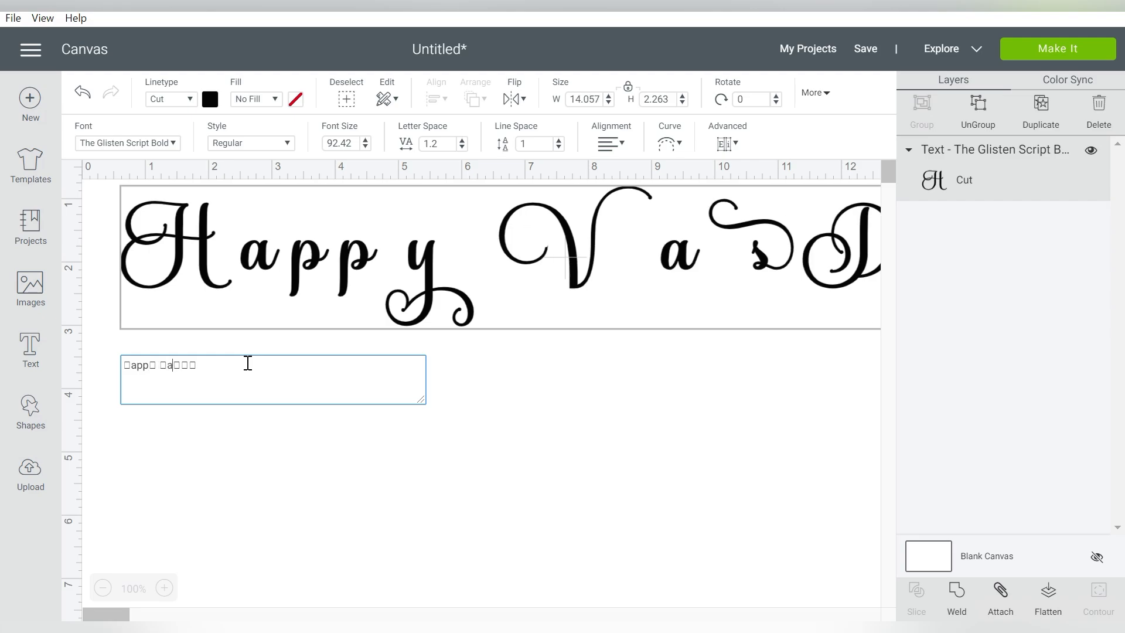
pyautogui.write("e'")
pyautogui.press('Right')
pyautogui.press('Right')
pyautogui.press('Right')
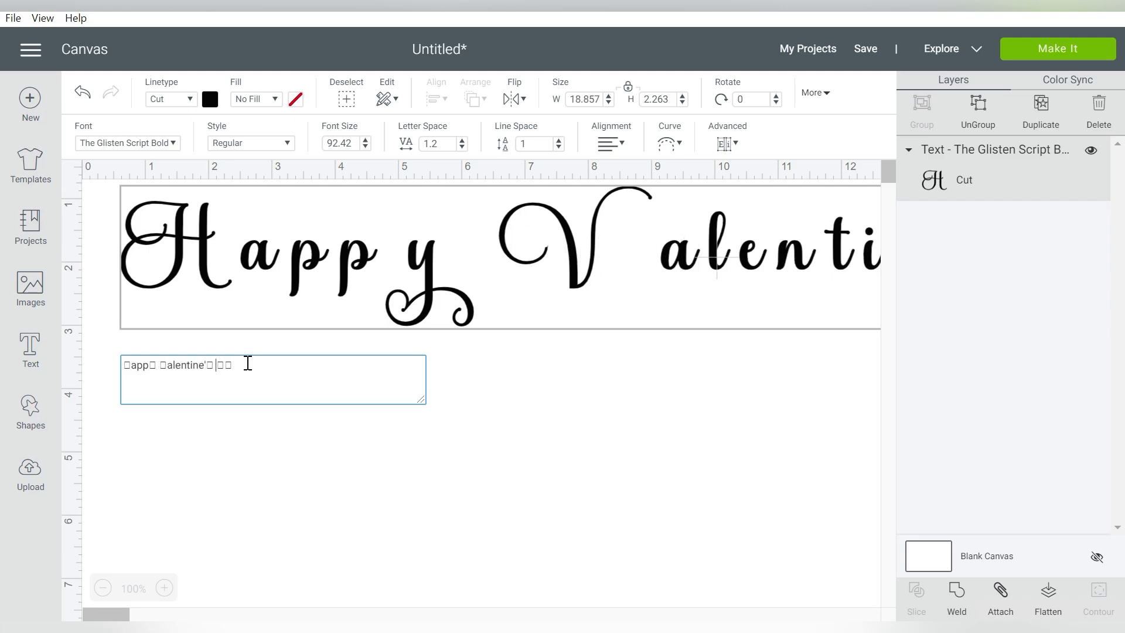
pyautogui.write('a')
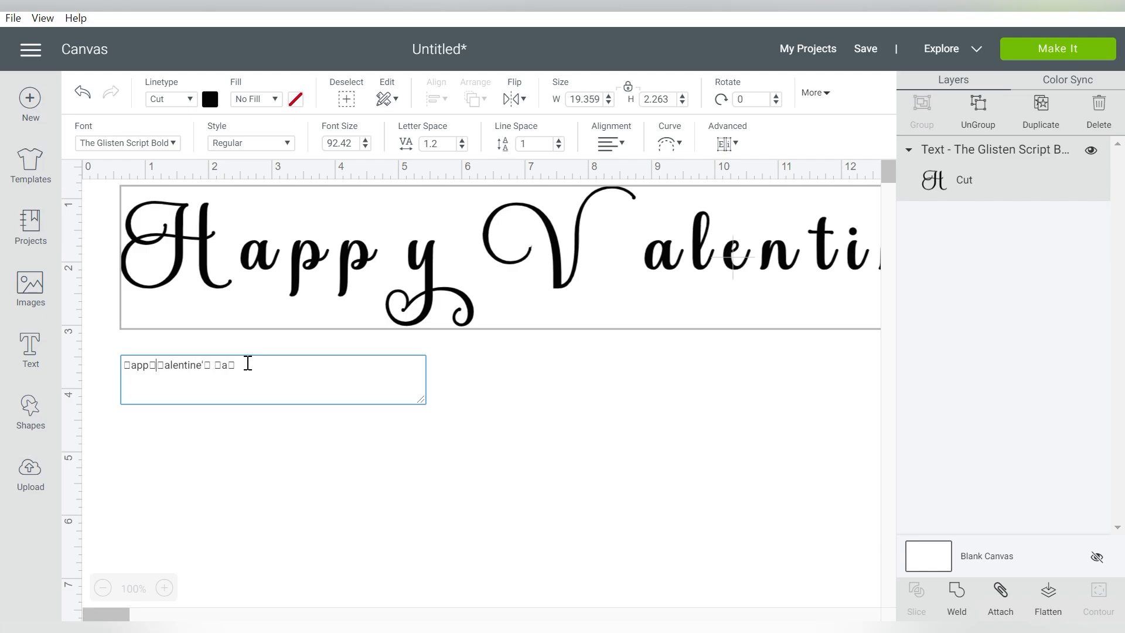
# Break the text into three lines, Happy, Valentine's and Day, and move it toward the middle of the canvas.
pyautogui.press('Return')
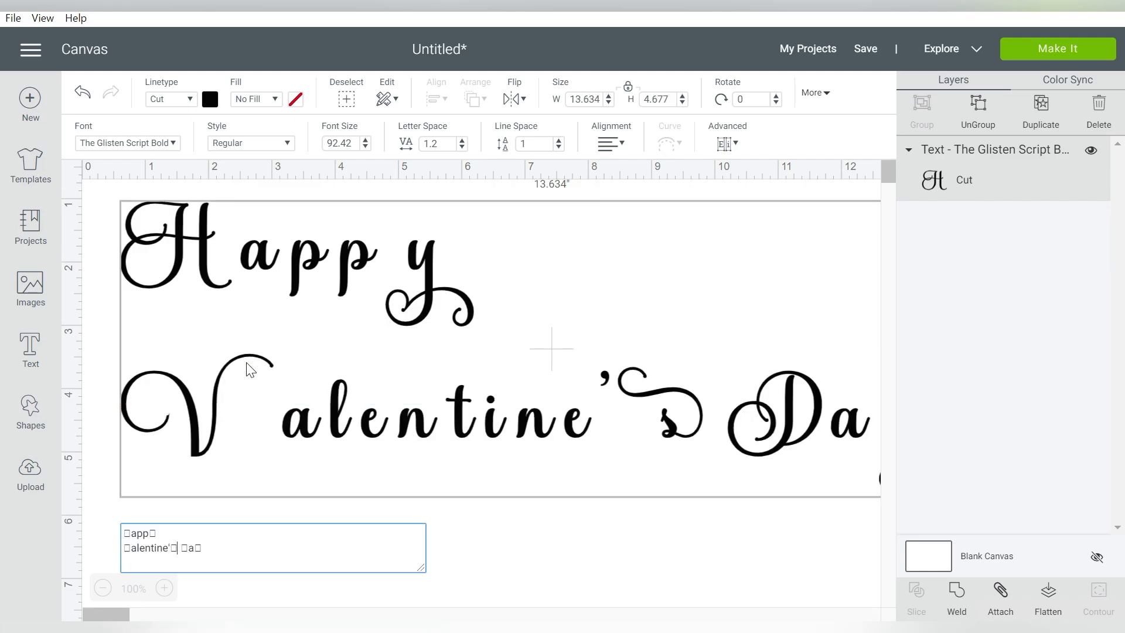
pyautogui.press('Return')
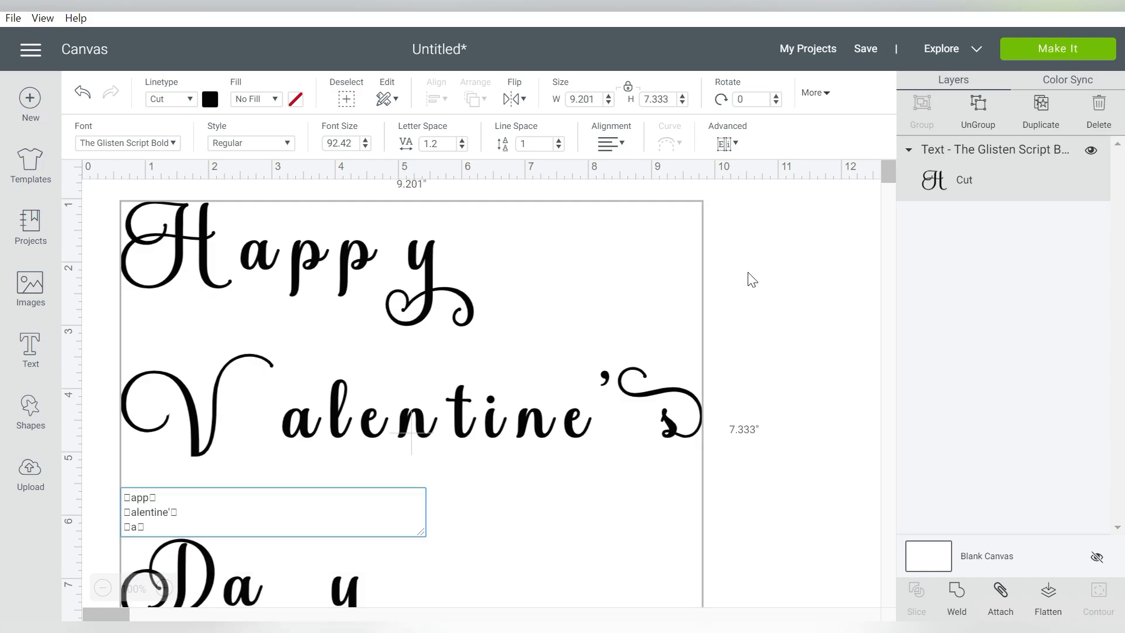
pyautogui.click(767, 276)
pyautogui.click(103, 588)
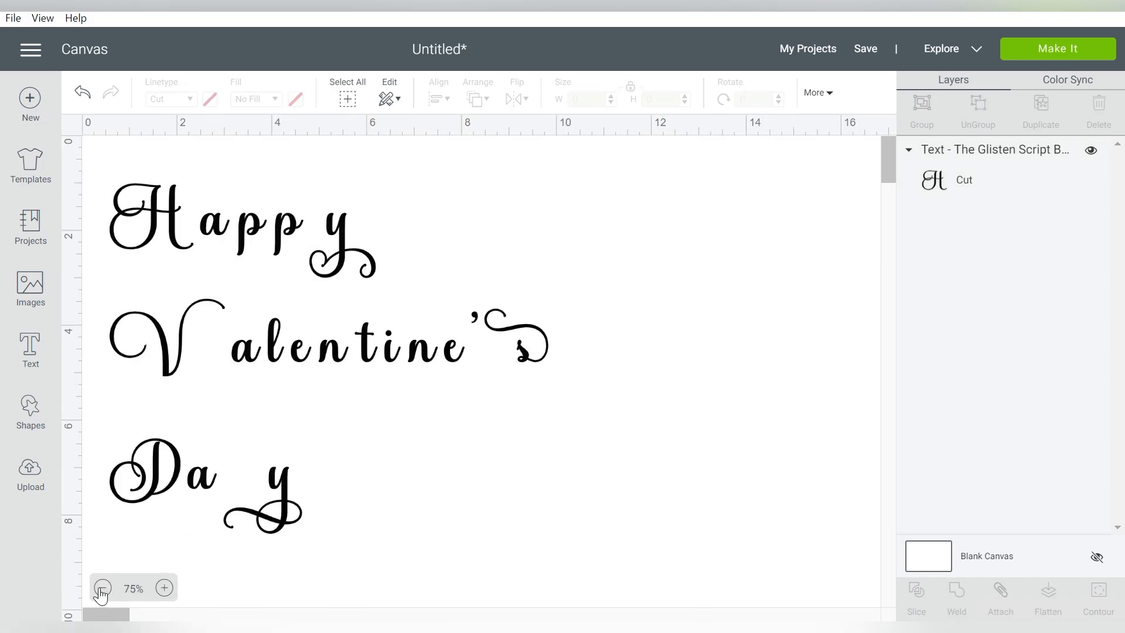
pyautogui.click(283, 484)
pyautogui.moveTo(321, 258); pyautogui.dragTo(450, 276)
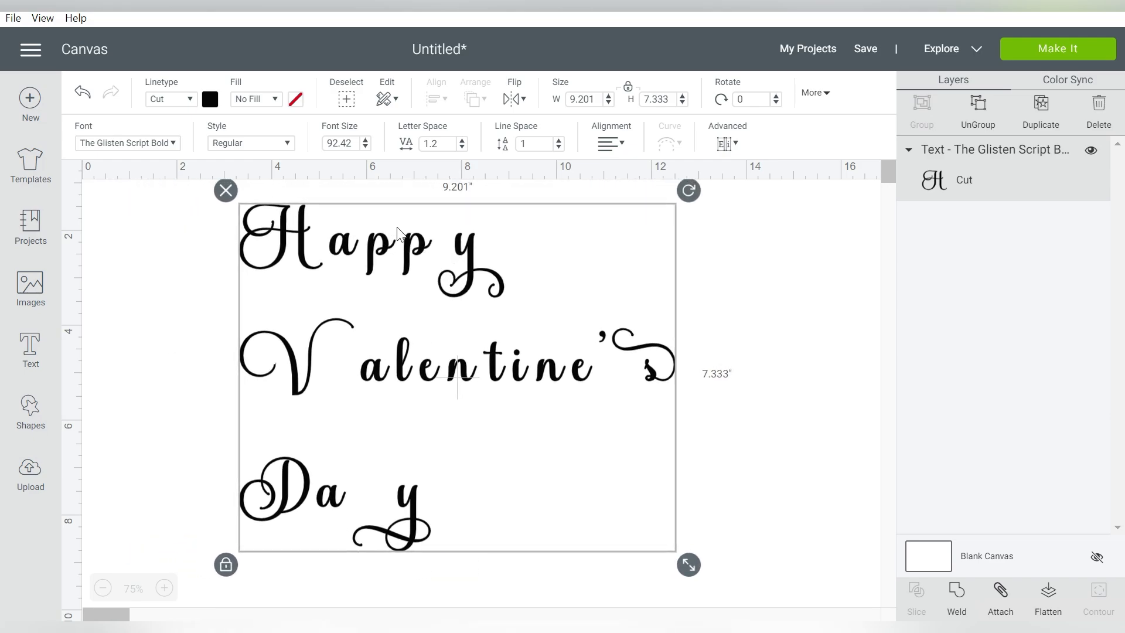
# Reduce the three-line text's letter space to -0.9 so the script letters connect.
pyautogui.click(462, 148)
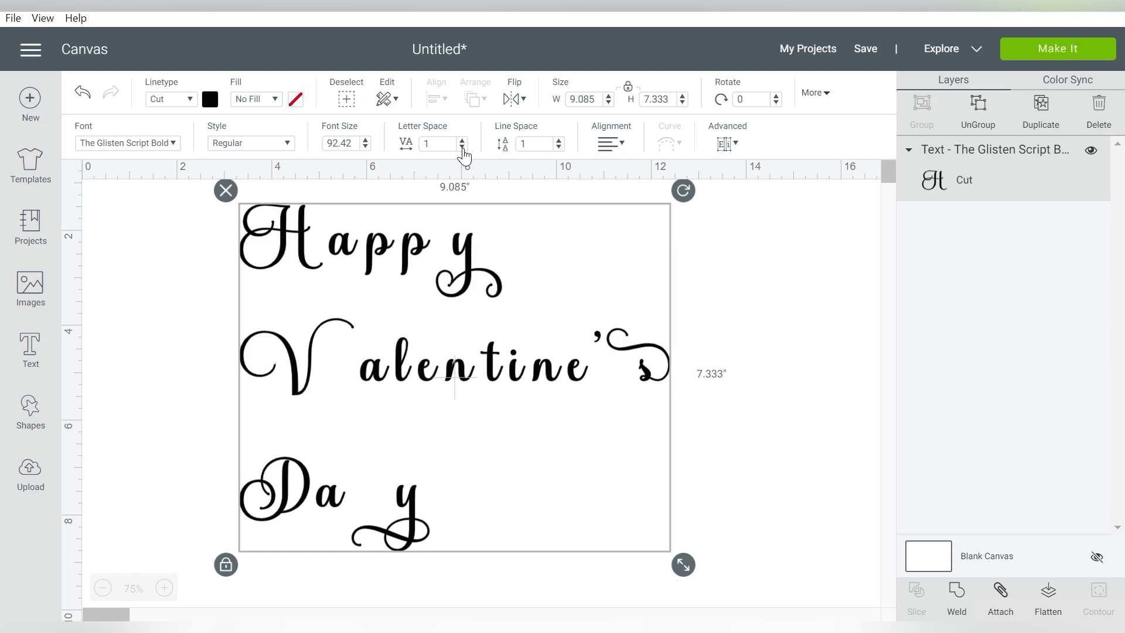
pyautogui.click(462, 148)
pyautogui.click(461, 149)
pyautogui.click(461, 149)
pyautogui.click(462, 148)
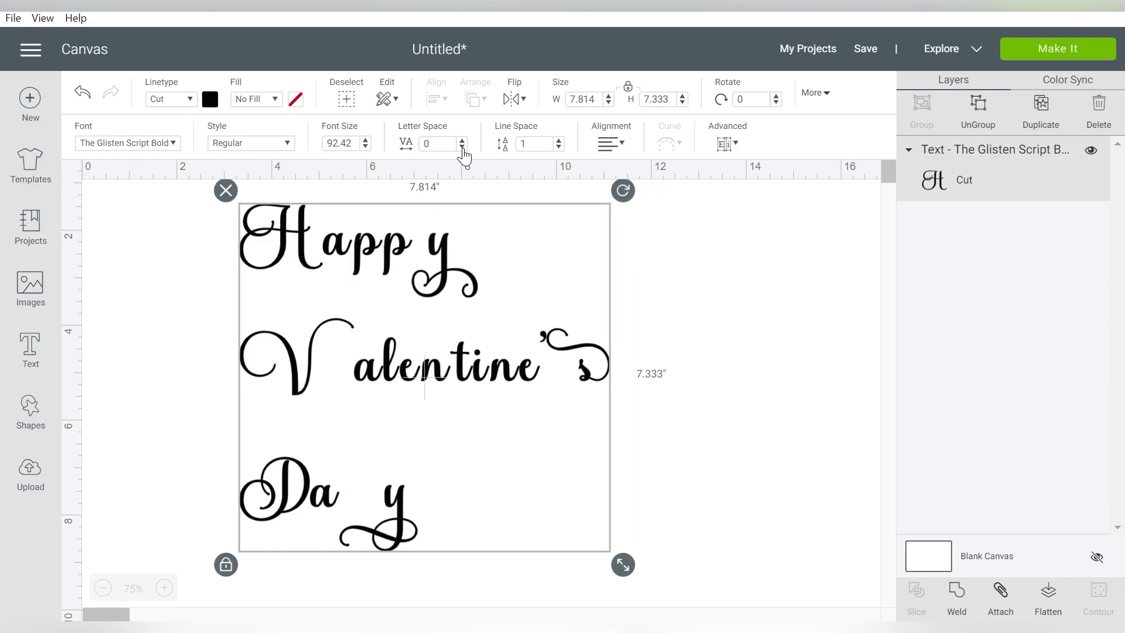
pyautogui.click(461, 148)
pyautogui.click(461, 148)
pyautogui.click(462, 148)
pyautogui.click(461, 148)
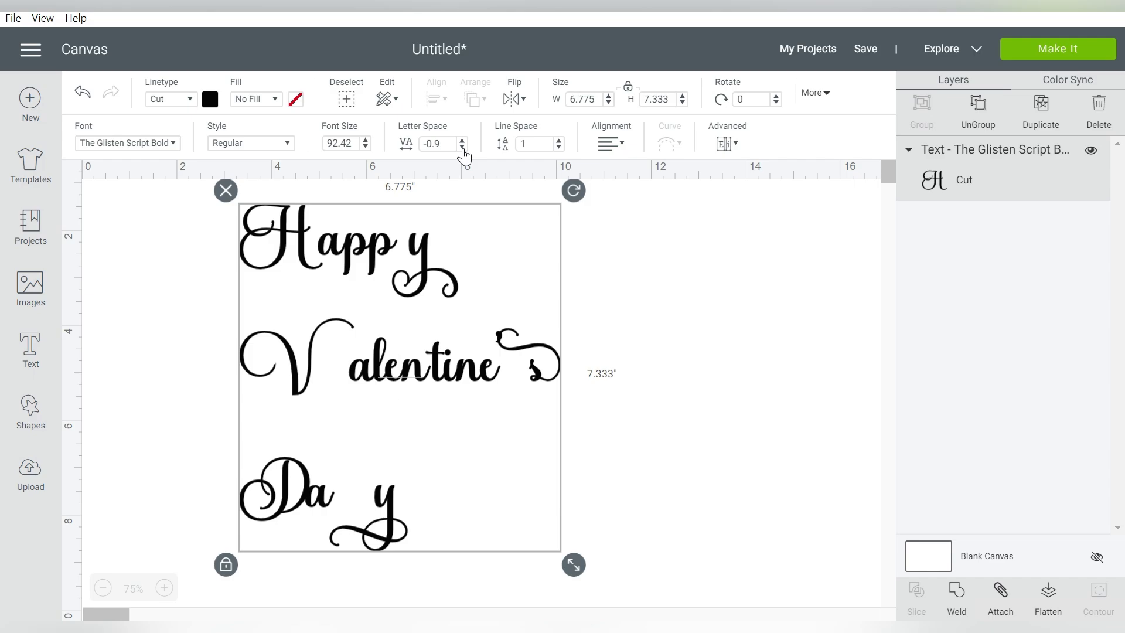
# Ungroup the text and move both swash y's, the swash s and the capital V against their neighbouring letters.
pyautogui.click(988, 117)
pyautogui.moveTo(454, 257); pyautogui.dragTo(435, 258)
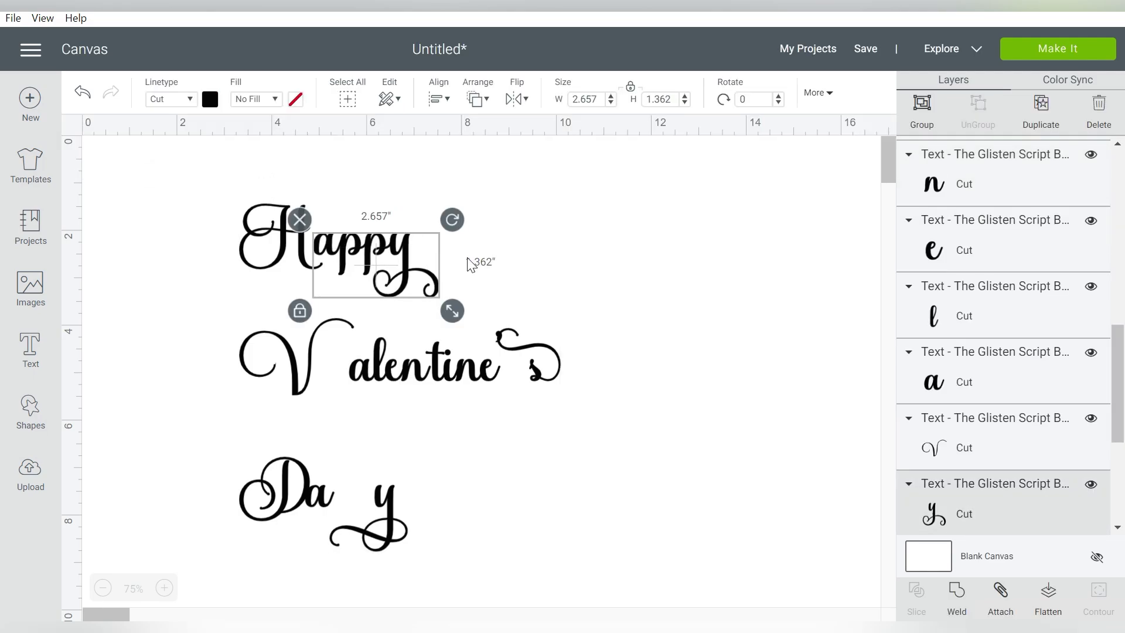
pyautogui.click(547, 391)
pyautogui.moveTo(547, 392); pyautogui.dragTo(505, 376)
pyautogui.click(296, 368)
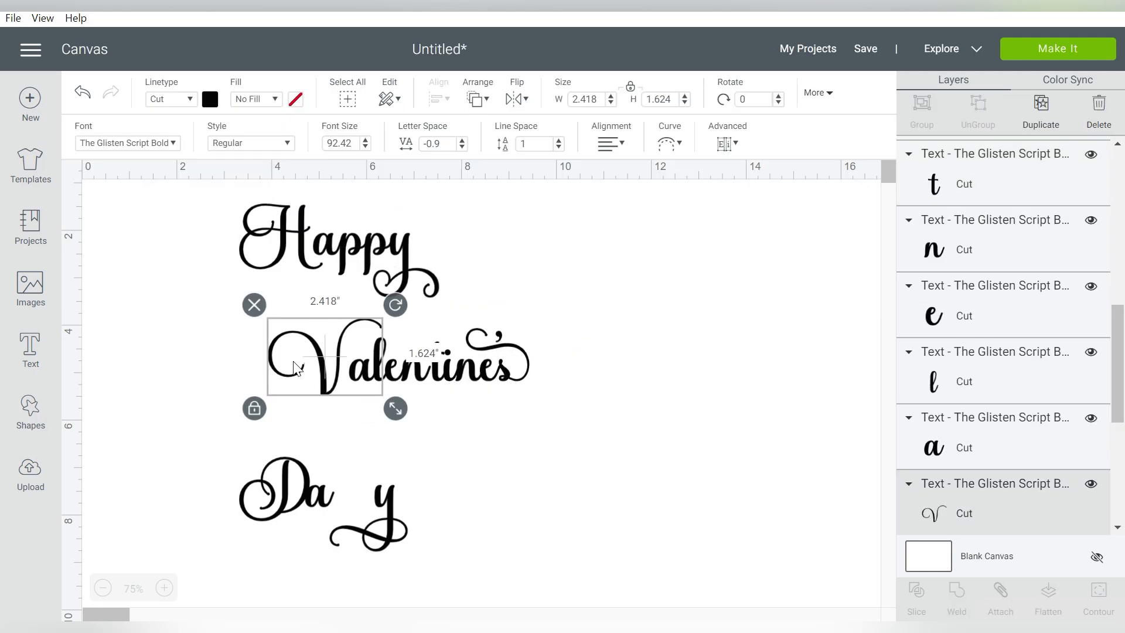
pyautogui.click(316, 497)
pyautogui.moveTo(387, 505); pyautogui.dragTo(349, 505)
# Weld the letters of Day, Valentine's and Happy into one separate shape per word.
pyautogui.click(499, 464)
pyautogui.moveTo(498, 456); pyautogui.dragTo(240, 518)
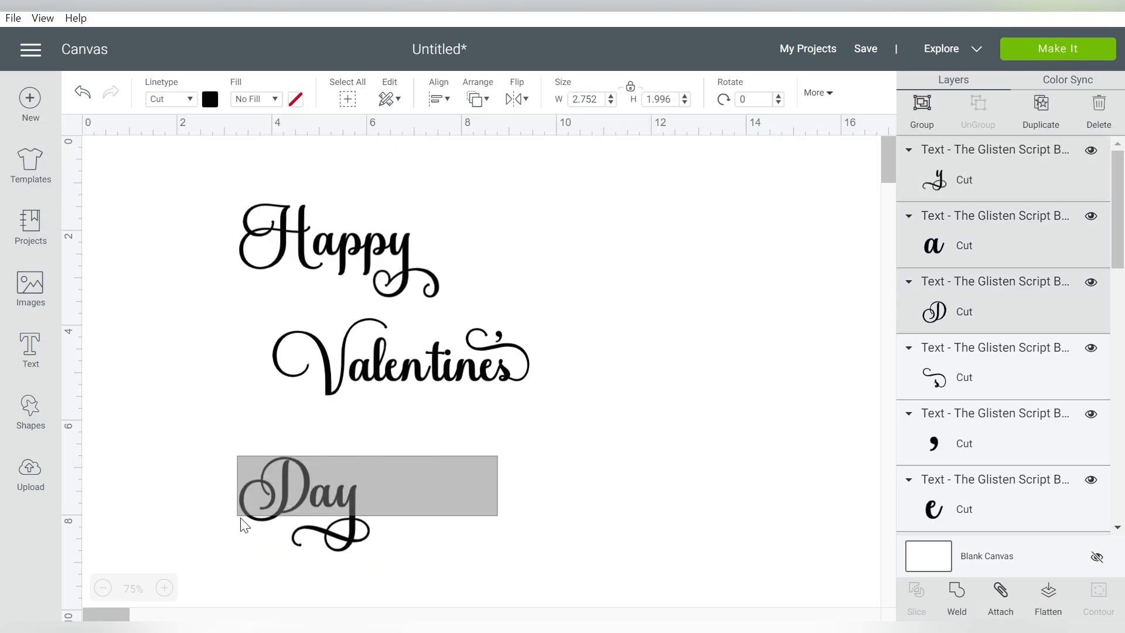
pyautogui.click(956, 598)
pyautogui.moveTo(596, 322); pyautogui.dragTo(342, 403)
pyautogui.click(956, 597)
pyautogui.moveTo(469, 218); pyautogui.dragTo(265, 293)
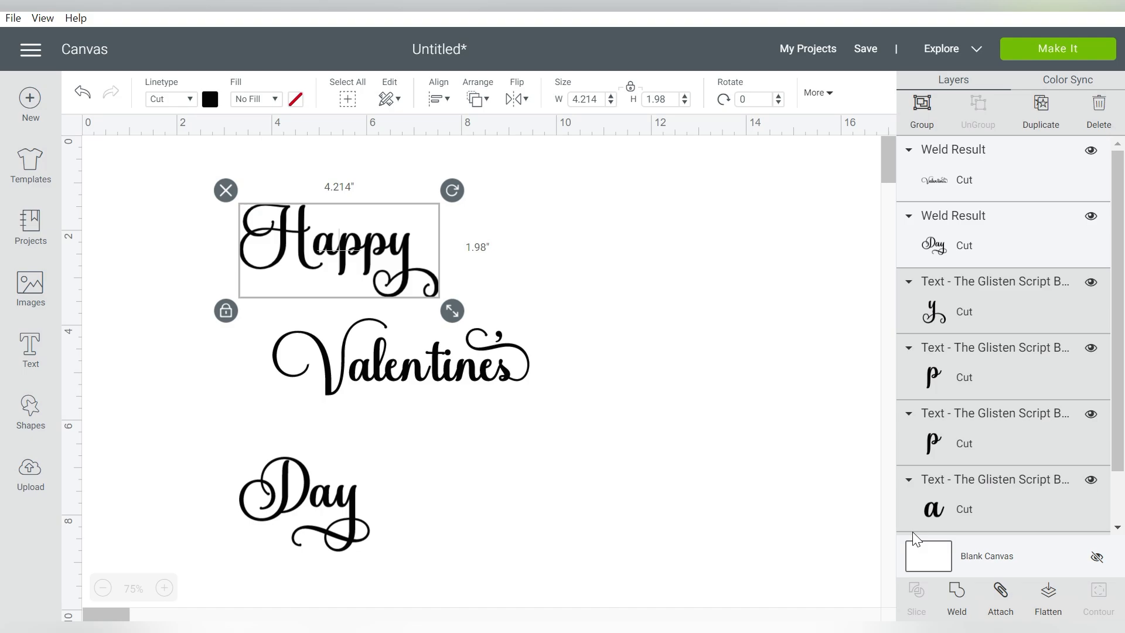
pyautogui.click(957, 597)
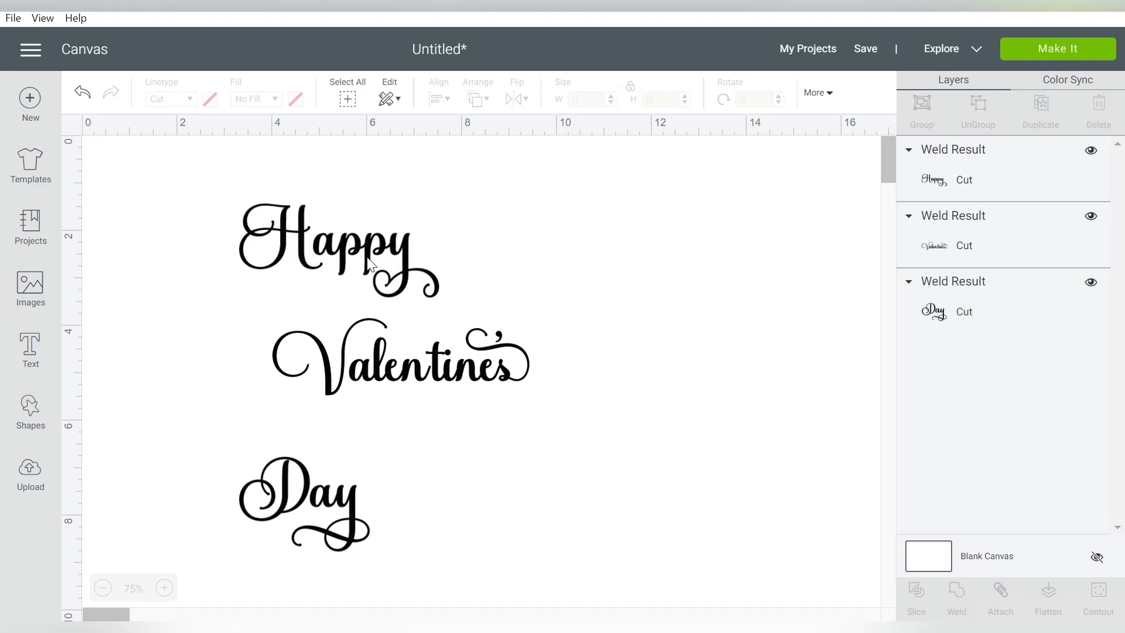
# Move Happy down so its tail overlaps Valentine's, and place Day directly beneath Valentine's.
pyautogui.moveTo(369, 263); pyautogui.dragTo(371, 299)
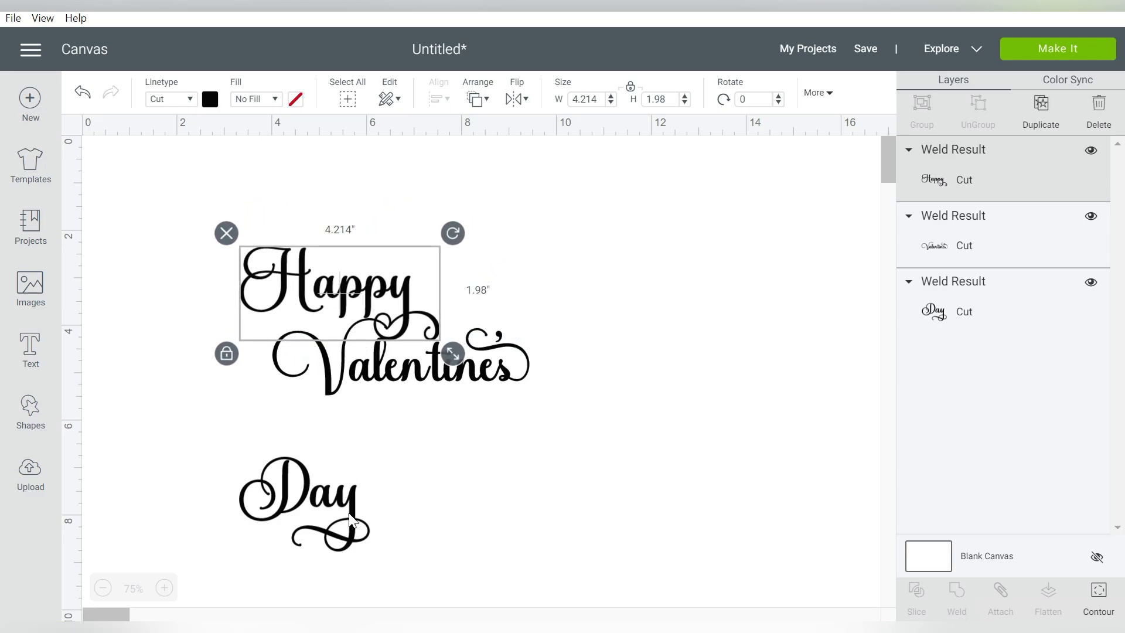
pyautogui.moveTo(350, 520); pyautogui.dragTo(464, 465)
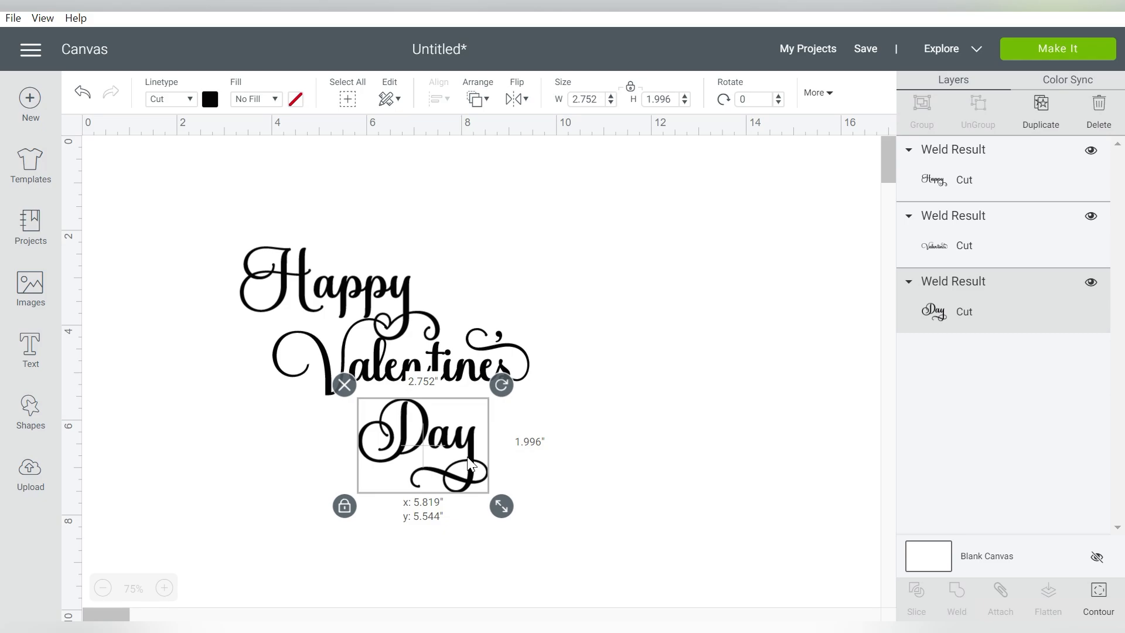
# Nudge Day up closer beneath Valentine's and group the three welded words.
pyautogui.moveTo(469, 463)
pyautogui.mouseDown()
pyautogui.moveTo(456, 461)
pyautogui.moveTo(459, 450)
pyautogui.mouseUp()
pyautogui.click(577, 452)
pyautogui.click(601, 264)
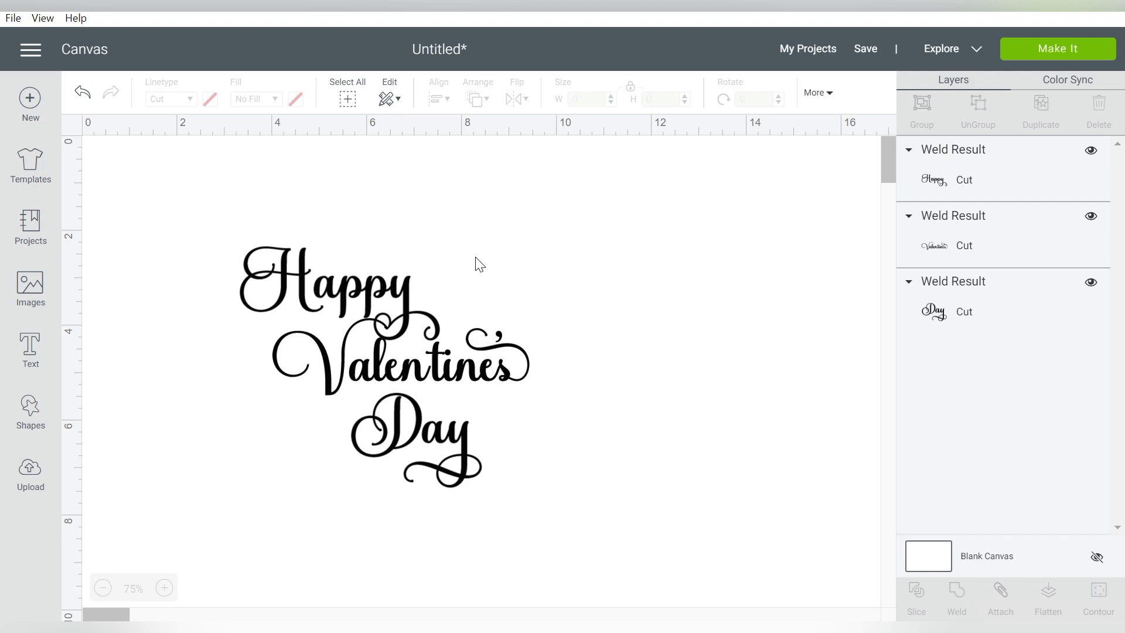
pyautogui.moveTo(568, 239); pyautogui.dragTo(350, 441)
pyautogui.click(922, 109)
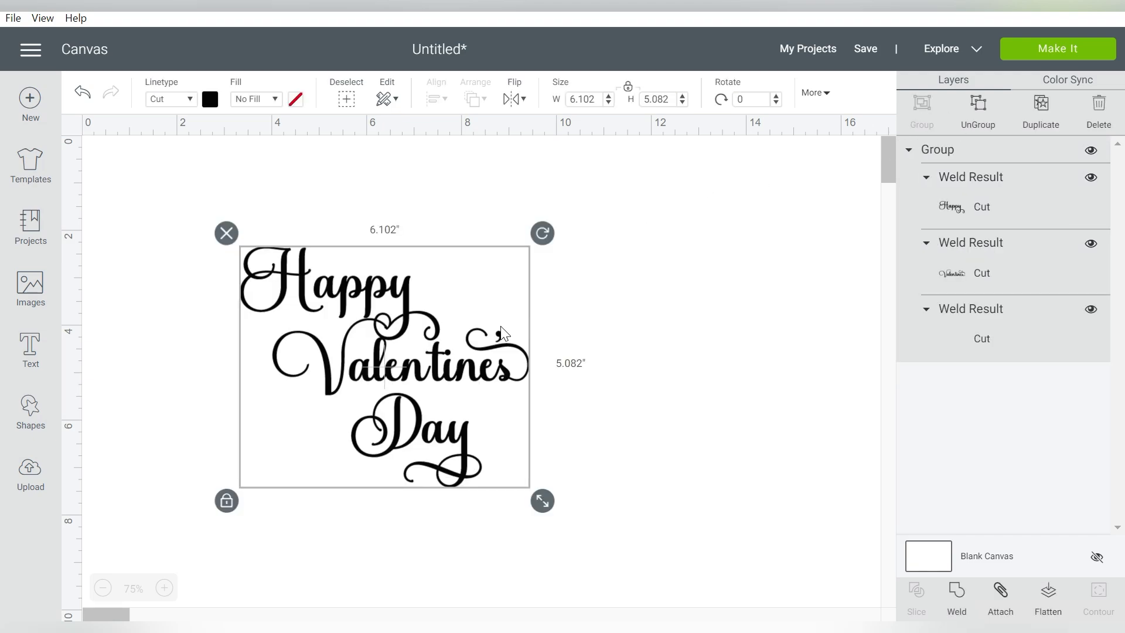
# Move the grouped Happy Valentine's Day design to about x 10.2 in, y 0.3 in, and delete it from the canvas.
pyautogui.moveTo(483, 364); pyautogui.dragTo(596, 317)
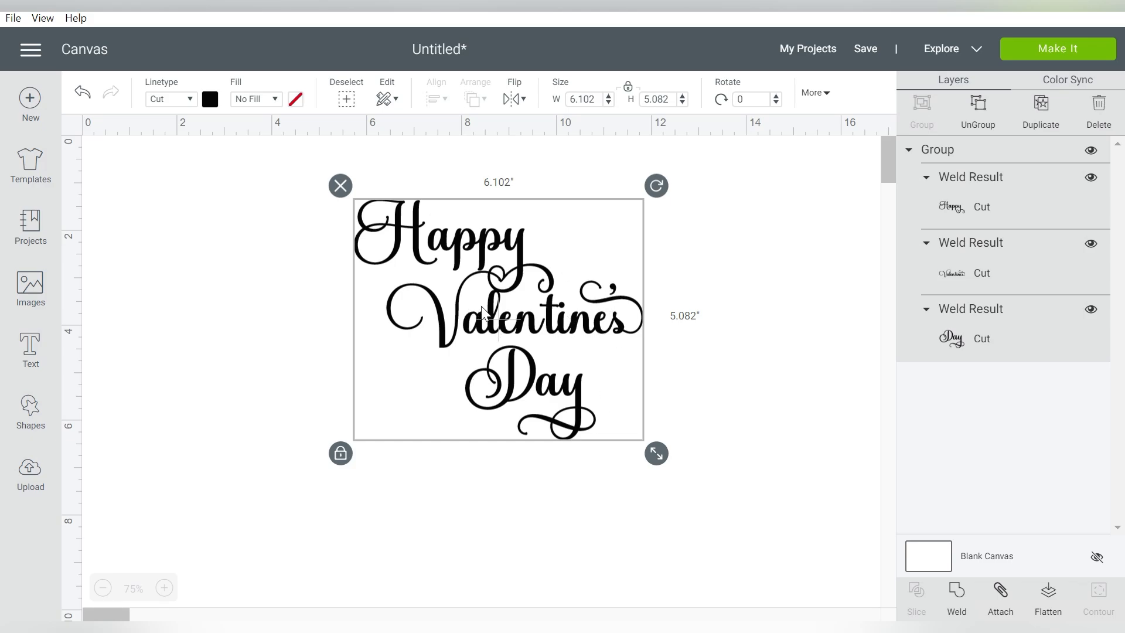
pyautogui.moveTo(485, 314); pyautogui.dragTo(722, 249)
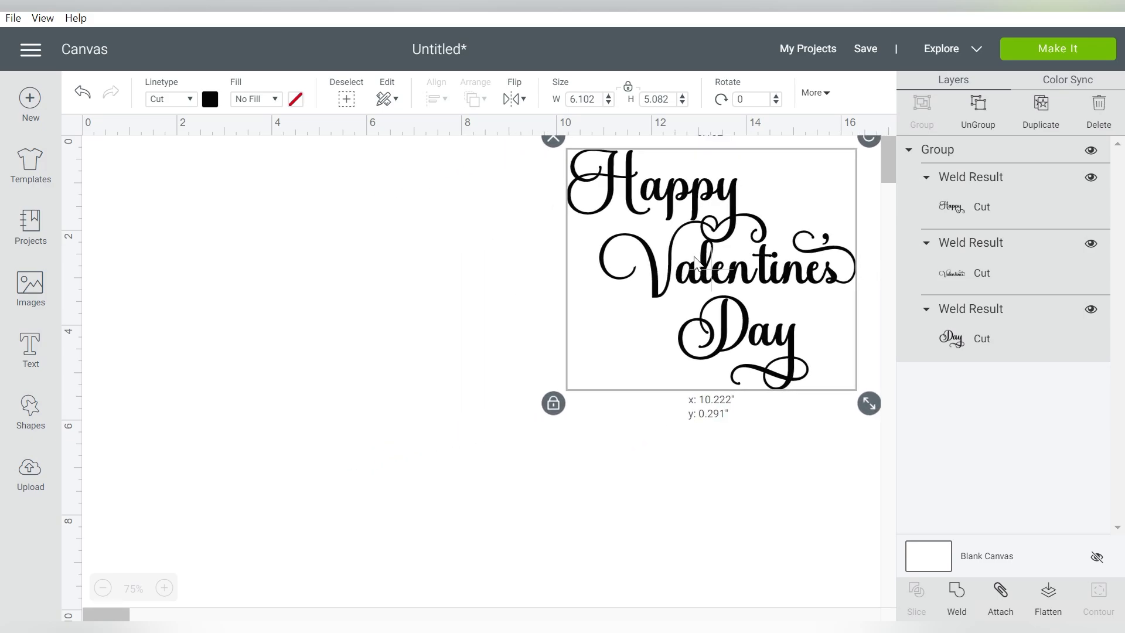
pyautogui.click(530, 287)
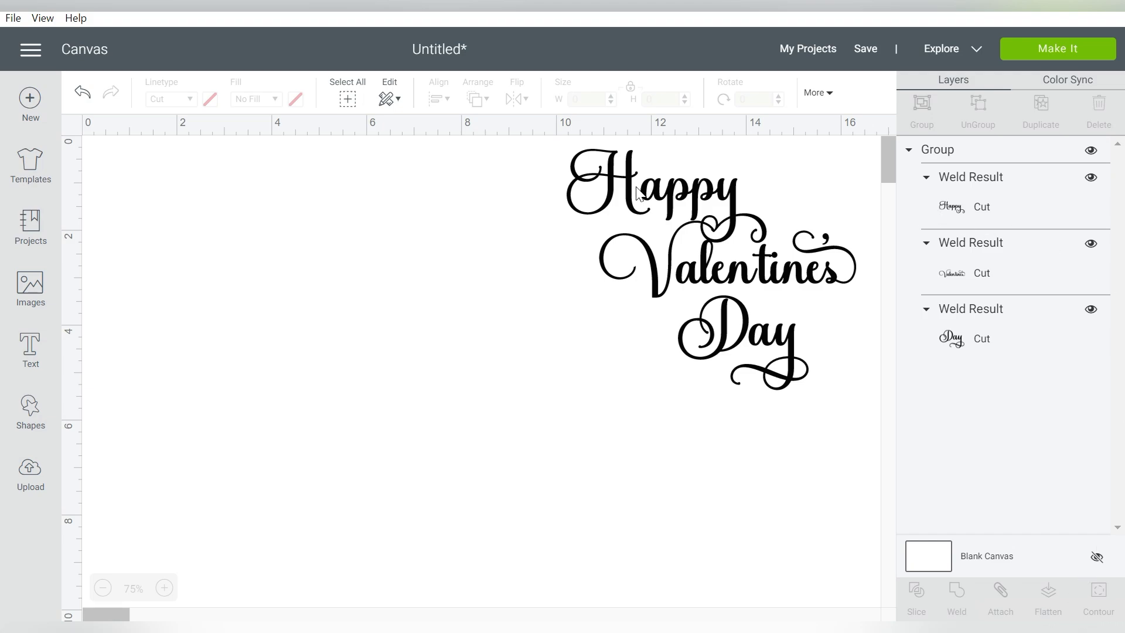
pyautogui.click(572, 170)
pyautogui.press('Delete')
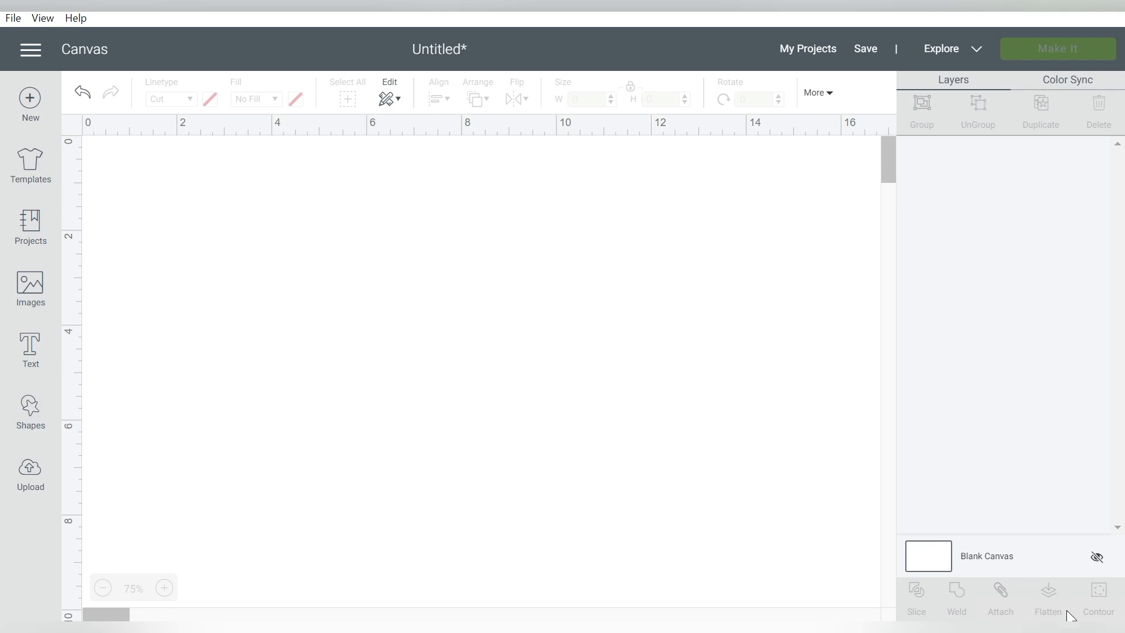
# Switch to Character Map and set its font to Butter And Garlic Bonus.
pyautogui.hotkey('alt', 'Tab')
pyautogui.click(525, 189)
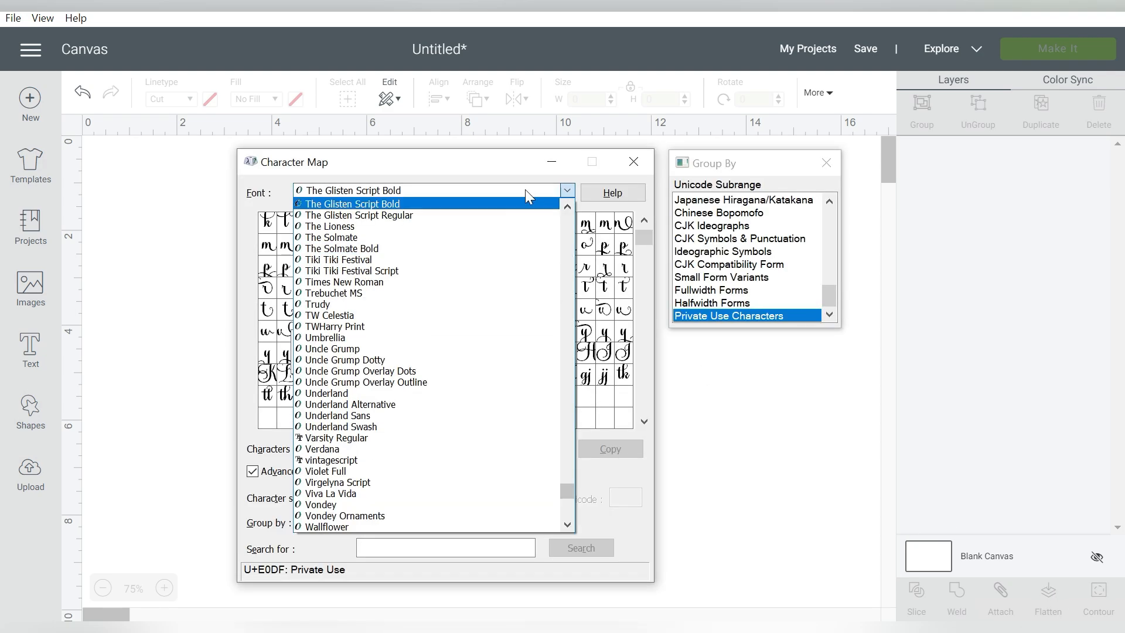
pyautogui.scroll(2, 522, 410)
pyautogui.moveTo(567, 469); pyautogui.dragTo(568, 267)
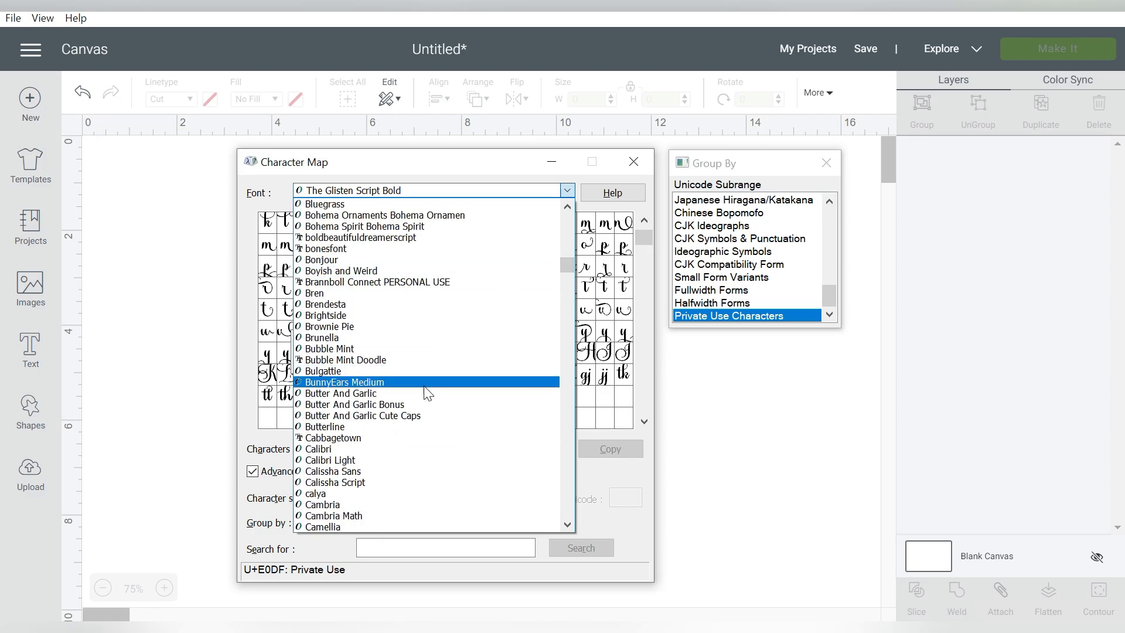
pyautogui.click(431, 404)
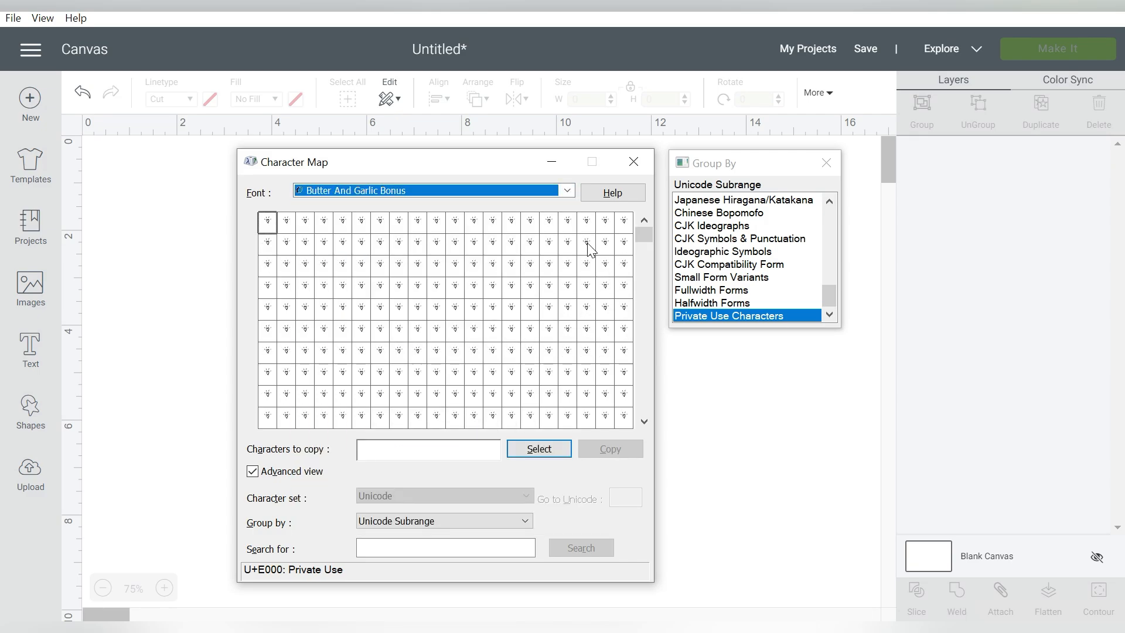
# Limit the Butter And Garlic Bonus characters to the Latin Unicode subrange.
pyautogui.moveTo(644, 231); pyautogui.dragTo(641, 405)
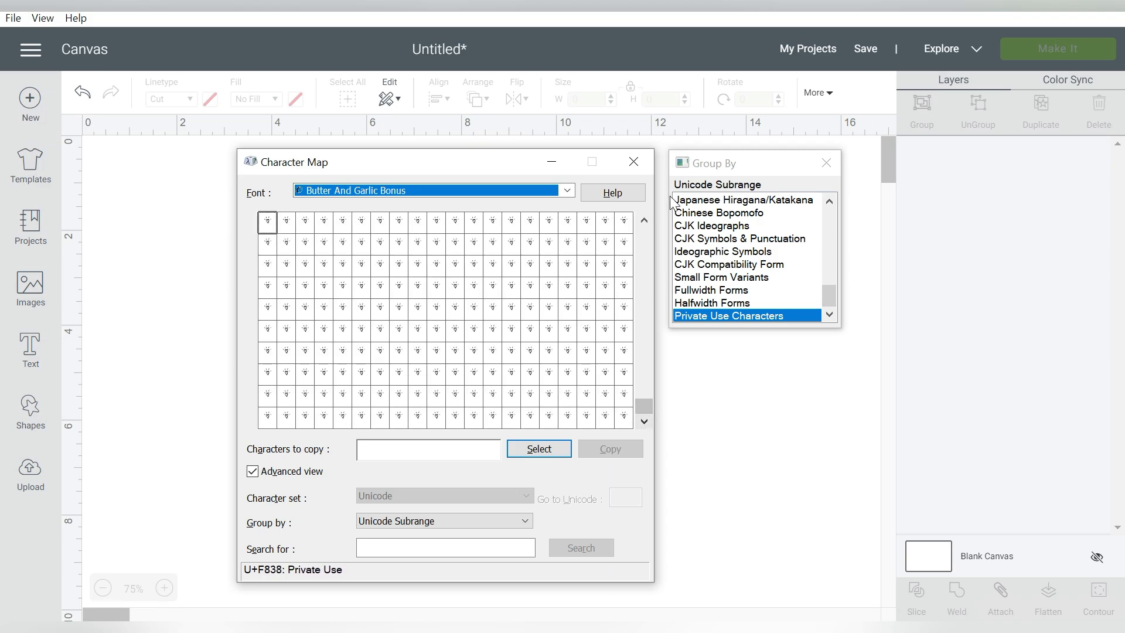
pyautogui.moveTo(828, 291); pyautogui.dragTo(837, 205)
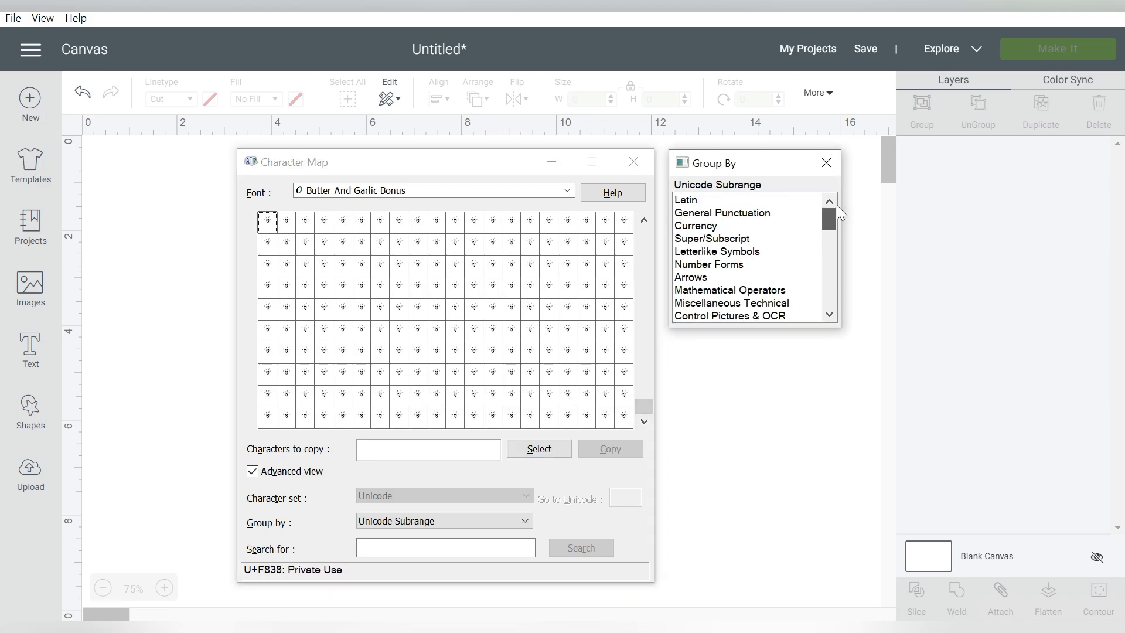
pyautogui.click(783, 201)
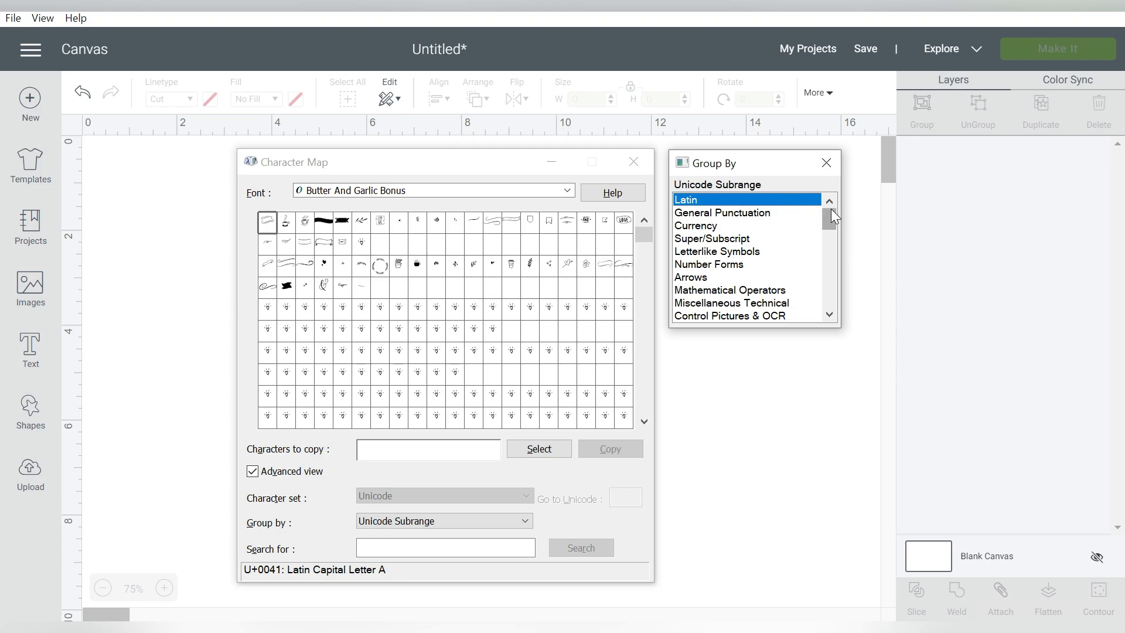
pyautogui.moveTo(830, 210); pyautogui.dragTo(843, 181)
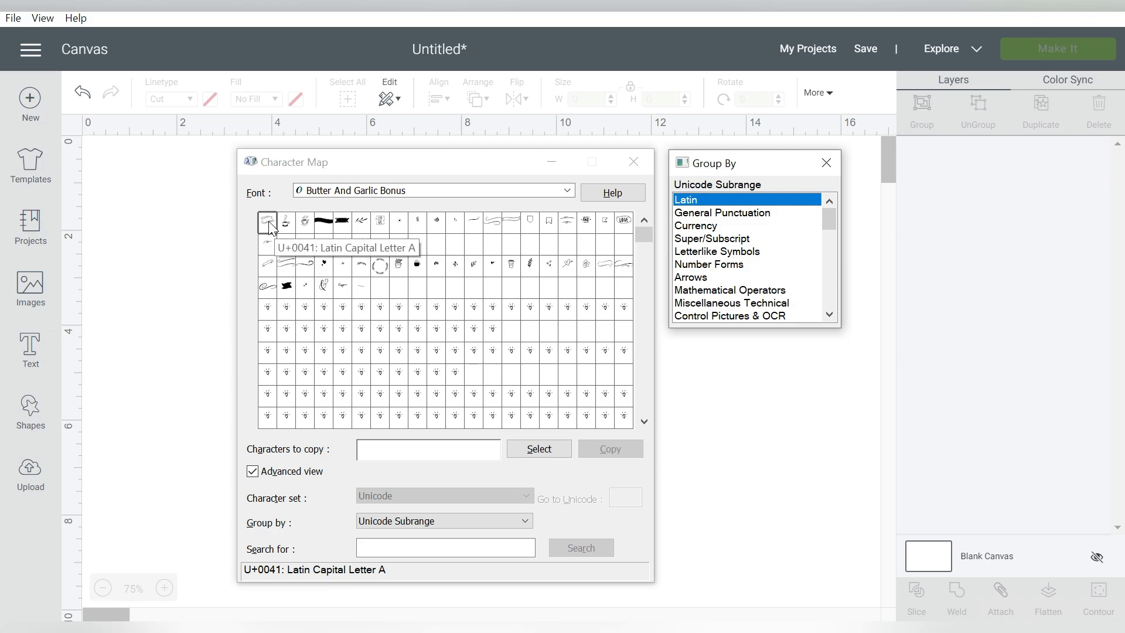
# Examine enlarged previews of the Butter And Garlic Bonus doodle glyphs across the uppercase and lowercase Latin letters.
pyautogui.click(289, 229)
pyautogui.click(304, 221)
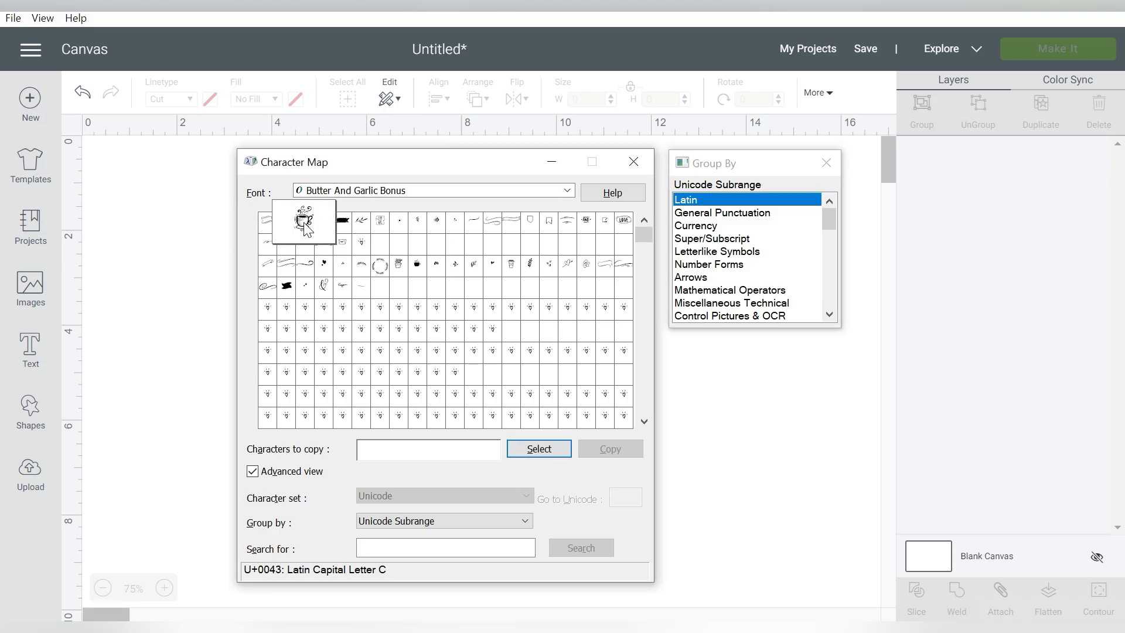
pyautogui.click(362, 221)
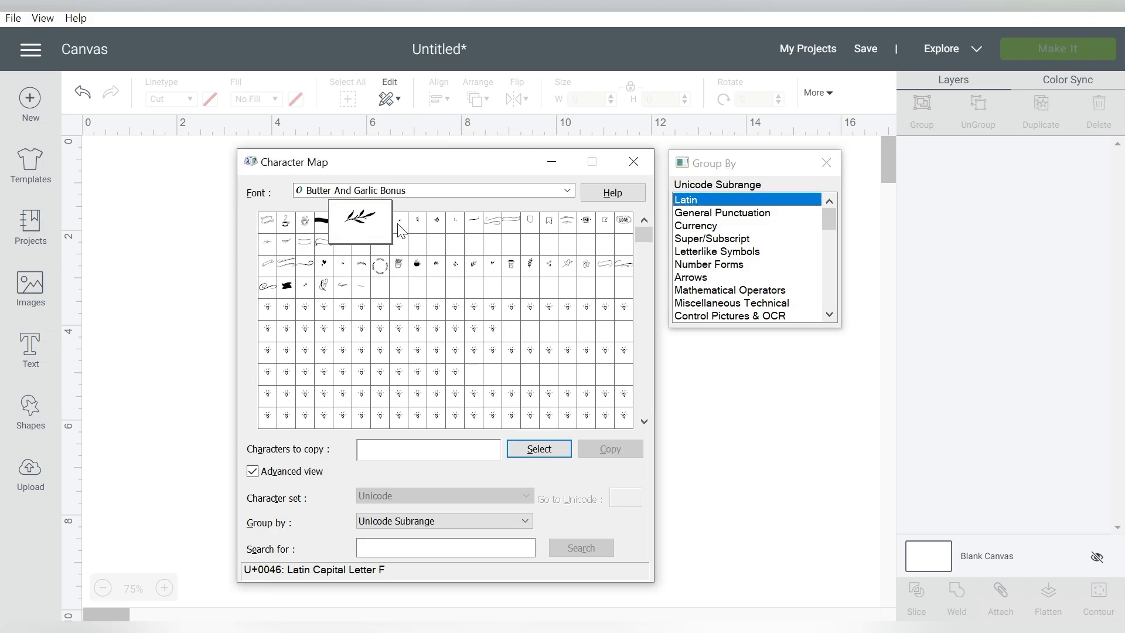
pyautogui.click(499, 226)
pyautogui.click(531, 228)
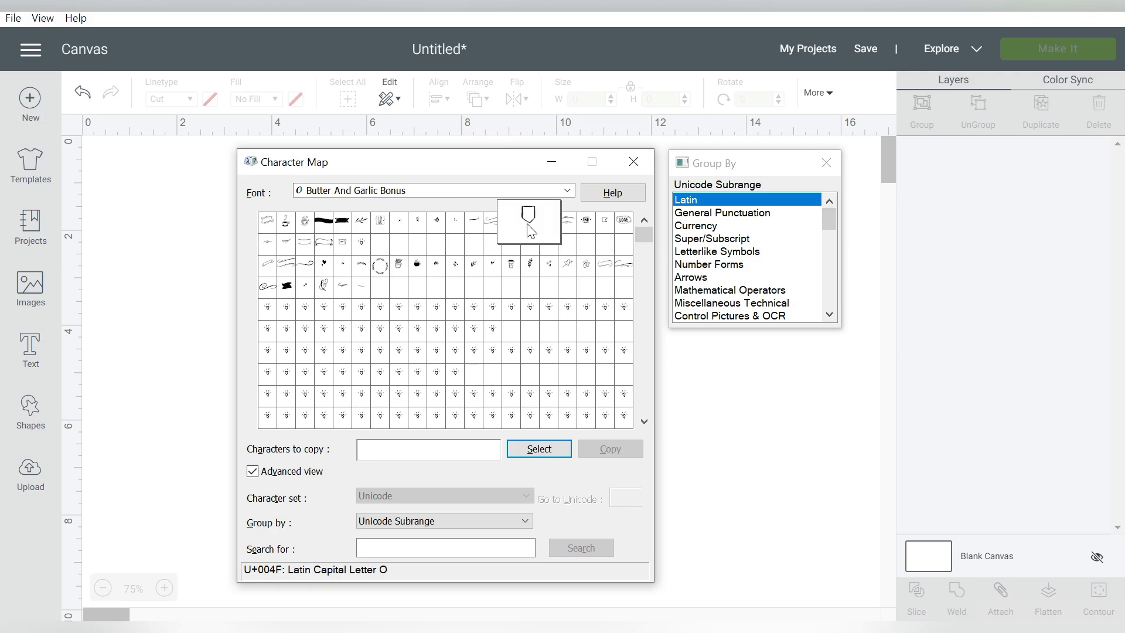
pyautogui.click(552, 229)
pyautogui.click(386, 270)
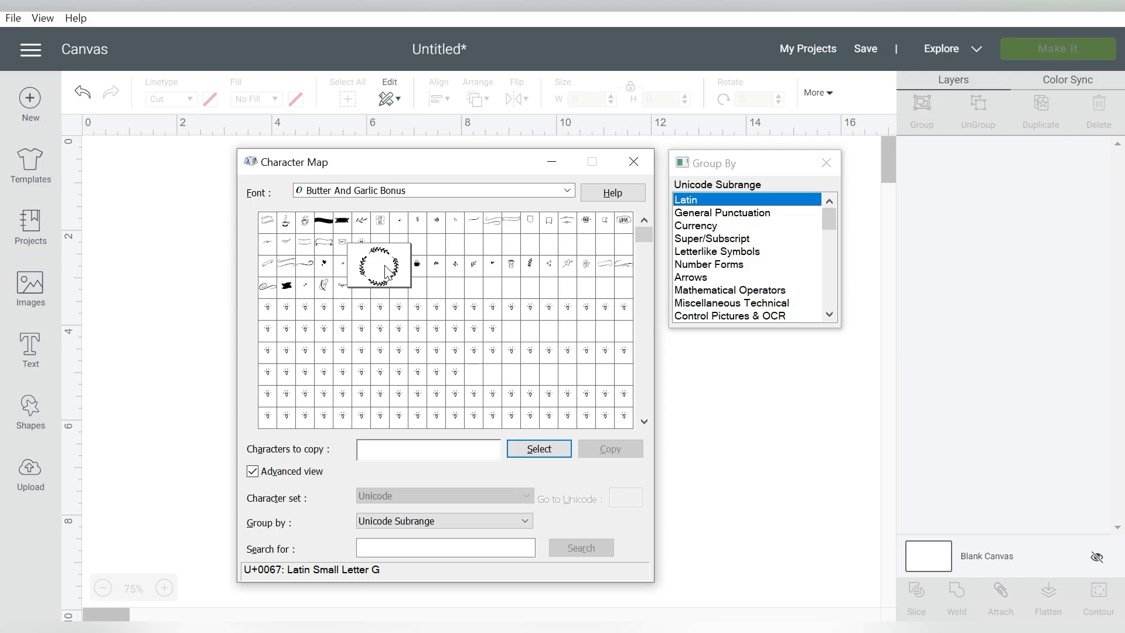
pyautogui.click(323, 263)
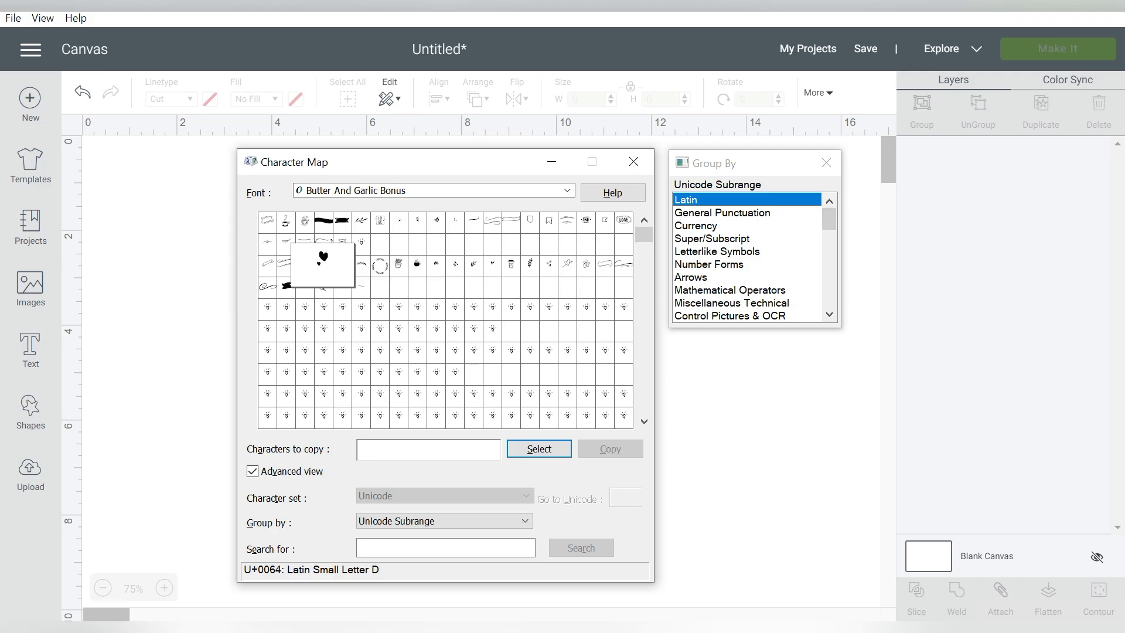
pyautogui.click(296, 269)
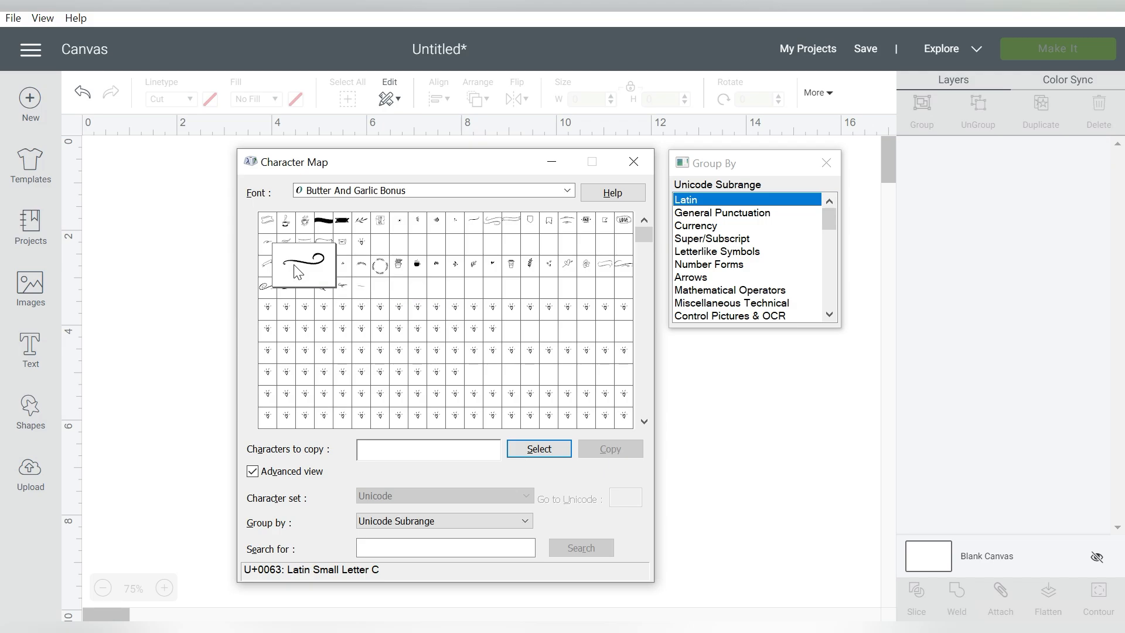
pyautogui.click(494, 222)
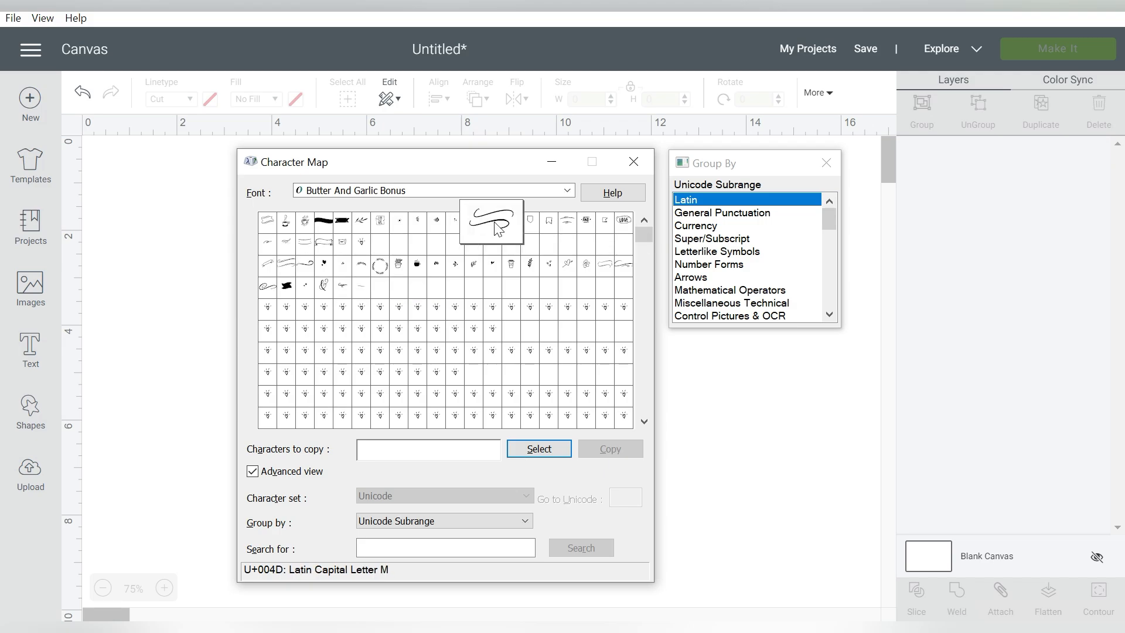
pyautogui.click(626, 225)
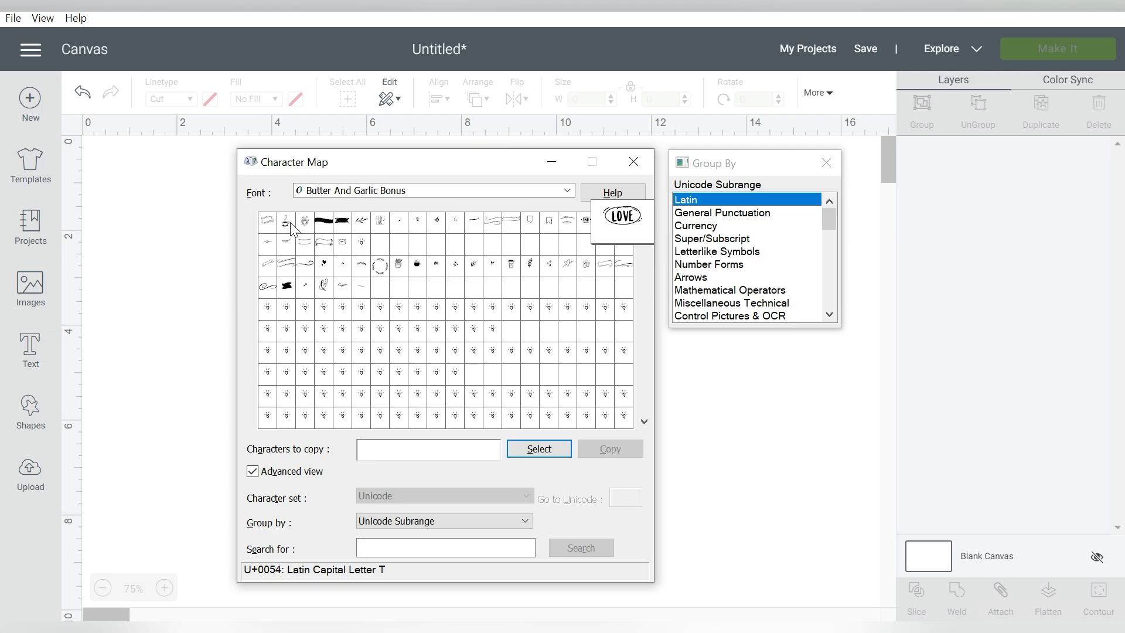
# Copy the steaming coffee cup glyph (Latin Capital Letter C) and return to the Design Space canvas.
pyautogui.click(305, 220)
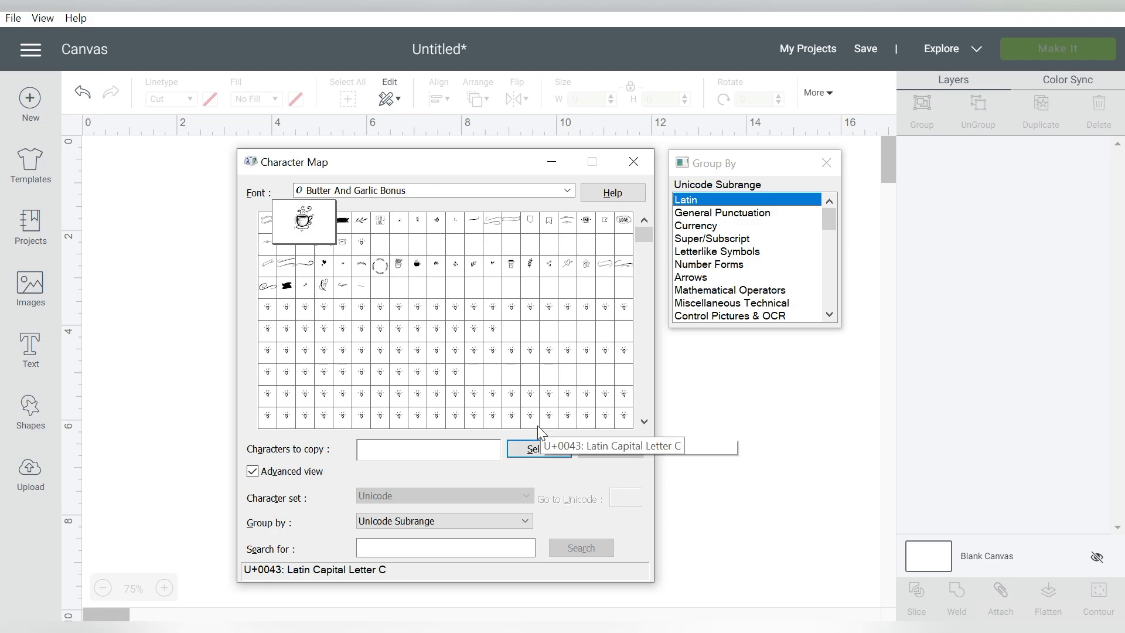
pyautogui.click(537, 450)
pyautogui.moveTo(425, 446); pyautogui.dragTo(321, 447)
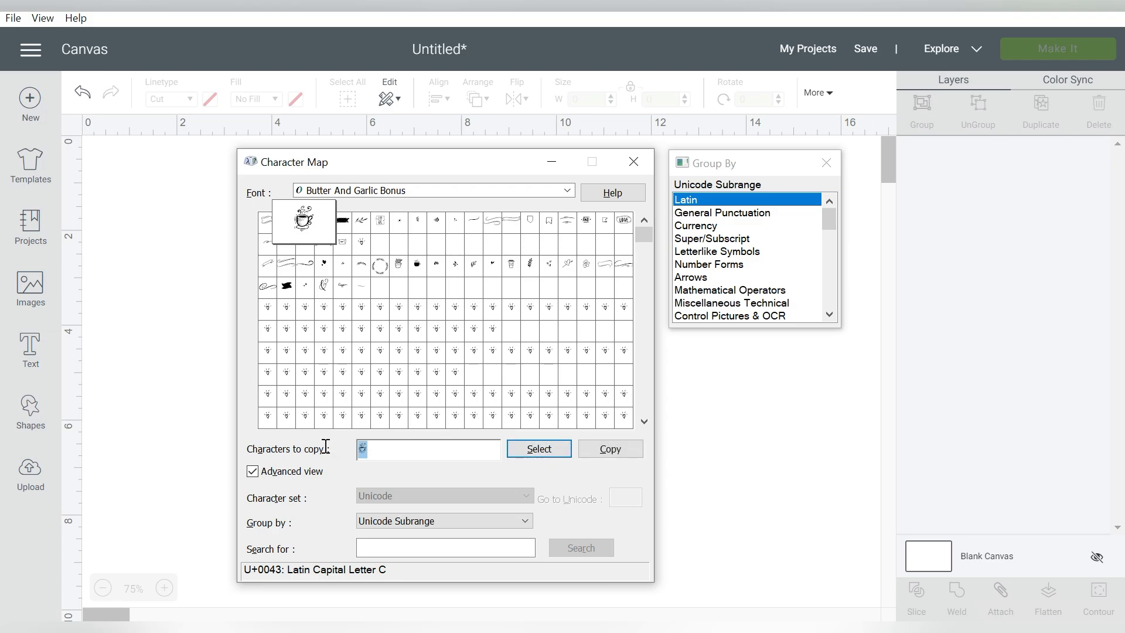
pyautogui.click(607, 448)
pyautogui.press('Delete')
pyautogui.click(850, 481)
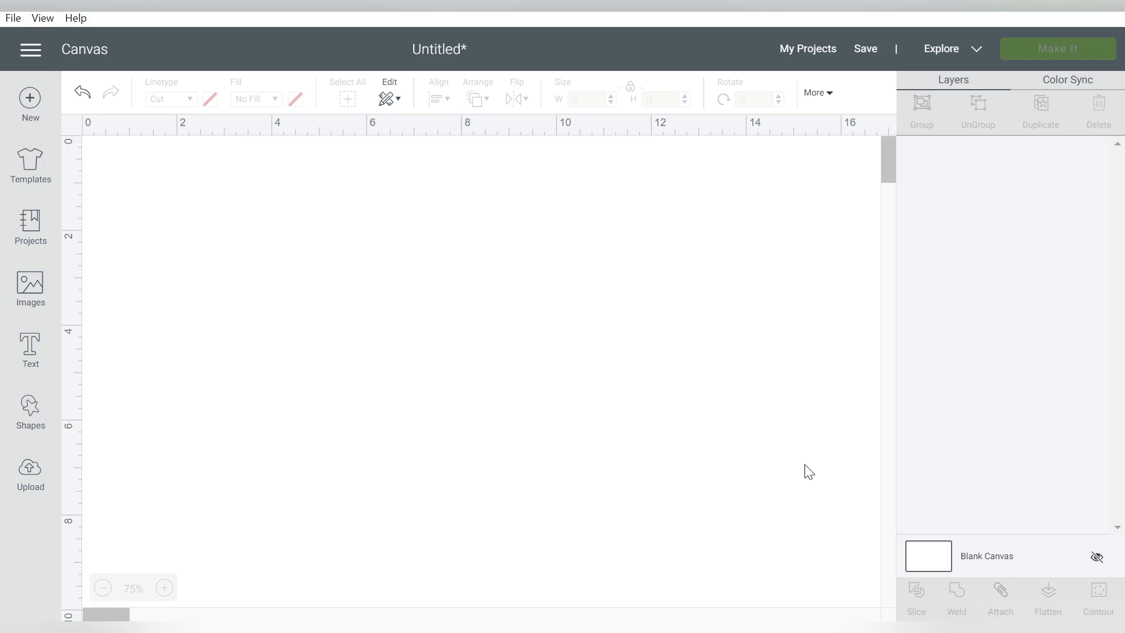
# Add a new text object containing the copied character C.
pyautogui.click(31, 350)
pyautogui.hotkey('ctrl', 'v')
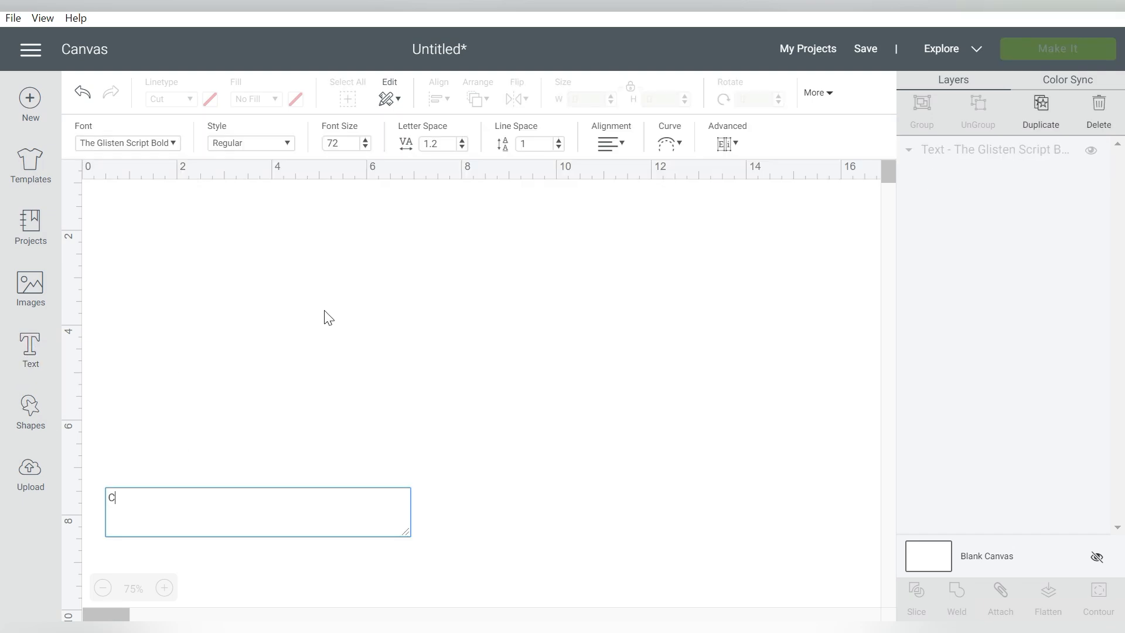
pyautogui.click(195, 246)
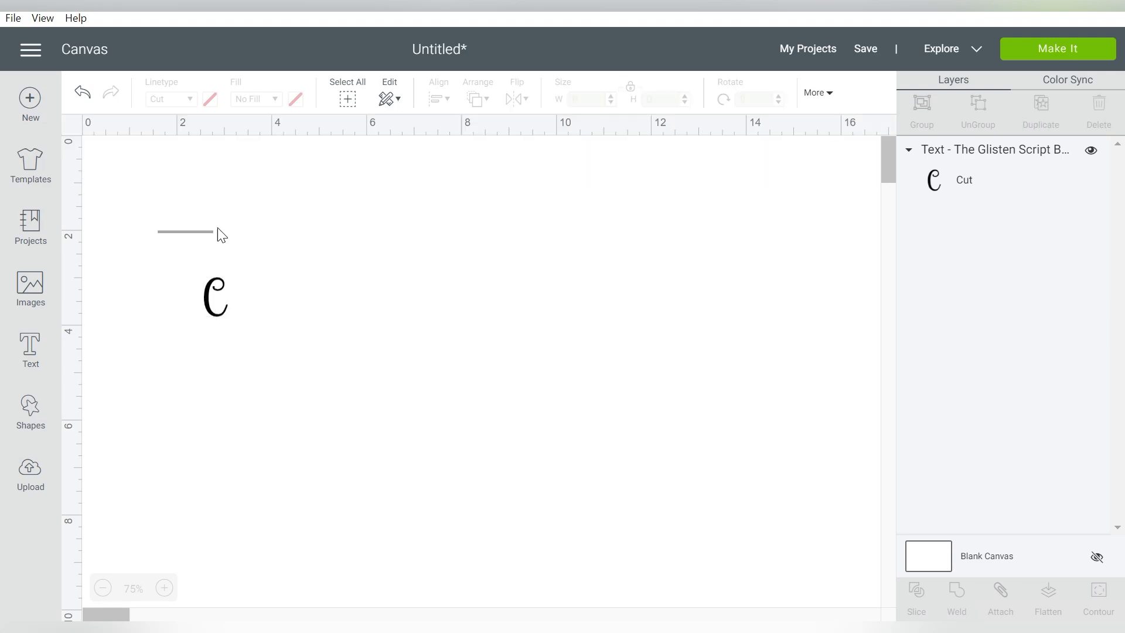
# Change the C's font to Butter And Garlic Bonus and enlarge the coffee cup to about 4.23 × 5.585 in, placing it mid-canvas.
pyautogui.click(221, 302)
pyautogui.click(176, 143)
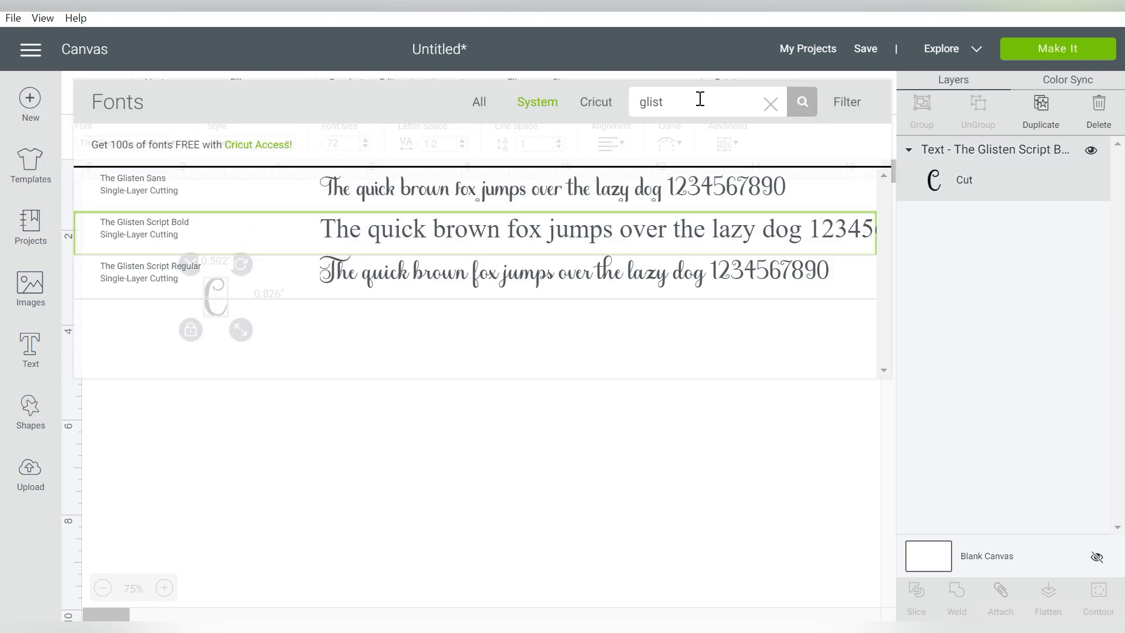
pyautogui.doubleClick(696, 97)
pyautogui.write('butter')
pyautogui.click(605, 231)
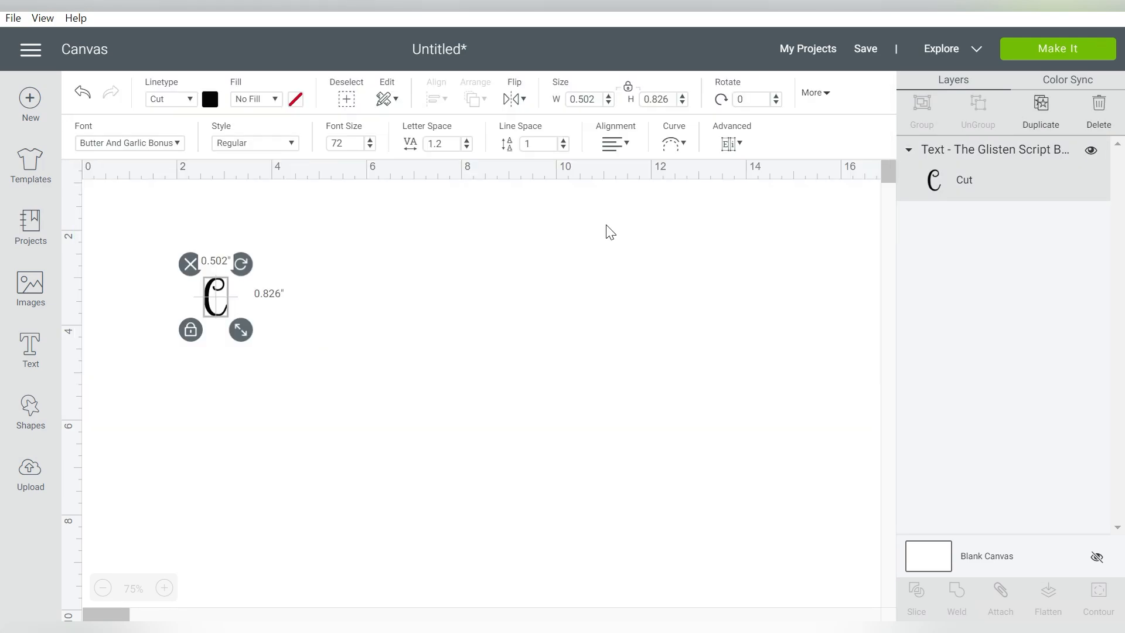
pyautogui.moveTo(427, 404); pyautogui.dragTo(444, 340)
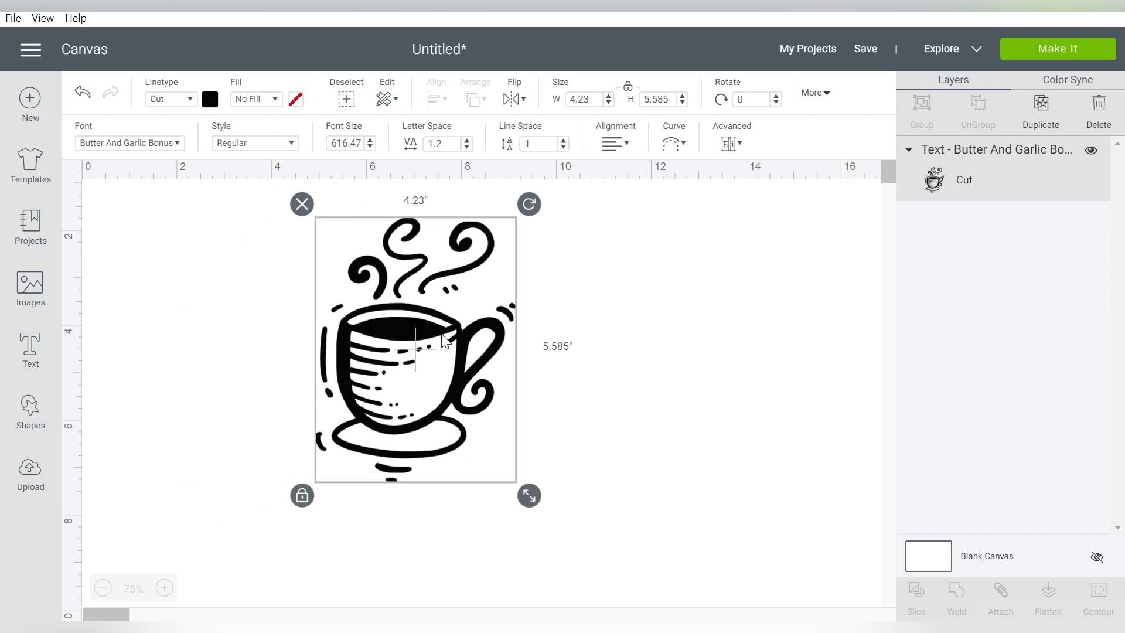